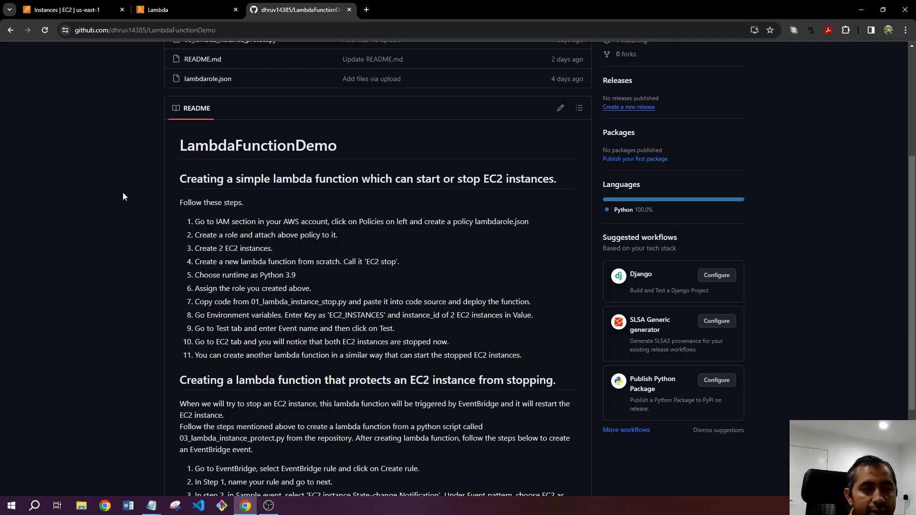
# Step: Read the LambdaFunctionDemo README instructions and refresh the list of running EC2 instances in the AWS console
pyautogui.scroll(-2, 123, 196)
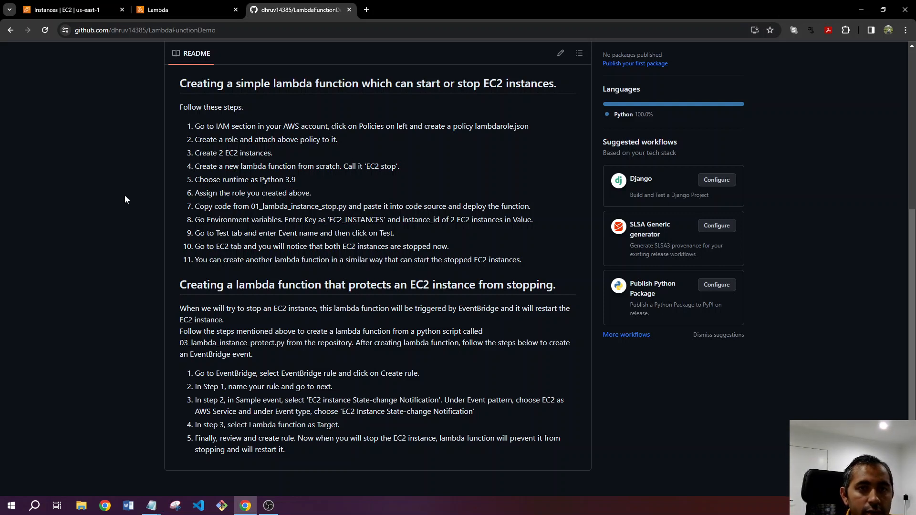
pyautogui.scroll(2, 127, 198)
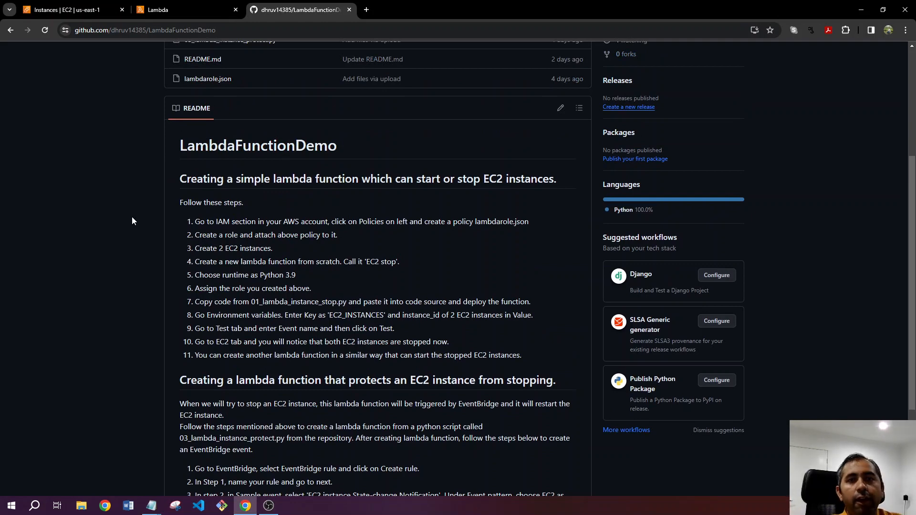
pyautogui.click(73, 9)
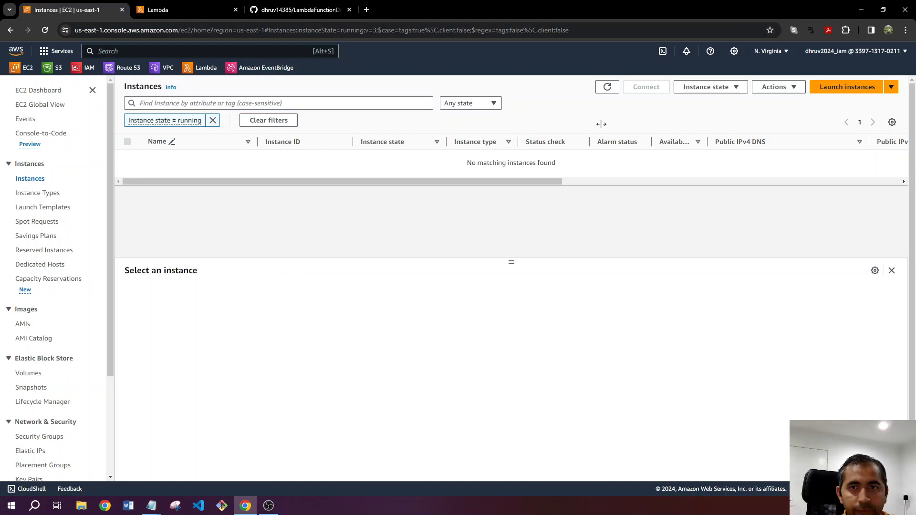
pyautogui.click(607, 87)
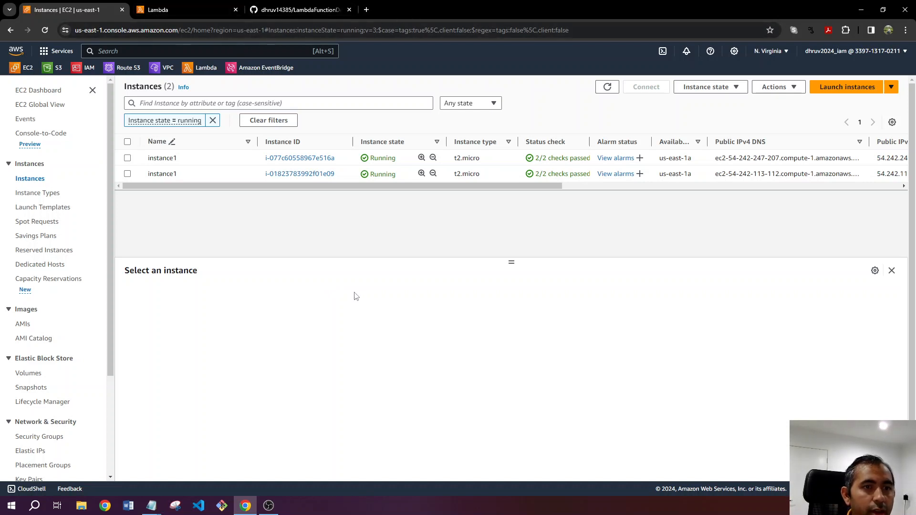
# Step: Start creating a new IAM policy using the JSON policy editor
pyautogui.click(88, 71)
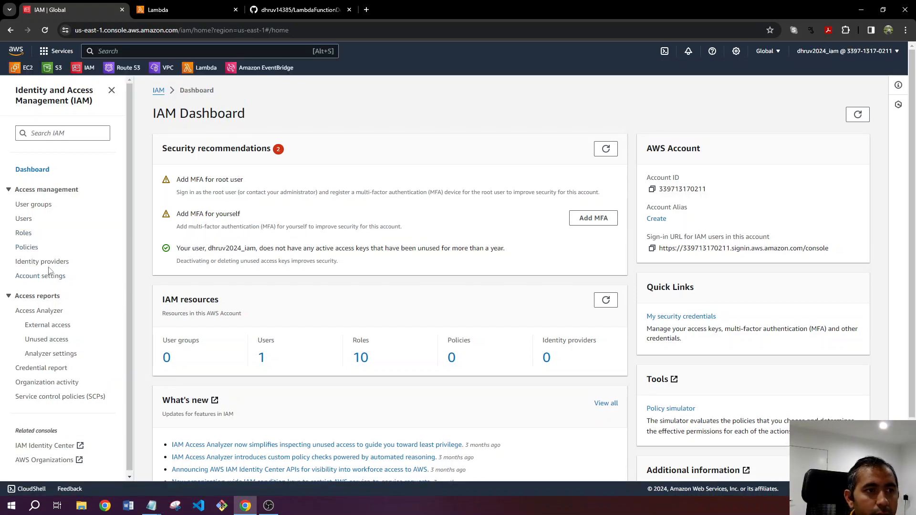
pyautogui.click(29, 249)
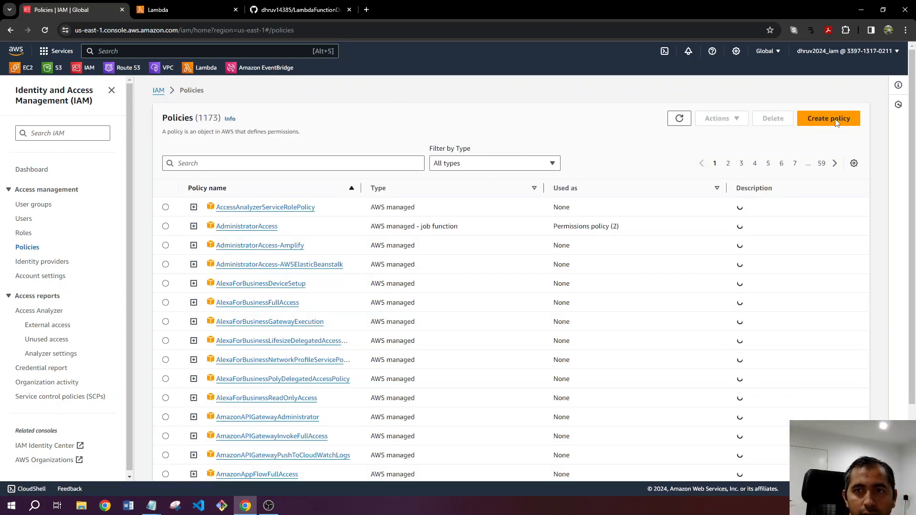
pyautogui.click(837, 124)
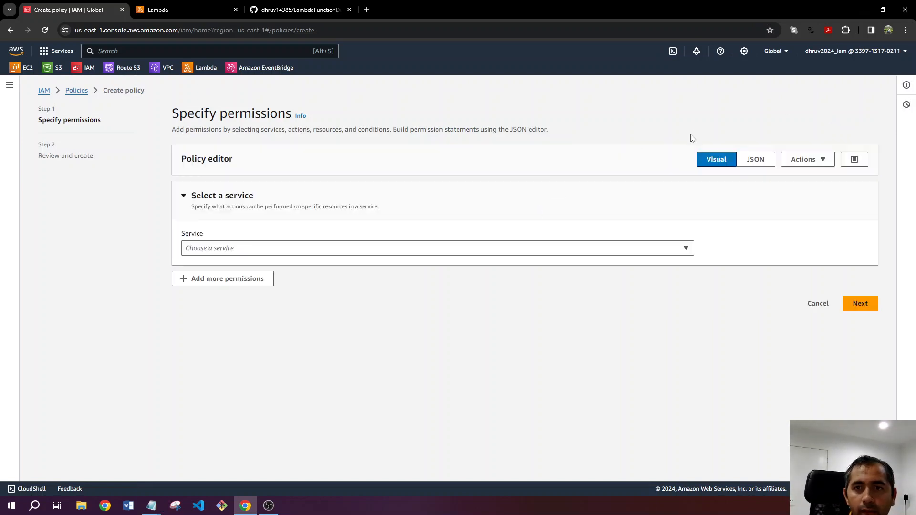
pyautogui.click(762, 162)
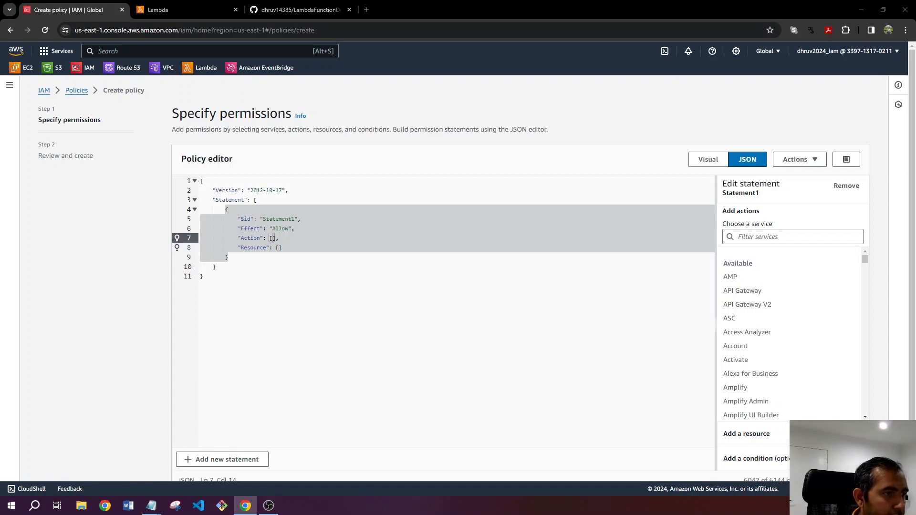
# Step: Replace the policy JSON with statements allowing logs:CreateLogGroup, logs:CreateLogStream and logs:PutLogEvents on arn:aws:logs:*:*:*, and ec2:Start* and ec2:Stop* on "*", and proceed to review
pyautogui.hotkey('alt', 'Tab')
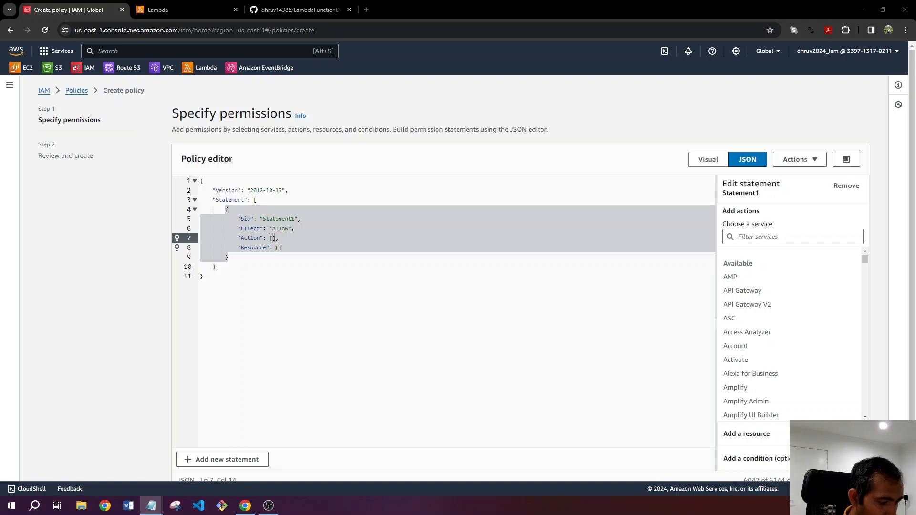
pyautogui.click(235, 285)
pyautogui.hotkey('ctrl', 'a')
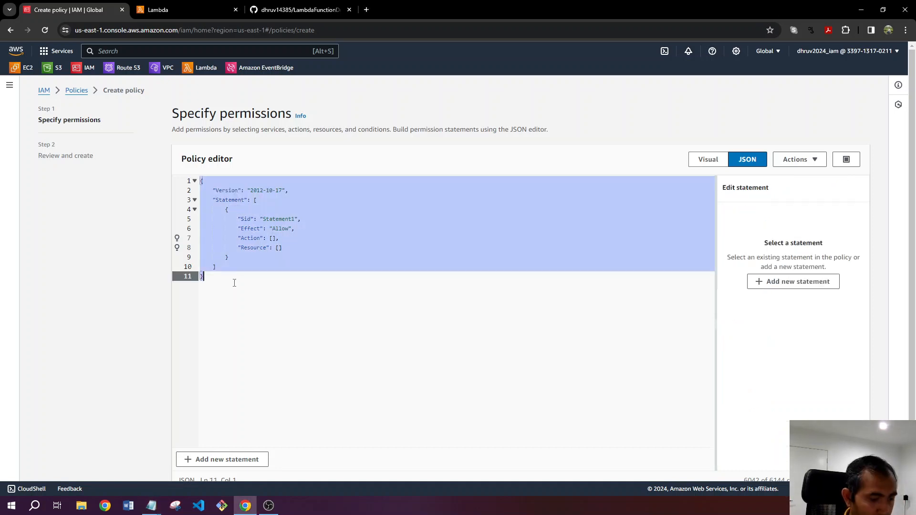
pyautogui.write('{   "Version": "2012-10-17",   "Statement": [     {       "Effect": "Allow",       "Action": [         "logs:CreateLogGroup",         "logs:CreateLogStream",         "logs:PutLogEvents"       ],       "Resource": "arn:aws:logs:*:*:*"     },     {       "Effect": "Allow",       "Action": [         "ec2:Start*",         "ec2:Stop*"       ],       "Resource": "*"     }   ] }')
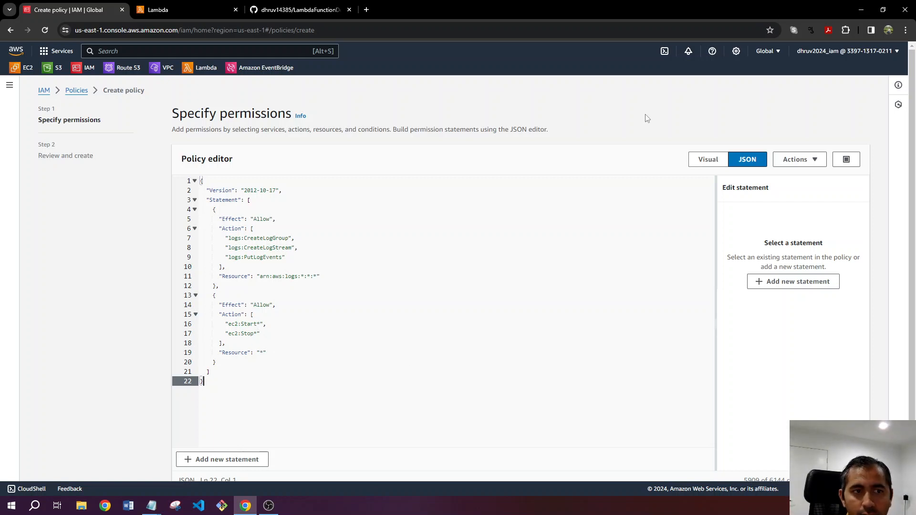
pyautogui.scroll(-2, 455, 245)
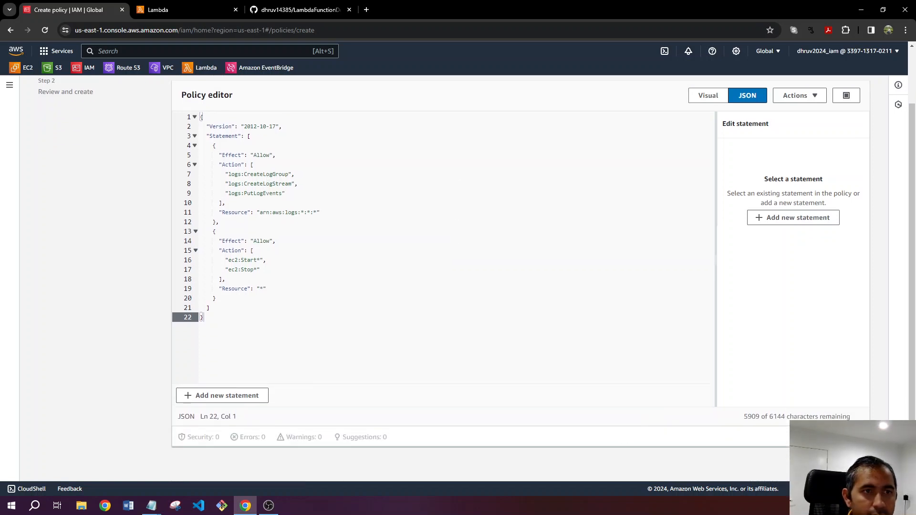
pyautogui.click(853, 464)
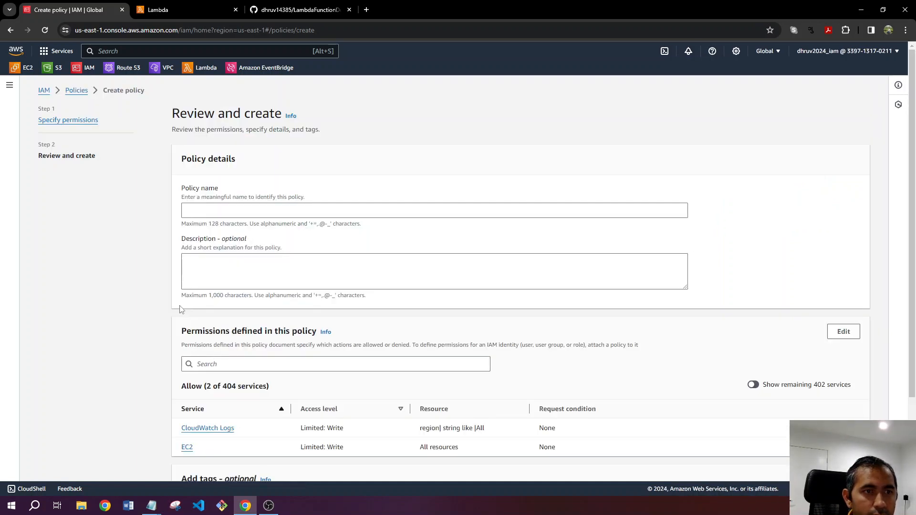
# Step: Name the policy policy_for_lambda_role and create it without a description or tags
pyautogui.click(196, 214)
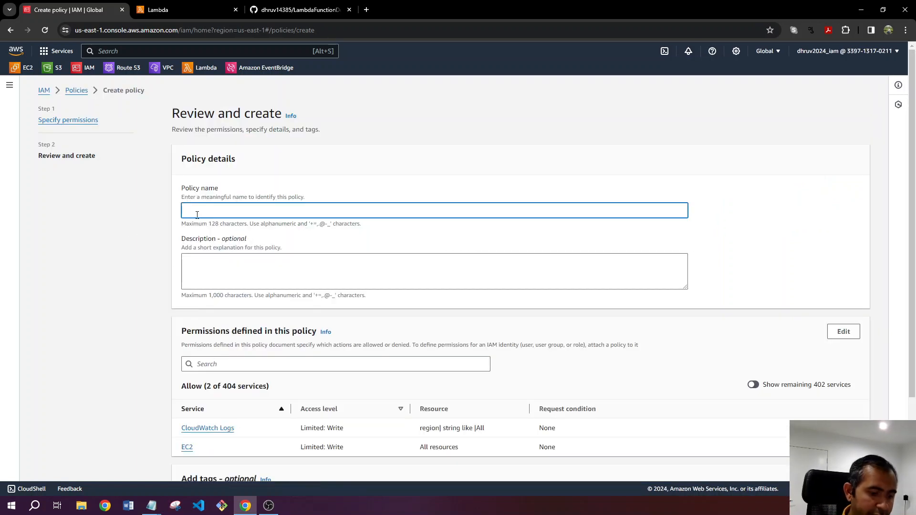
pyautogui.write('policy')
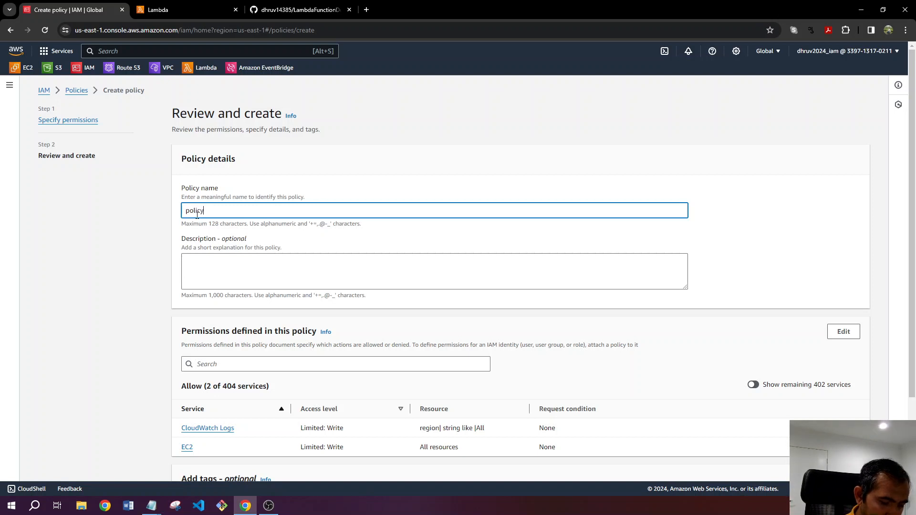
pyautogui.write('_for')
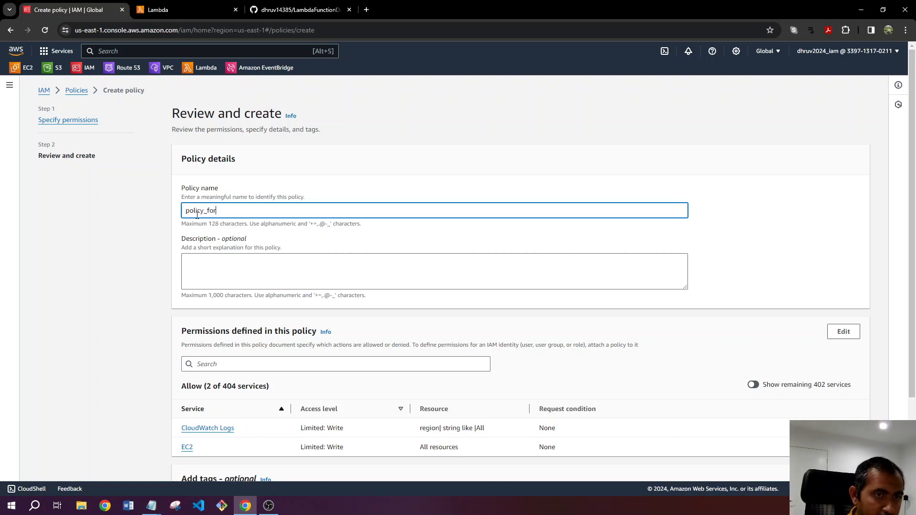
pyautogui.write('_lam')
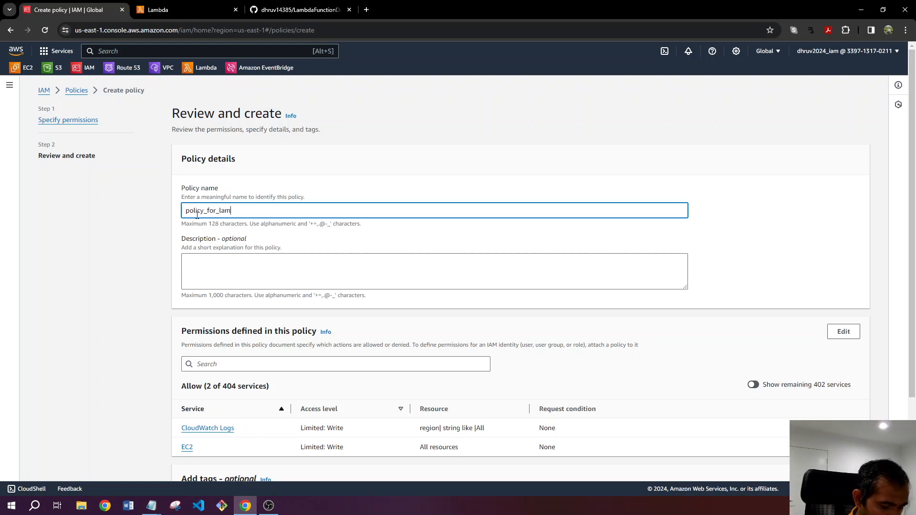
pyautogui.write('bda_role')
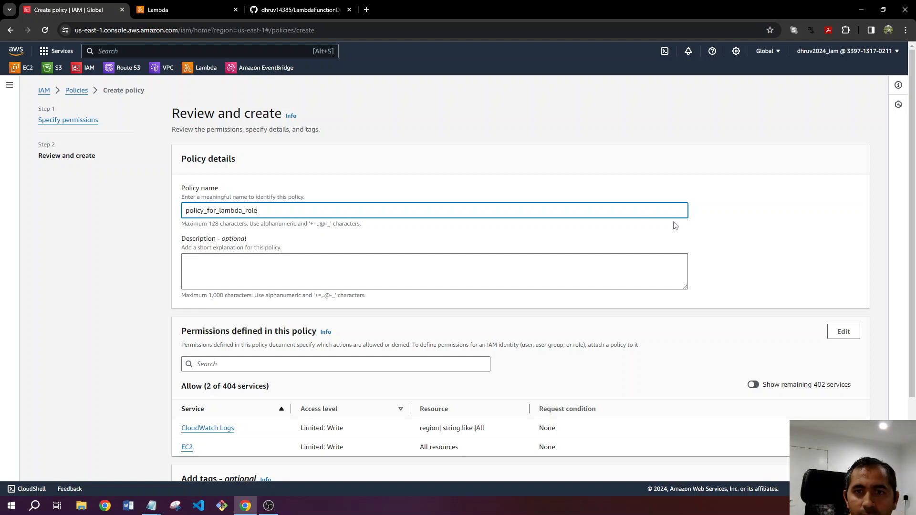
pyautogui.click(747, 224)
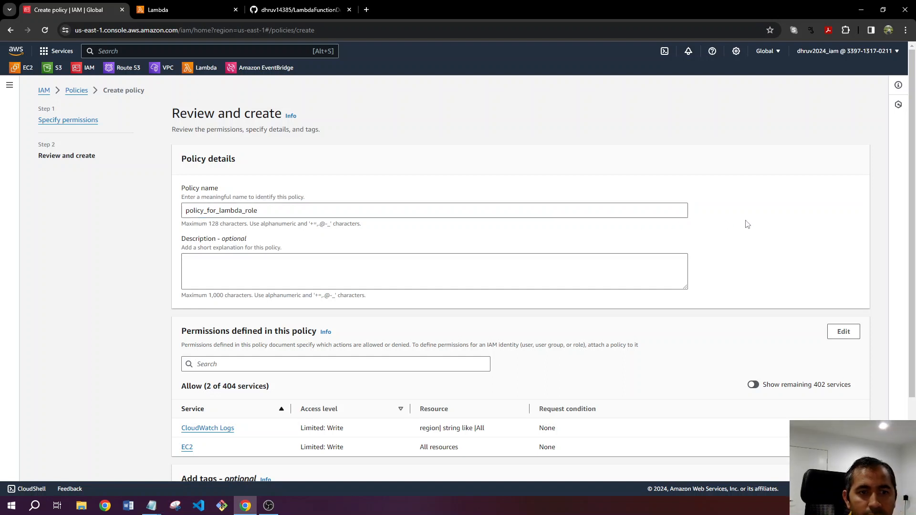
pyautogui.scroll(-1, 754, 230)
pyautogui.scroll(-2, 754, 230)
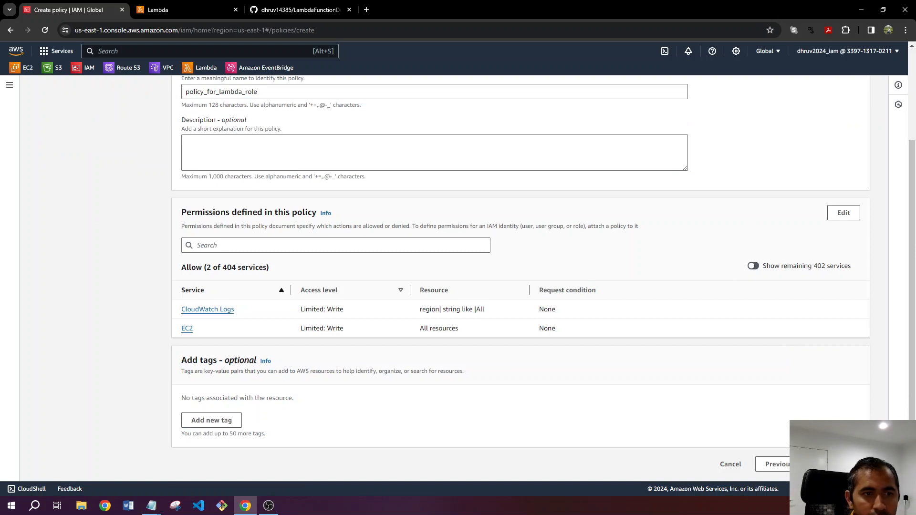
pyautogui.click(837, 465)
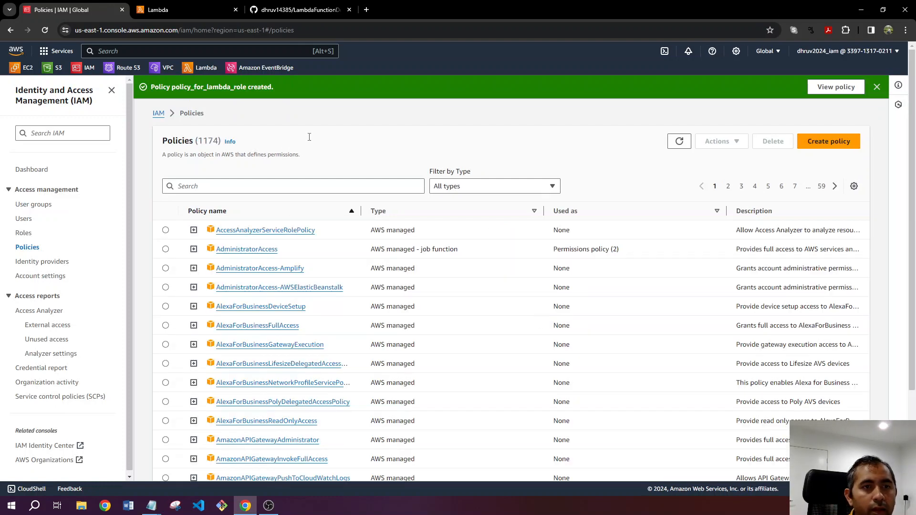
# Step: Start a new IAM role with AWS service as the trusted entity and Lambda as the use case
pyautogui.click(29, 234)
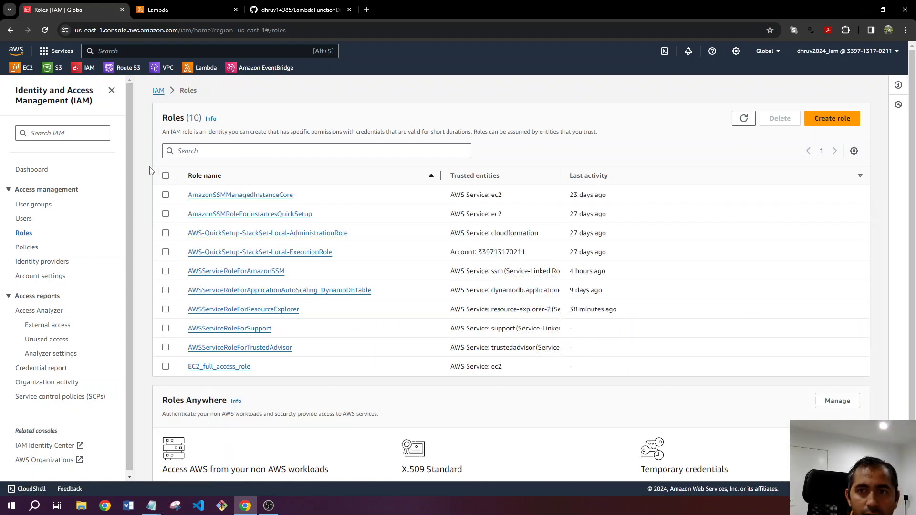
pyautogui.scroll(-1, 157, 182)
pyautogui.scroll(1, 157, 182)
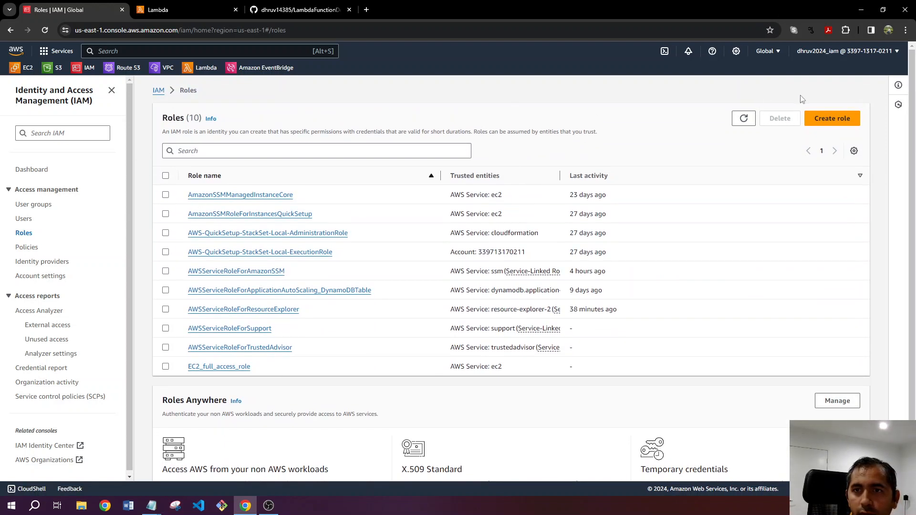
pyautogui.click(831, 118)
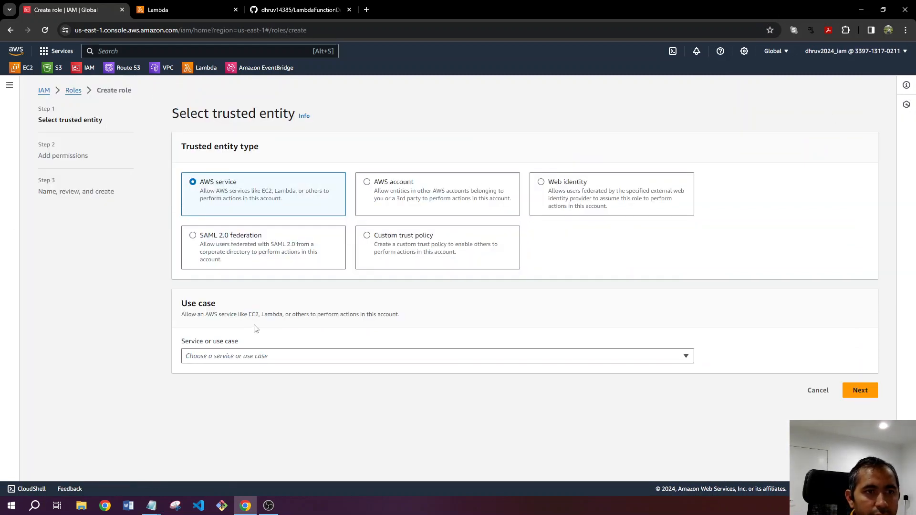
pyautogui.click(204, 358)
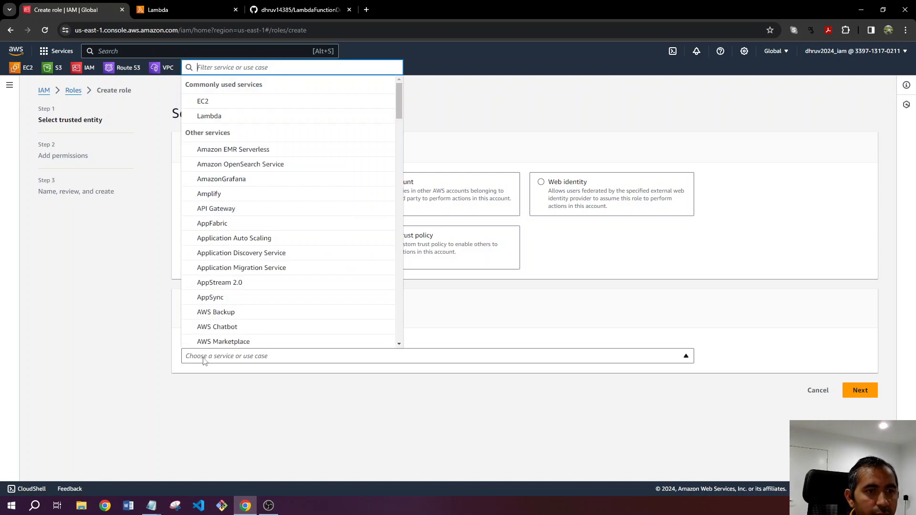
pyautogui.click(252, 117)
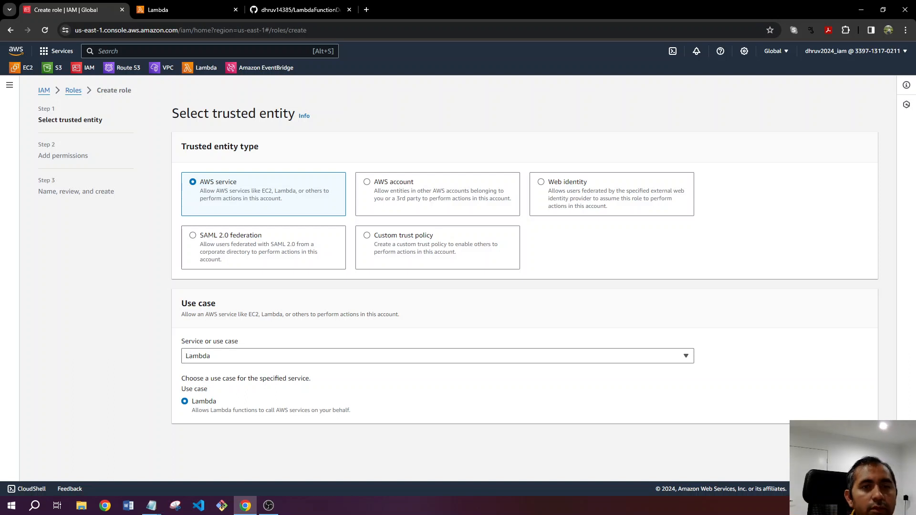
pyautogui.click(862, 441)
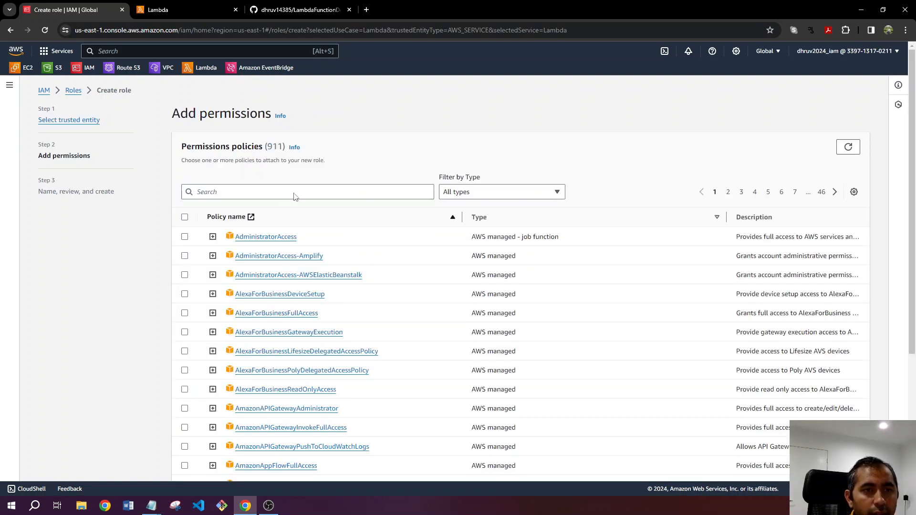
# Step: Filter the permissions policies by "policy_" and attach policy_for_lambda_role to the new role
pyautogui.click(290, 193)
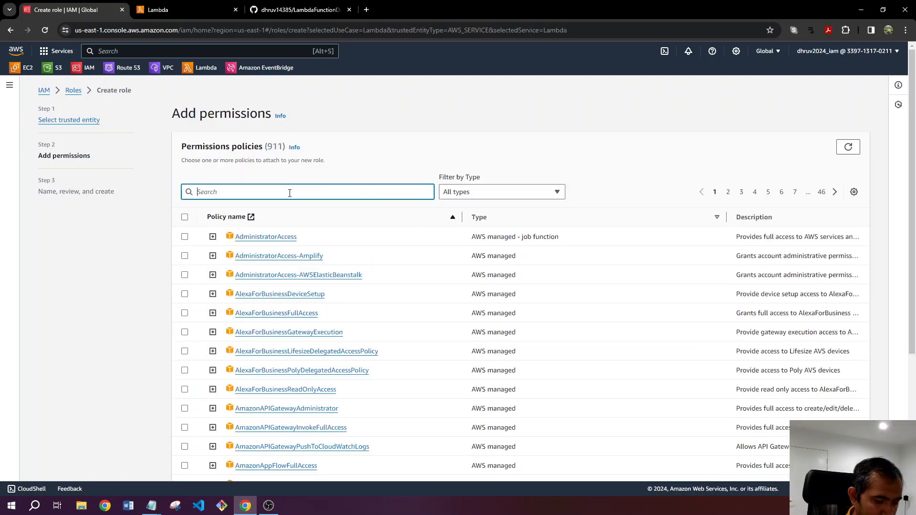
pyautogui.write('polic')
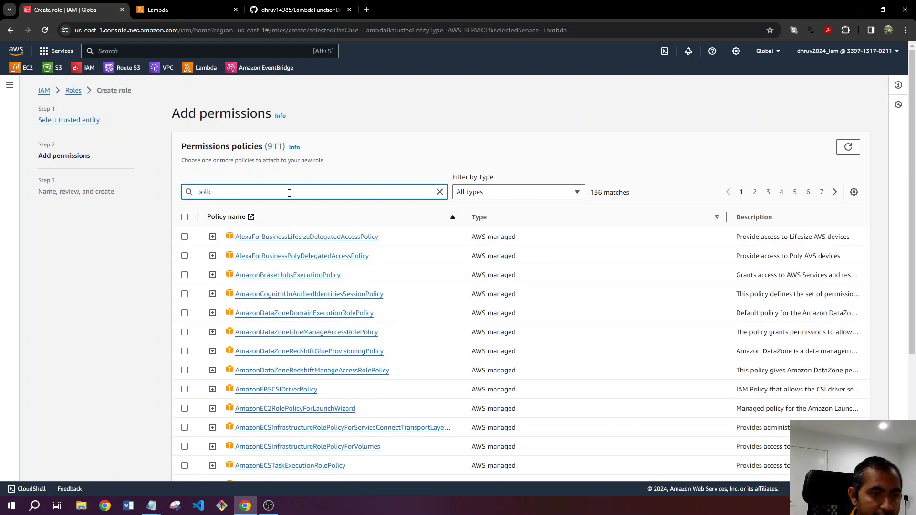
pyautogui.write('y')
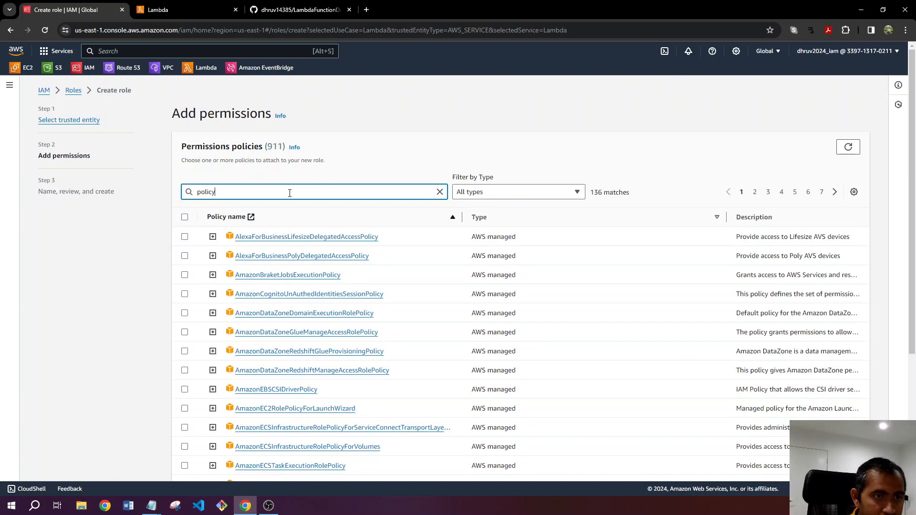
pyautogui.write('_')
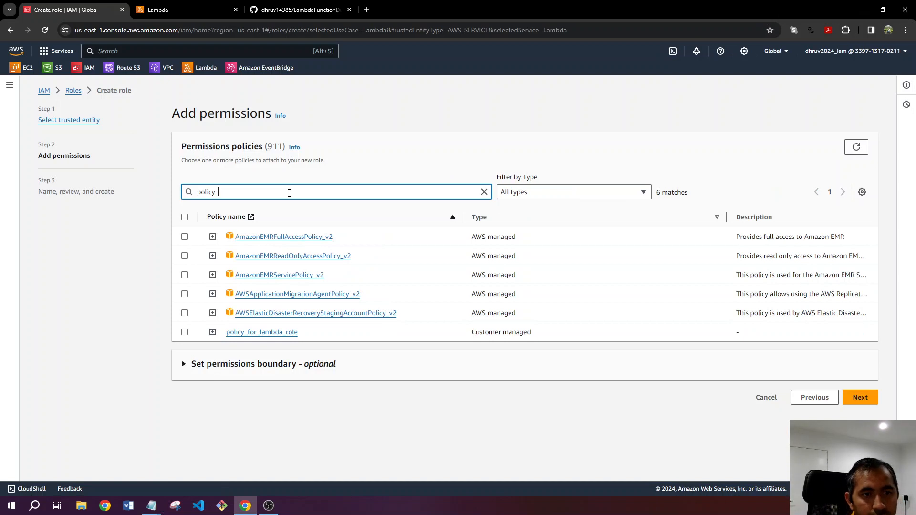
pyautogui.click(185, 332)
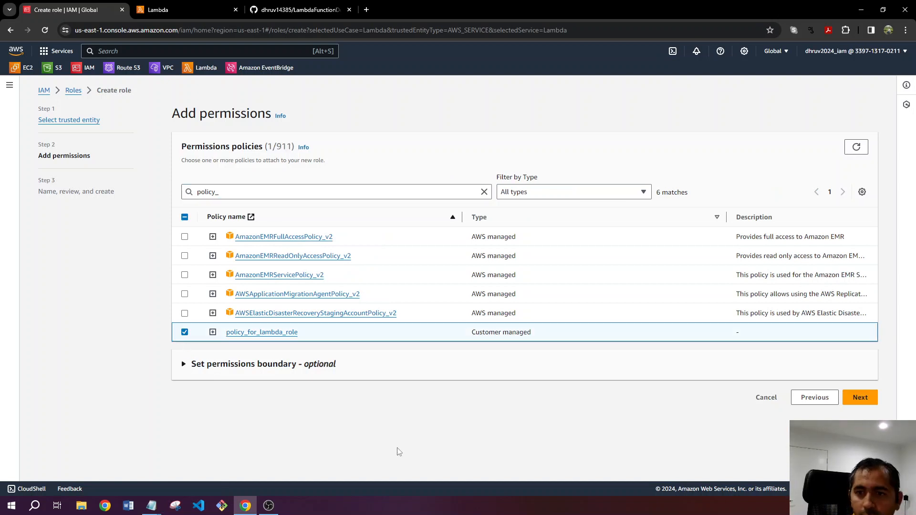
pyautogui.click(860, 398)
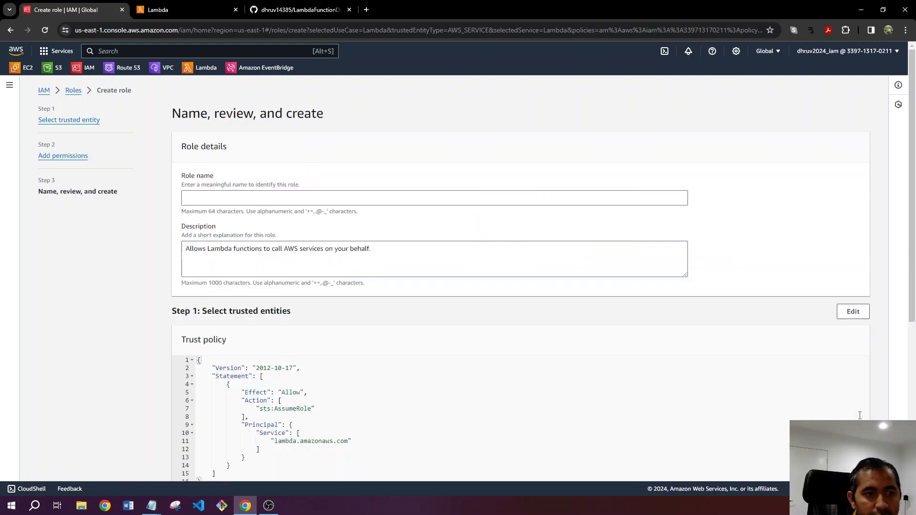
# Step: Name the role lambda_role, keep its default description, and create it
pyautogui.click(243, 198)
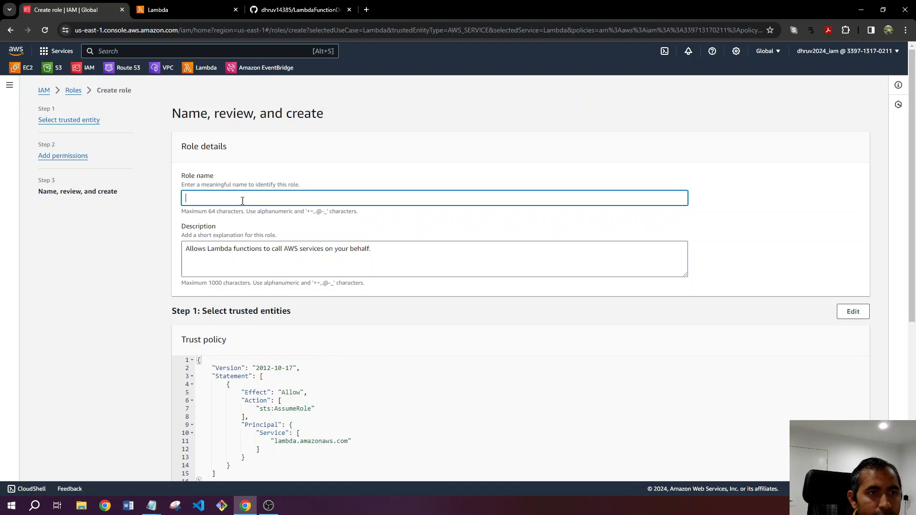
pyautogui.write('lam')
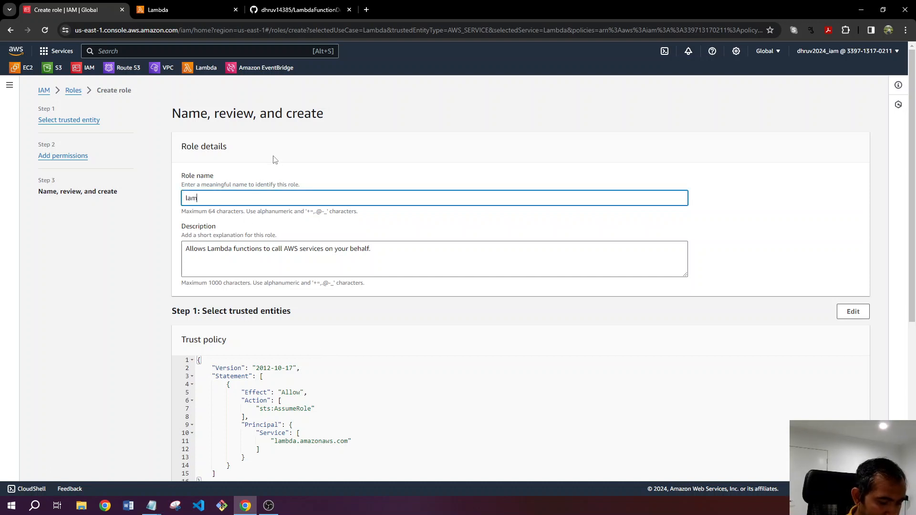
pyautogui.write('bda_role')
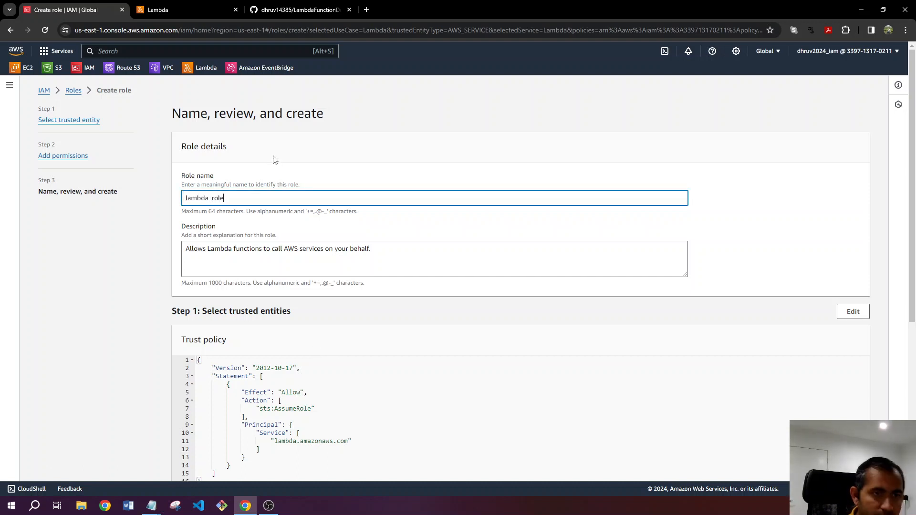
pyautogui.click(766, 238)
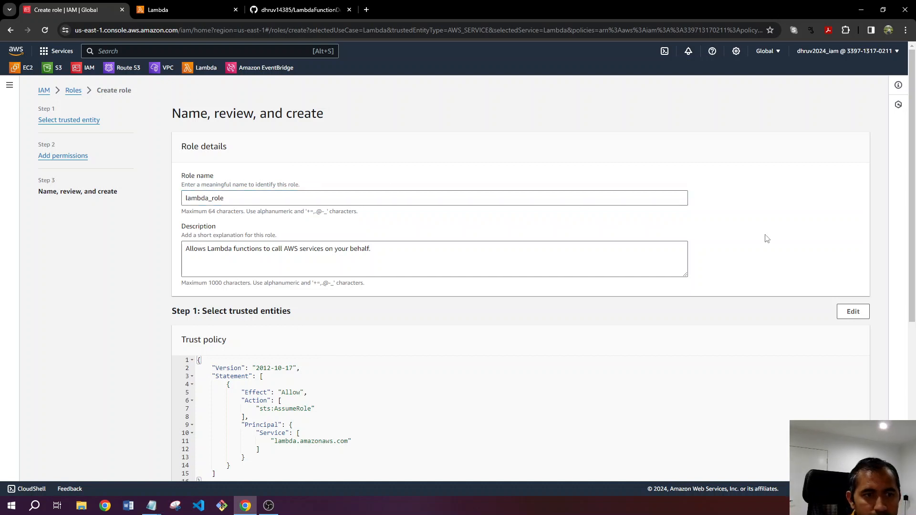
pyautogui.scroll(-3, 767, 239)
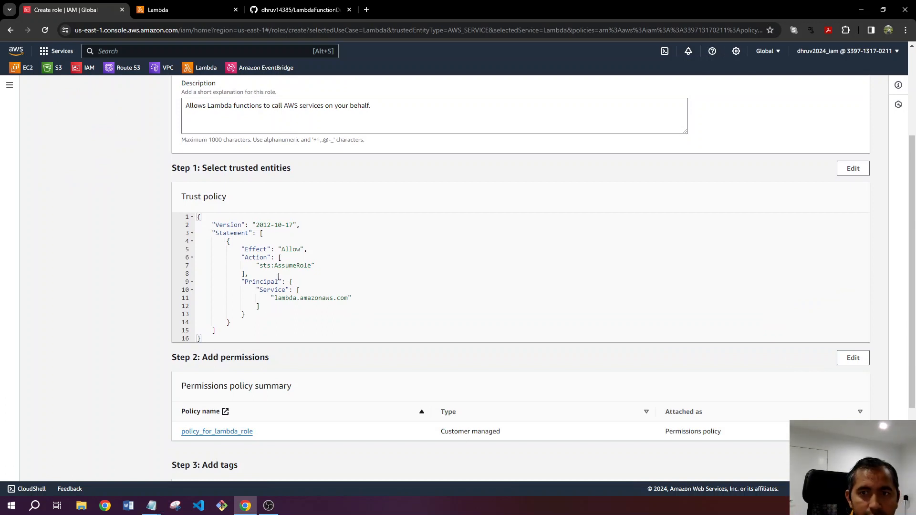
pyautogui.scroll(-3, 884, 308)
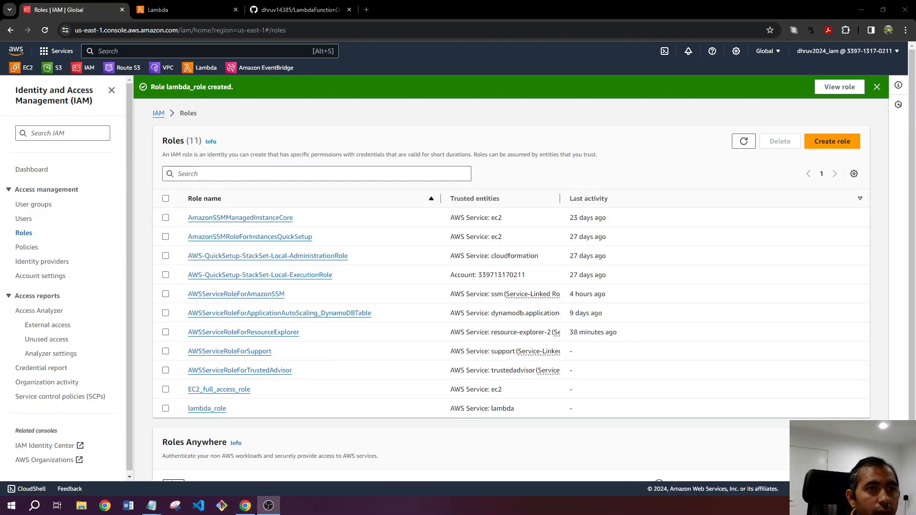
# Step: Start a new Lambda function authored from scratch and name it ec2_stop_lambda_function
pyautogui.hotkey('alt', 'Tab')
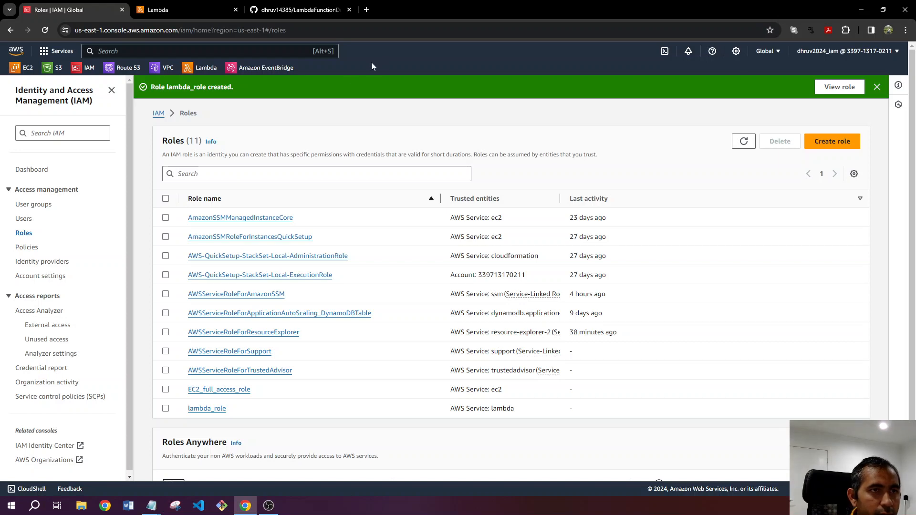
pyautogui.click(161, 11)
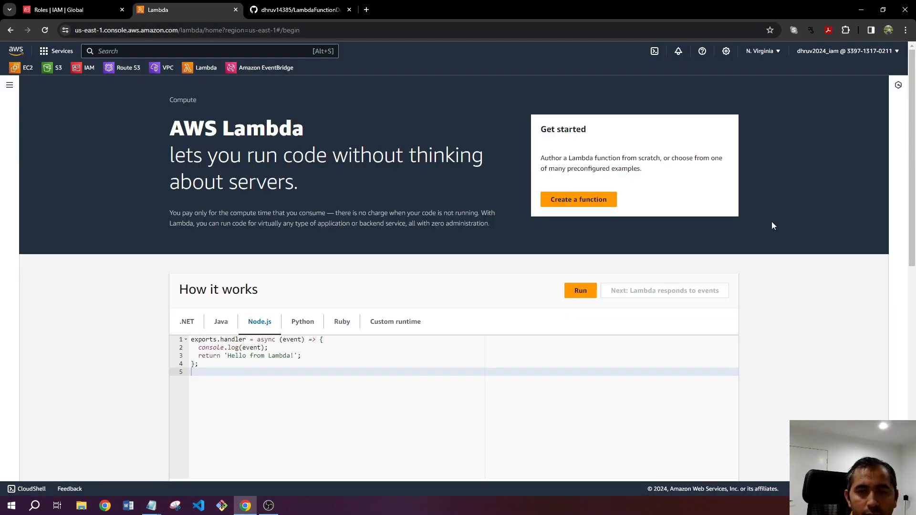
pyautogui.click(597, 204)
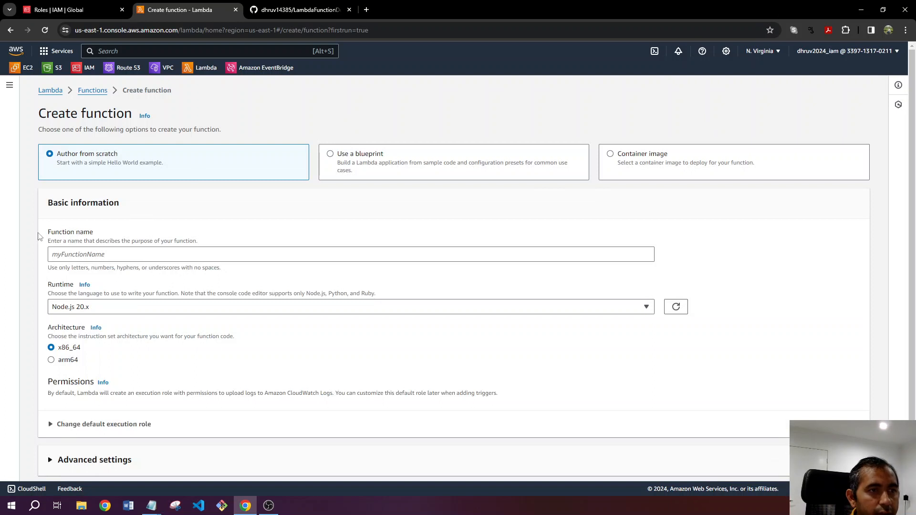
pyautogui.scroll(-1, 42, 269)
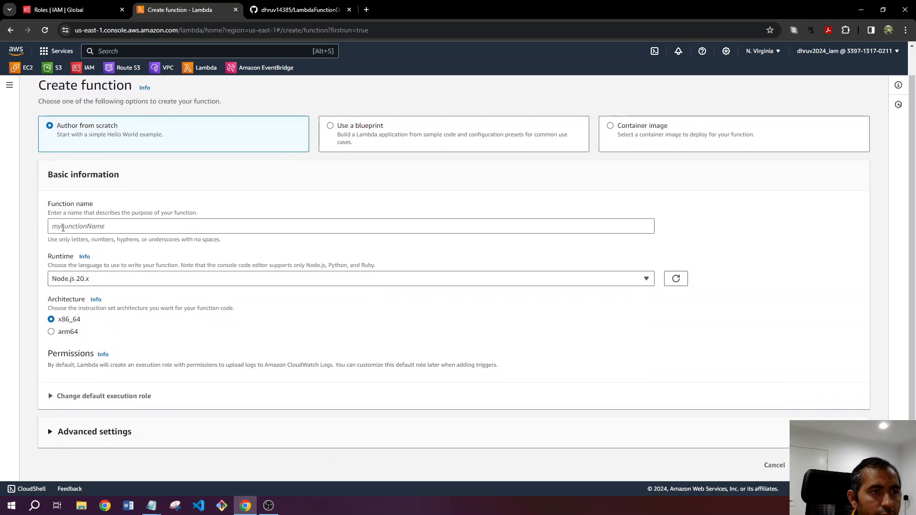
pyautogui.click(66, 227)
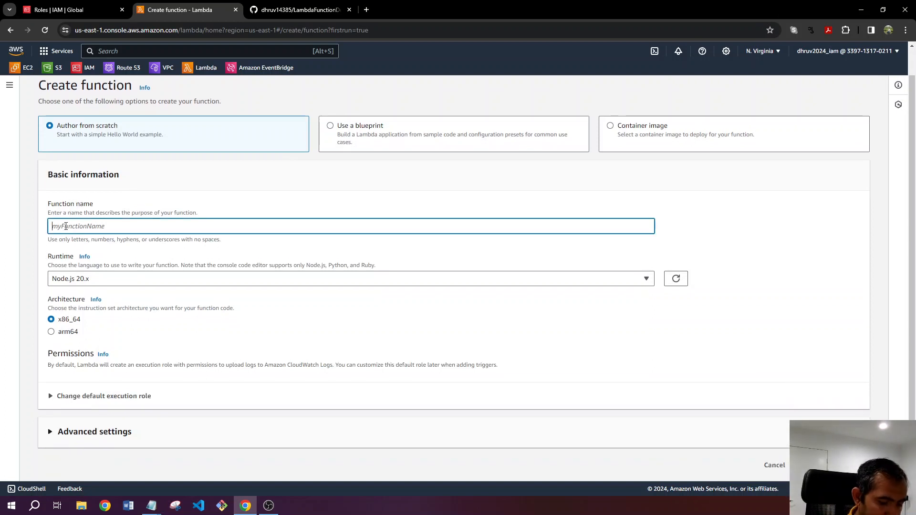
pyautogui.write('ec2_stop_')
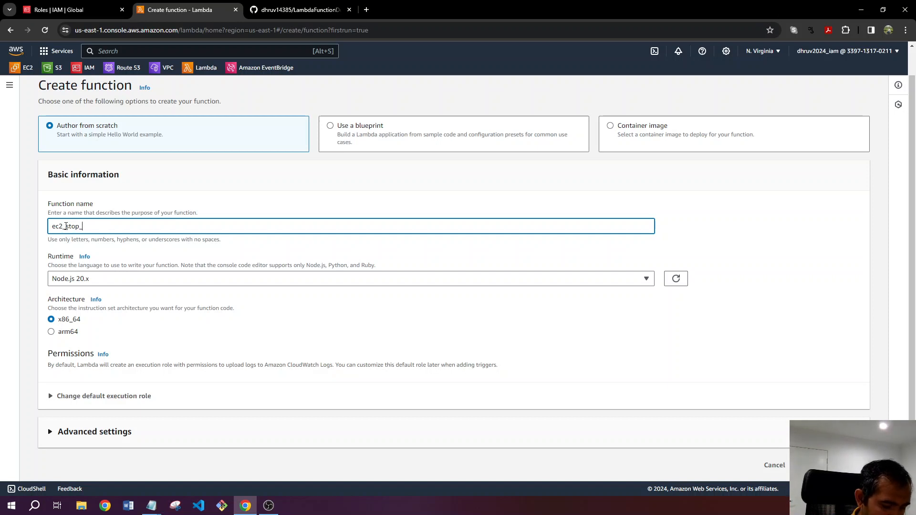
pyautogui.write('lambda_fu')
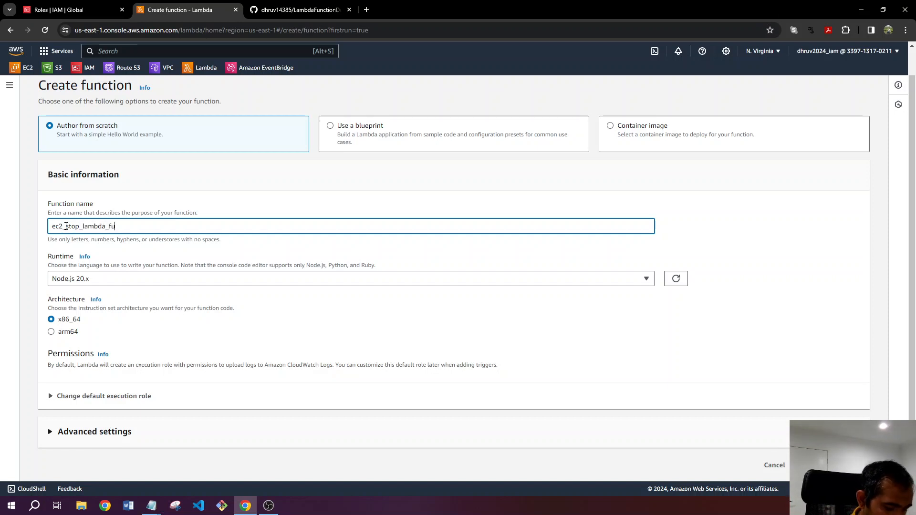
pyautogui.write('nction')
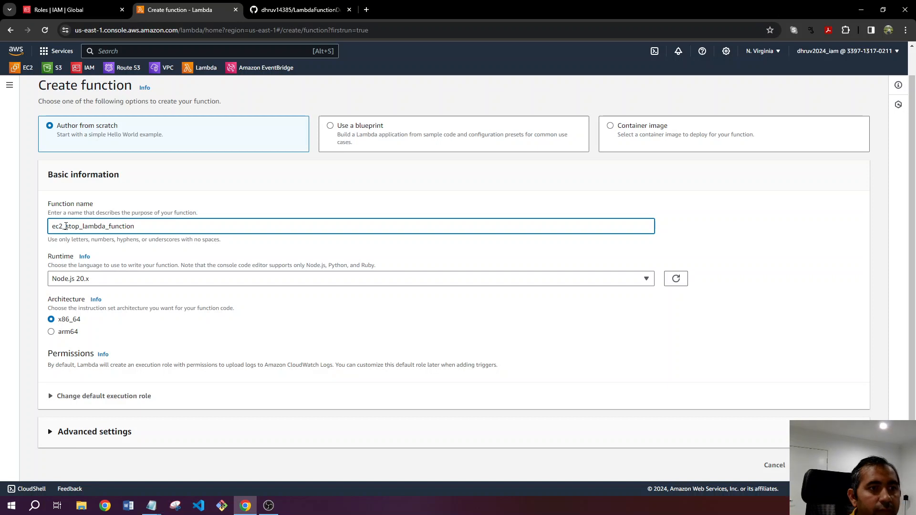
pyautogui.click(161, 188)
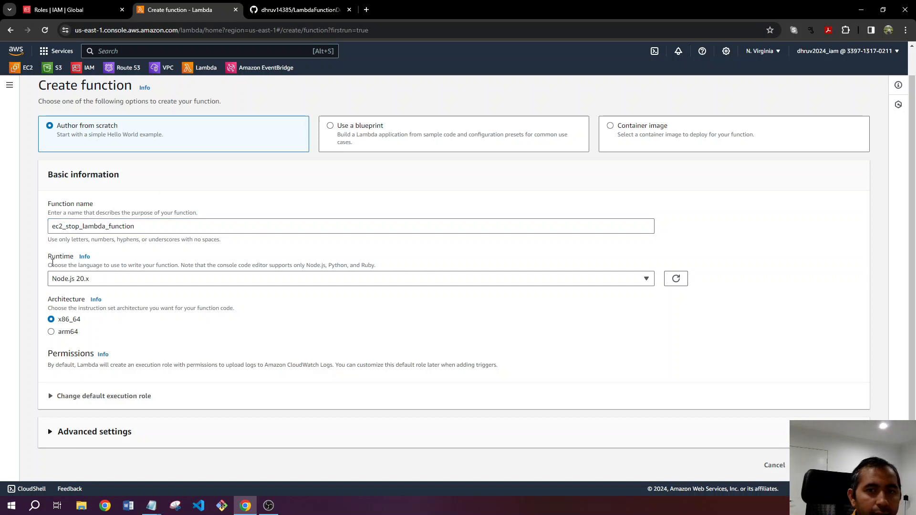
# Step: Set the new function's runtime to Python 3.9
pyautogui.click(81, 280)
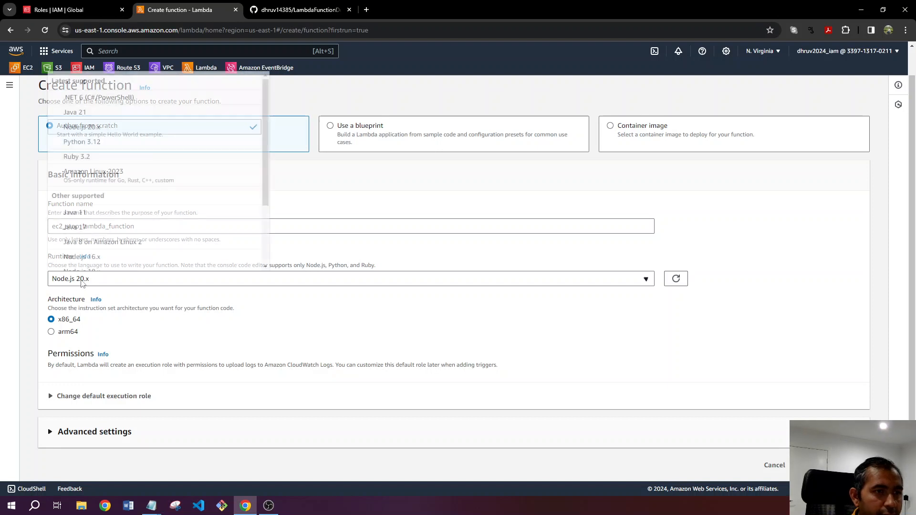
pyautogui.scroll(-2, 144, 146)
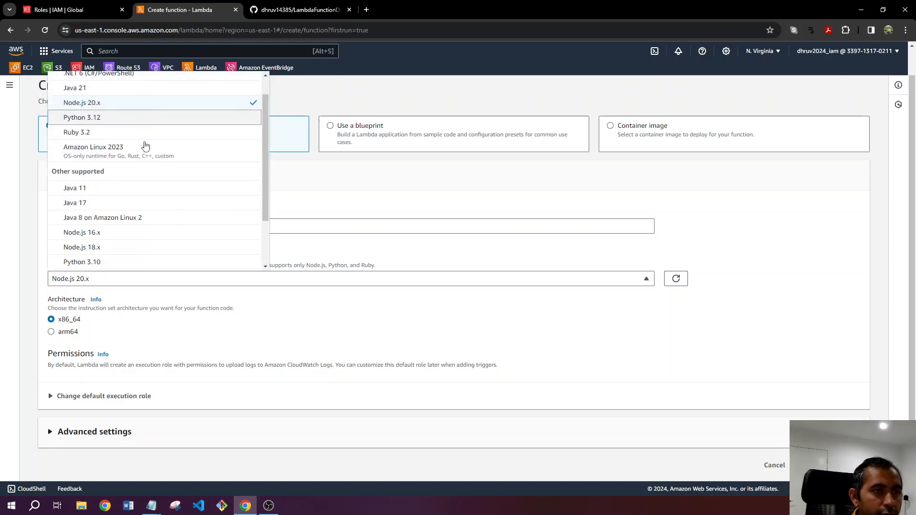
pyautogui.scroll(-1, 141, 223)
pyautogui.scroll(-1, 138, 225)
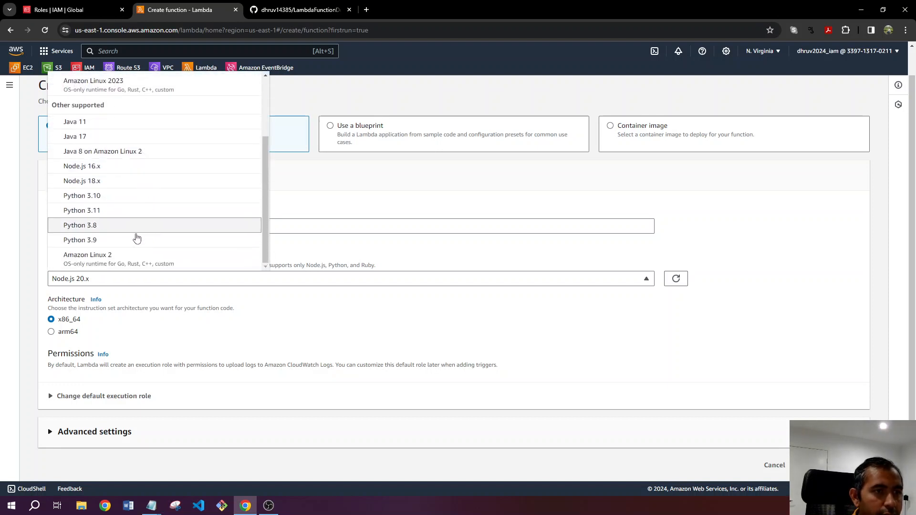
pyautogui.click(136, 239)
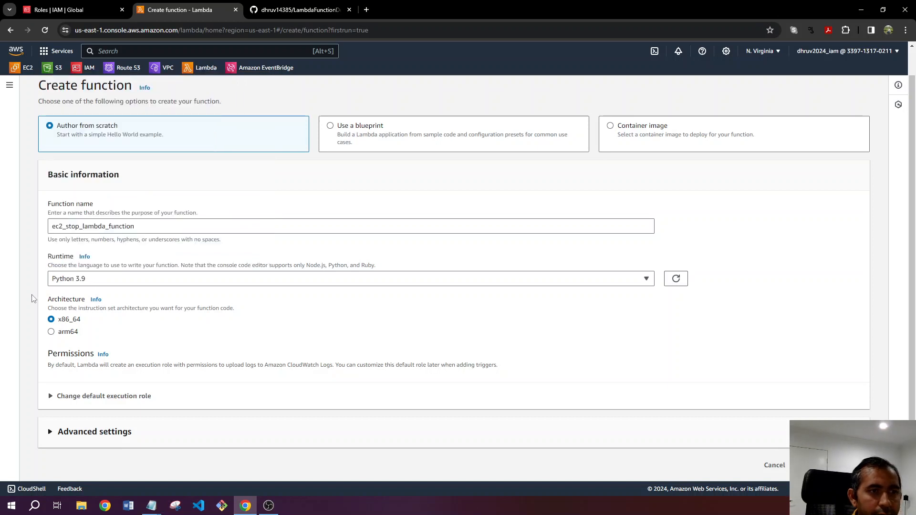
# Step: Change the default execution role to the existing role lambda_role and create the function
pyautogui.click(51, 401)
pyautogui.scroll(-3, 51, 401)
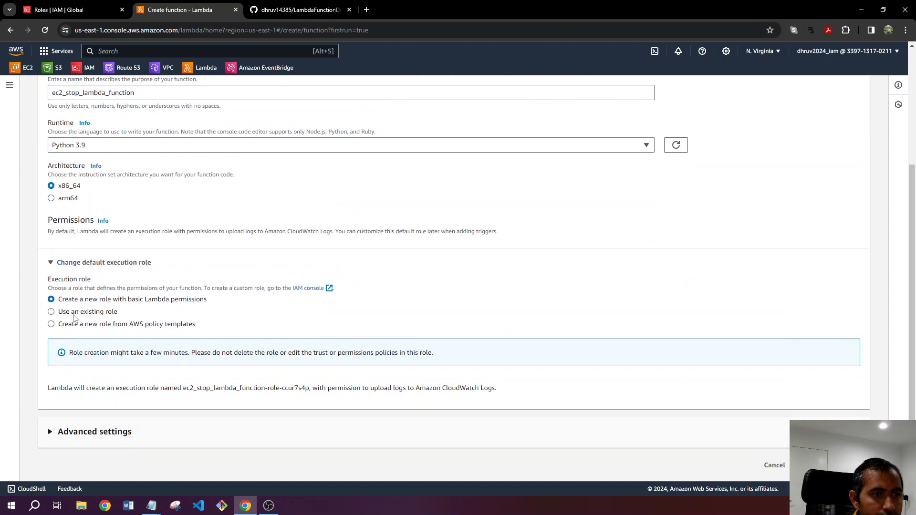
pyautogui.click(74, 314)
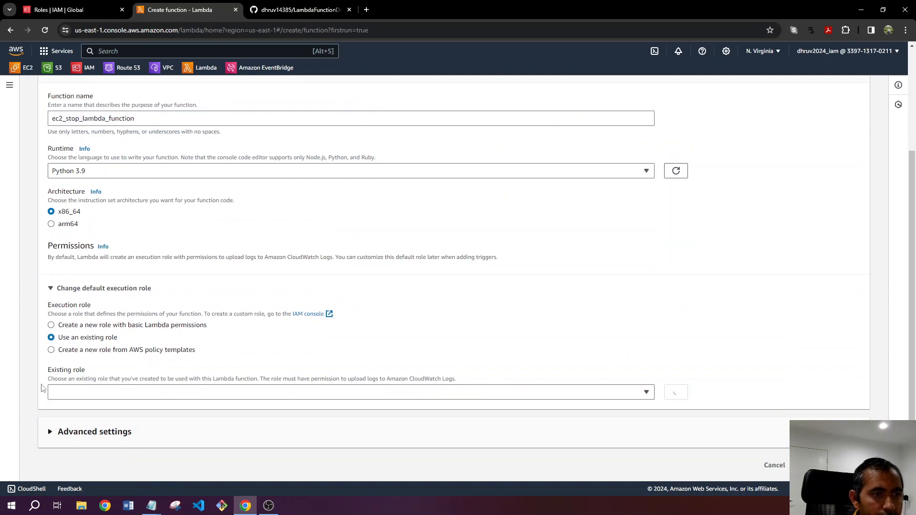
pyautogui.click(103, 392)
pyautogui.click(77, 424)
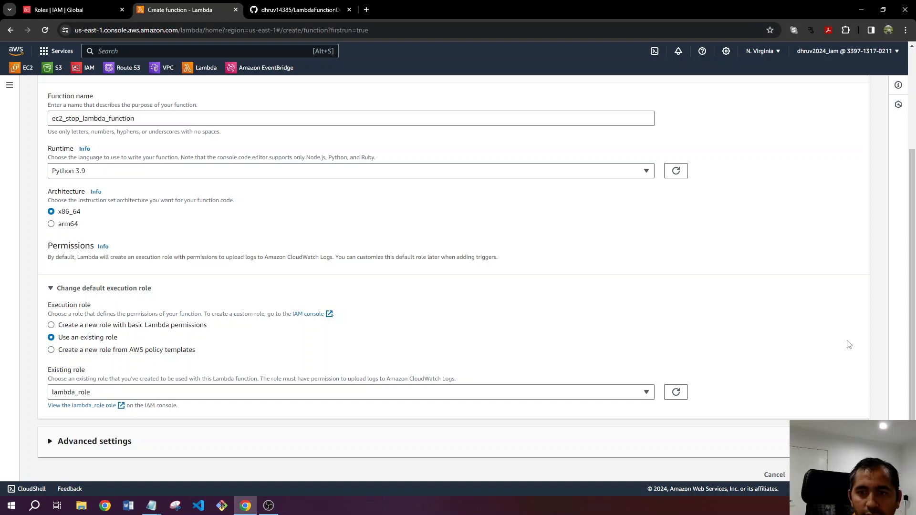
pyautogui.scroll(-1, 854, 384)
pyautogui.click(836, 466)
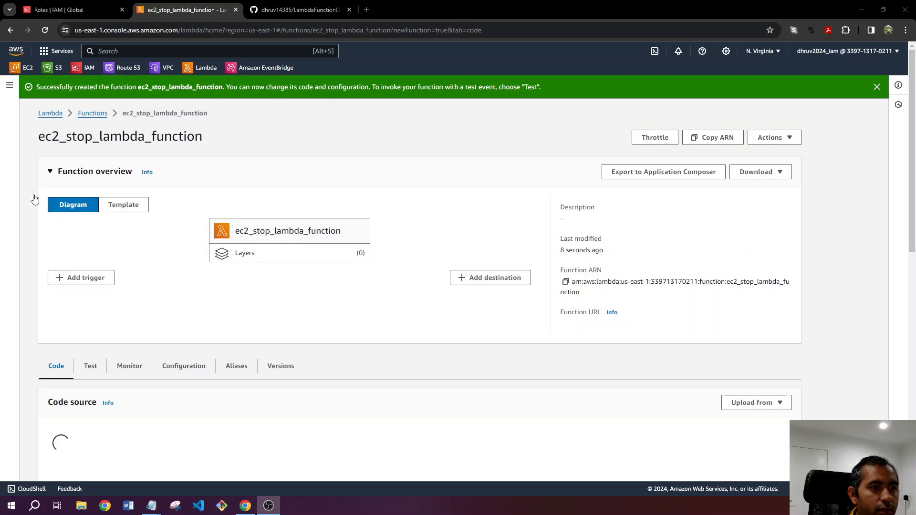
# Step: Replace the lambda_function code with a boto3 handler for us-east-1 that stops and prints the instances listed in EC2_INSTANCES, and deploy it
pyautogui.click(31, 242)
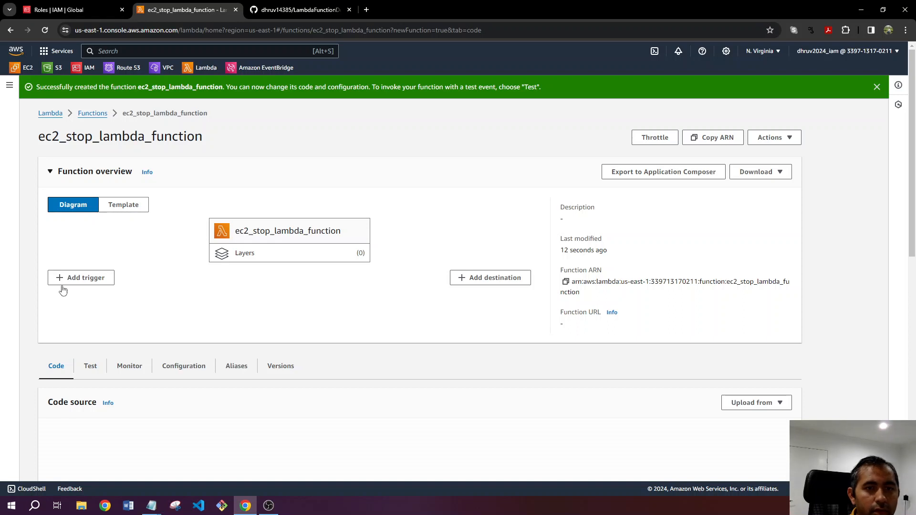
pyautogui.scroll(-3, 62, 289)
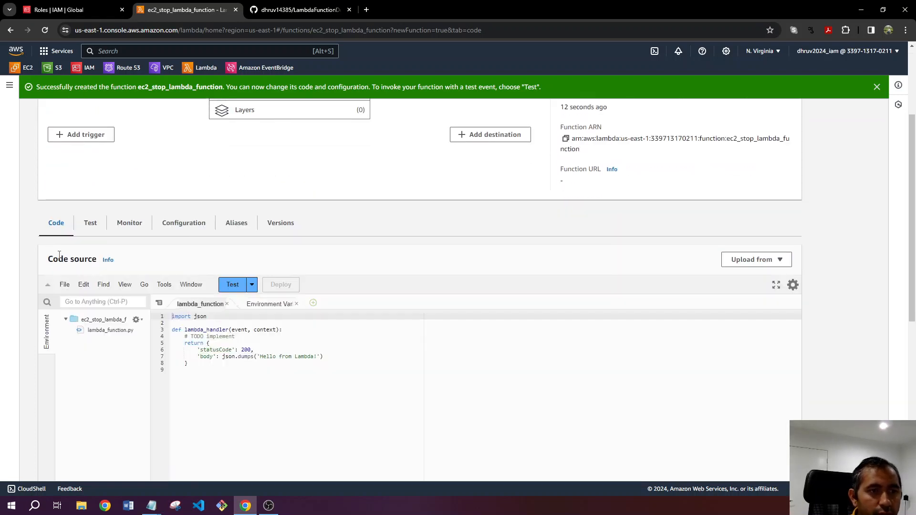
pyautogui.scroll(-2, 223, 366)
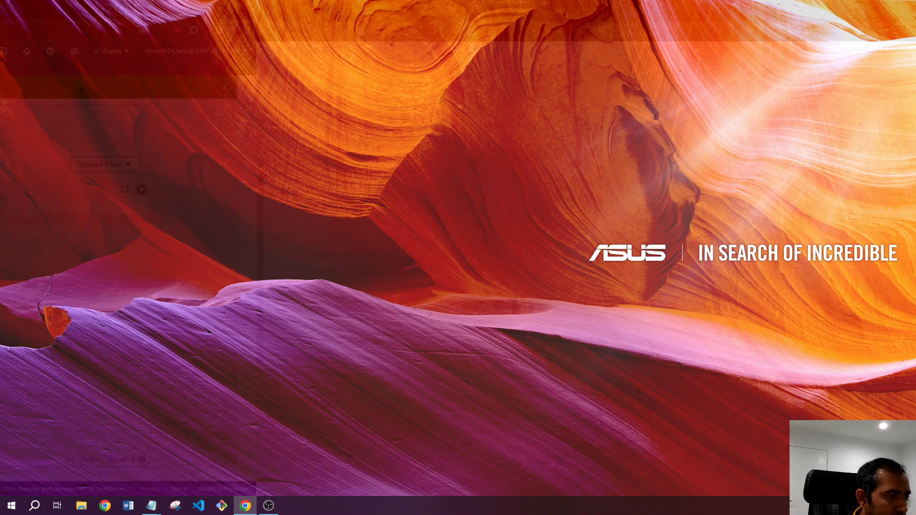
pyautogui.hotkey('alt', 'Tab')
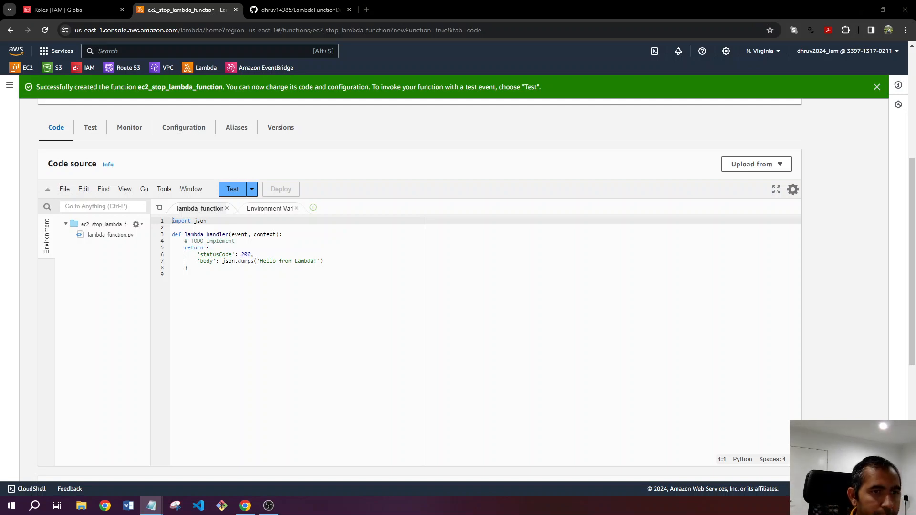
pyautogui.click(252, 291)
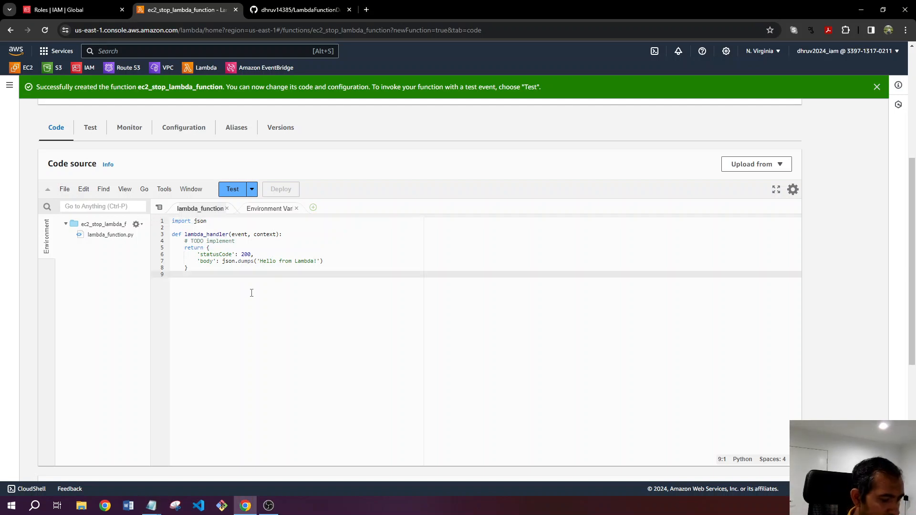
pyautogui.hotkey('ctrl', 'a')
pyautogui.write('import boto3 import os import json  region = \'us-east-1\' ec2 = boto3.client(\'ec2\', region_name=region)  def lambda_handler(event, context):     instances=os.environ[\'EC2_INSTANCES\'].split(",")     ec2.stop_instances(InstanceIds=instances)     print(\'stopped instances: \' + str(instances))')
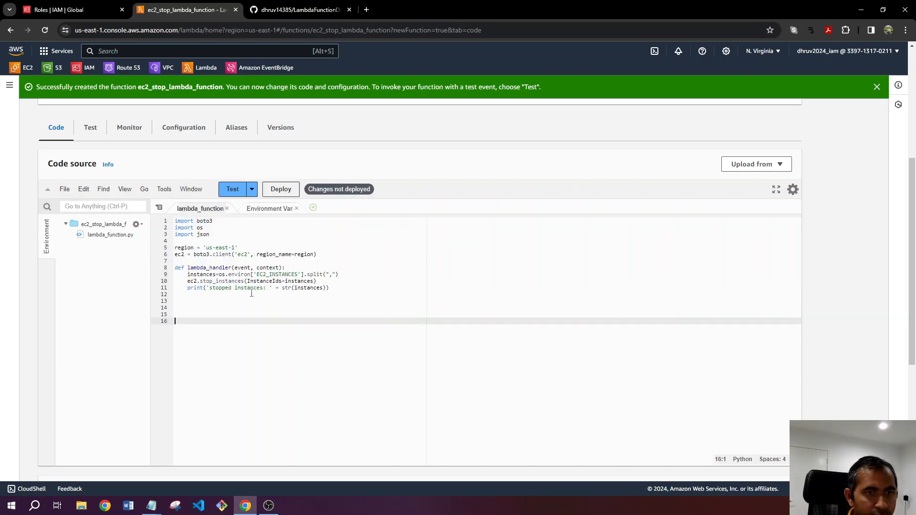
pyautogui.click(340, 290)
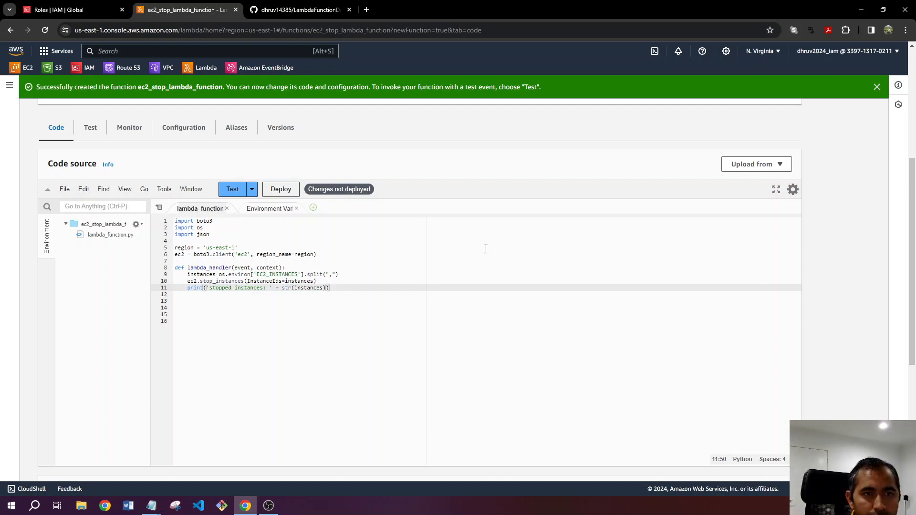
pyautogui.click(281, 189)
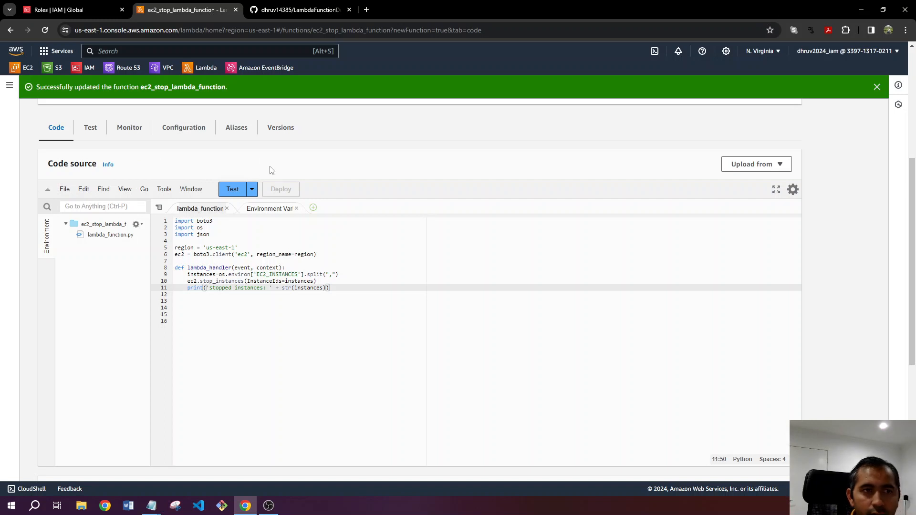
# Step: Add an environment variable to ec2_stop_lambda_function with the key EC2_INSTANCES
pyautogui.click(180, 134)
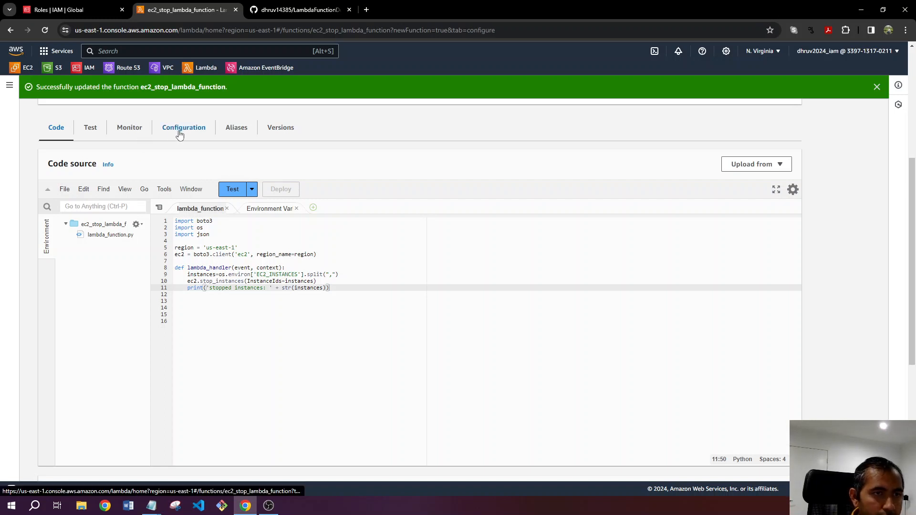
pyautogui.scroll(-4, 165, 322)
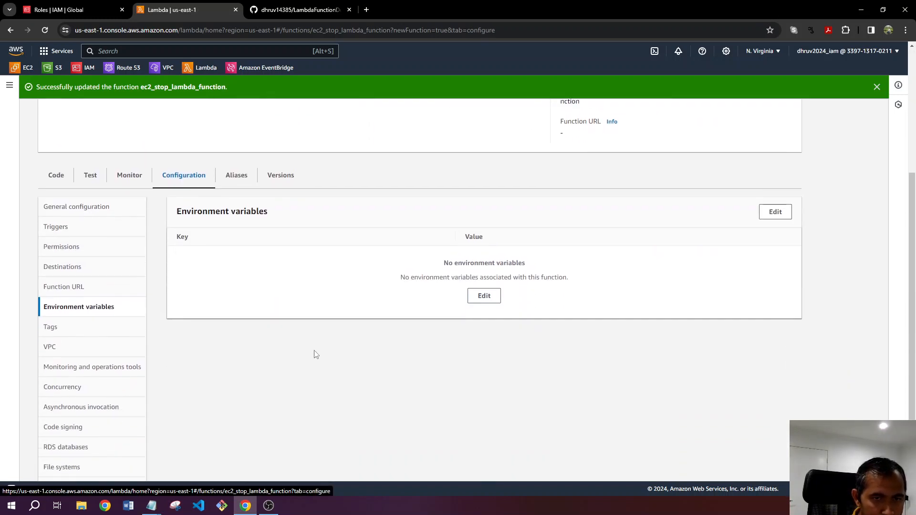
pyautogui.click(485, 297)
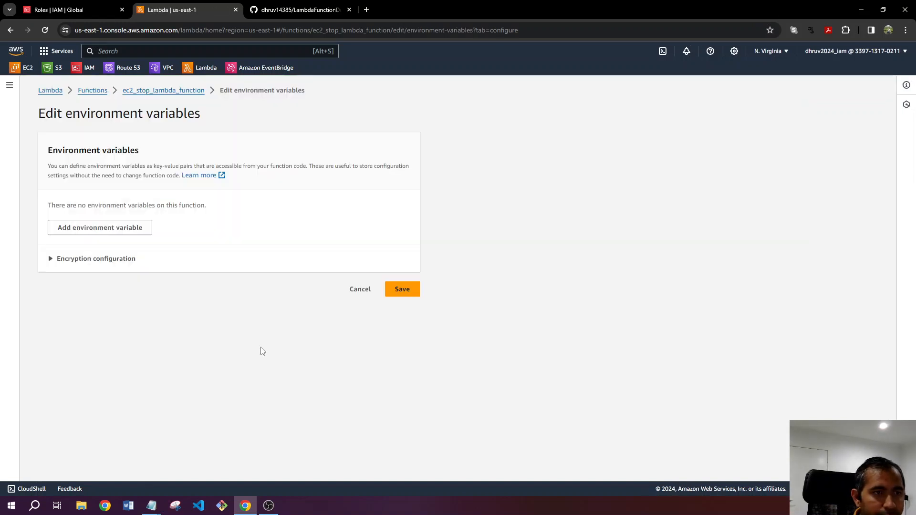
pyautogui.click(121, 232)
pyautogui.click(129, 220)
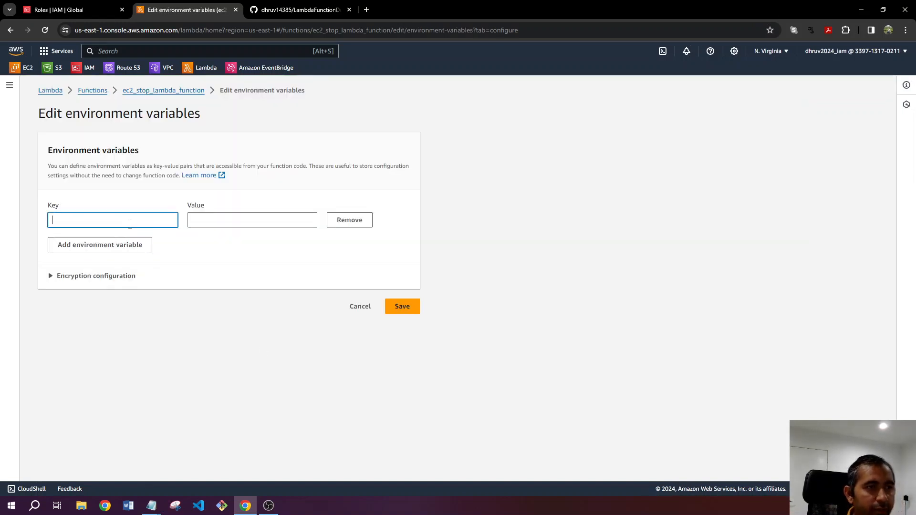
pyautogui.write('EC2')
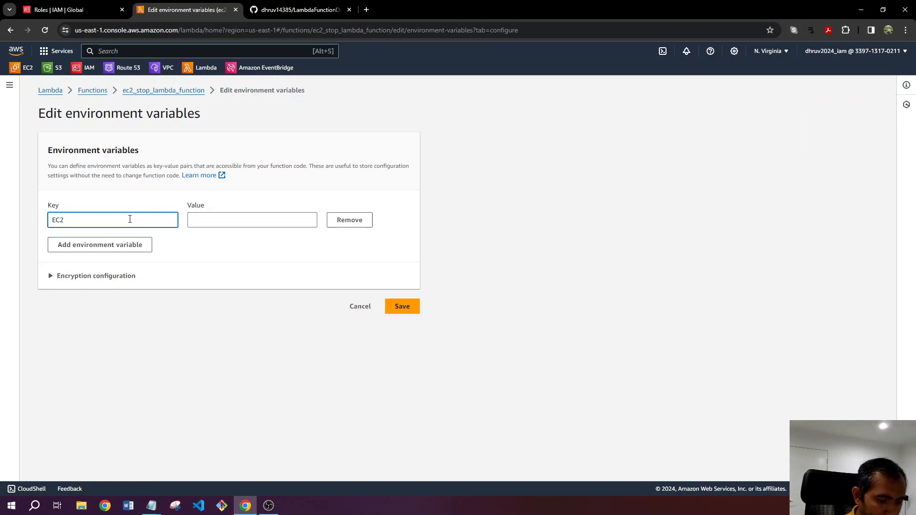
pyautogui.write('_INSTANC')
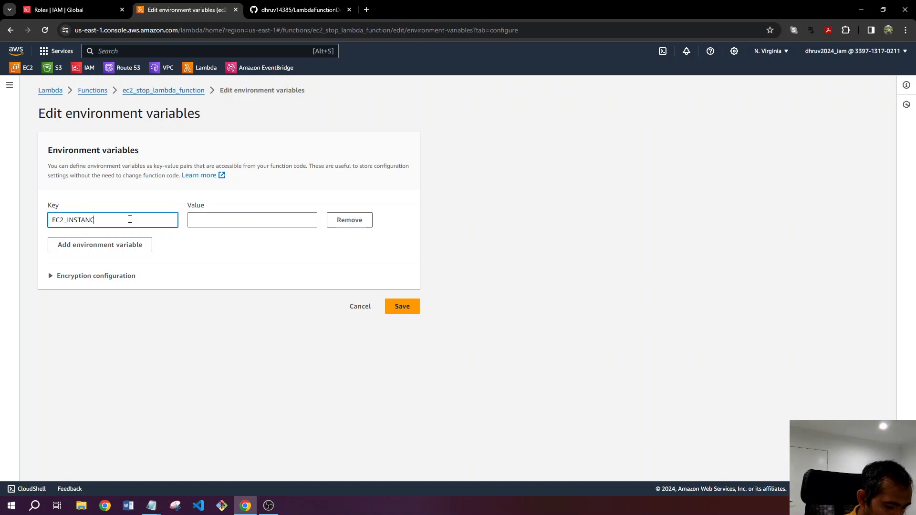
pyautogui.write('ES')
pyautogui.click(225, 374)
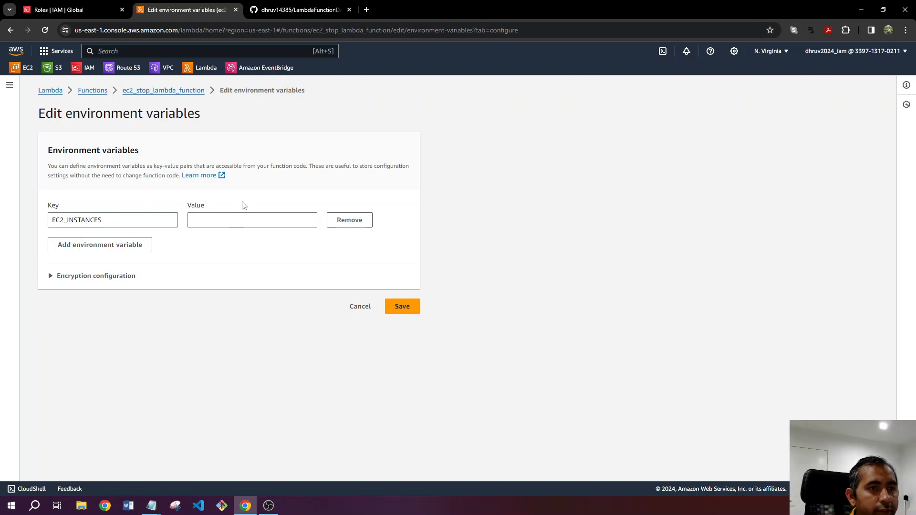
# Step: Copy the first running instance's ID, i-077c60558967e516a, from the EC2 console and enter it with a trailing comma as the EC2_INSTANCES value
pyautogui.click(65, 10)
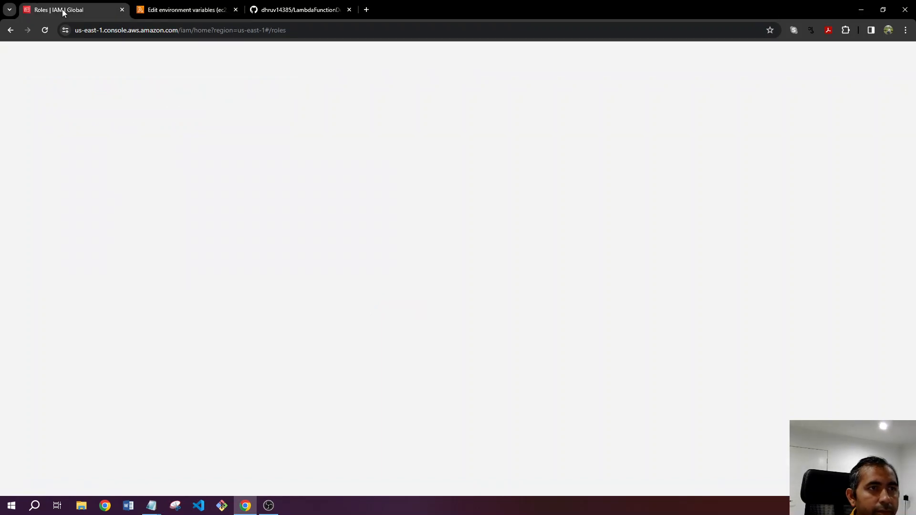
pyautogui.click(25, 69)
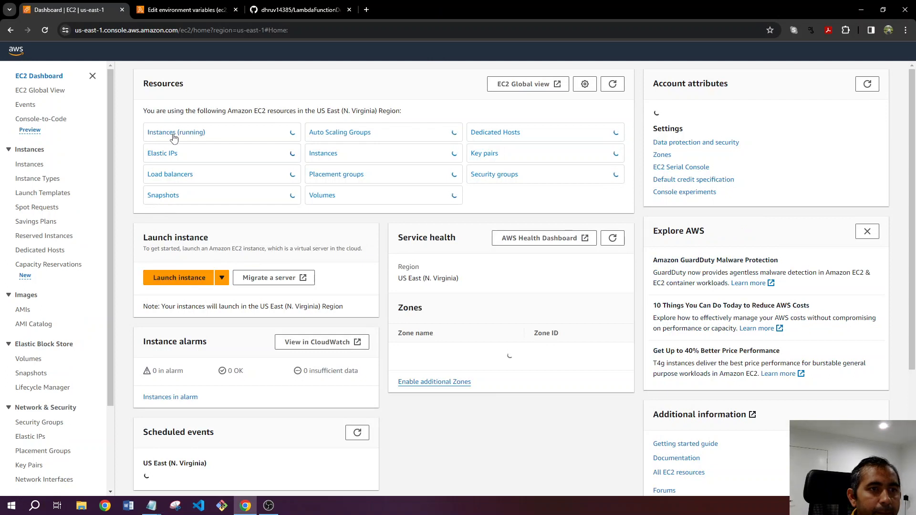
pyautogui.click(173, 136)
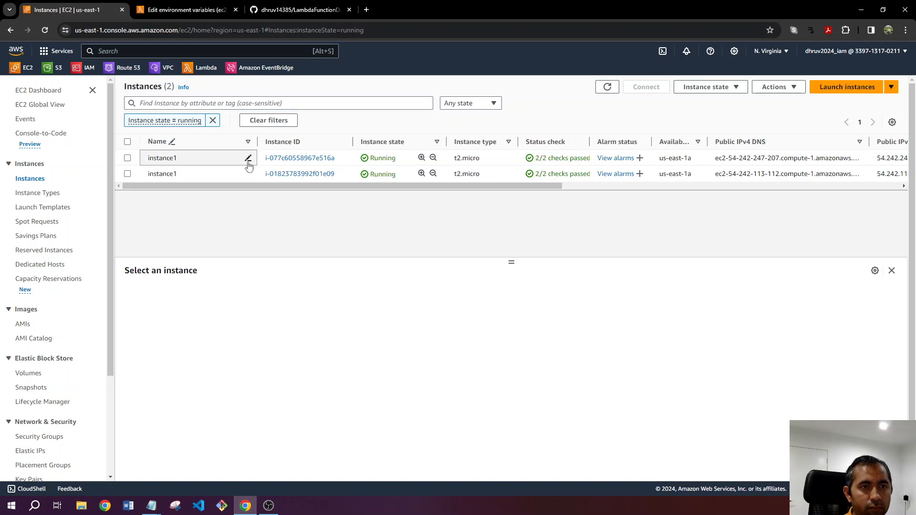
pyautogui.moveTo(266, 159); pyautogui.dragTo(336, 158)
pyautogui.hotkey('ctrl', 'c')
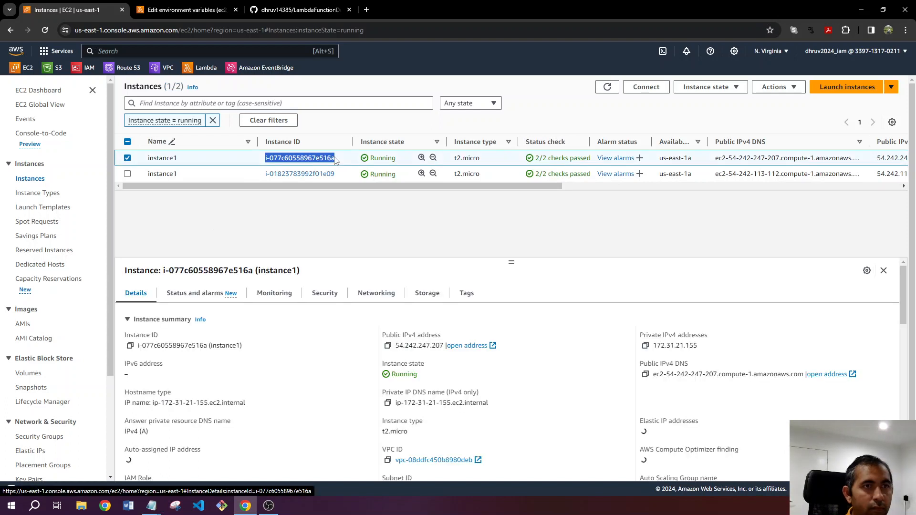
pyautogui.click(214, 15)
pyautogui.click(242, 226)
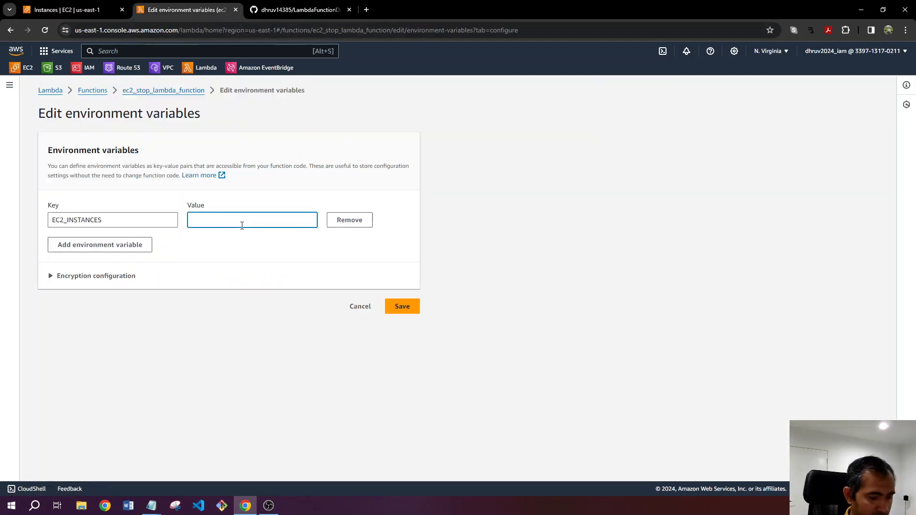
pyautogui.hotkey('ctrl', 'v')
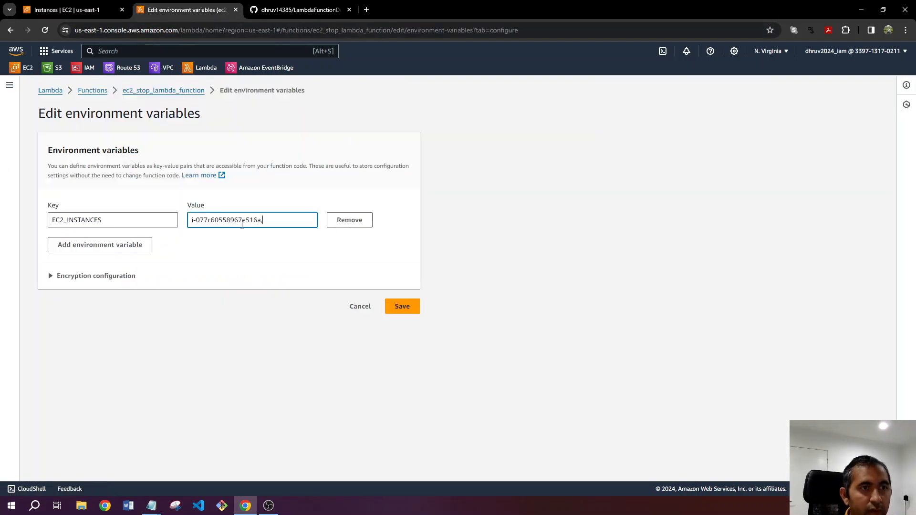
pyautogui.click(79, 12)
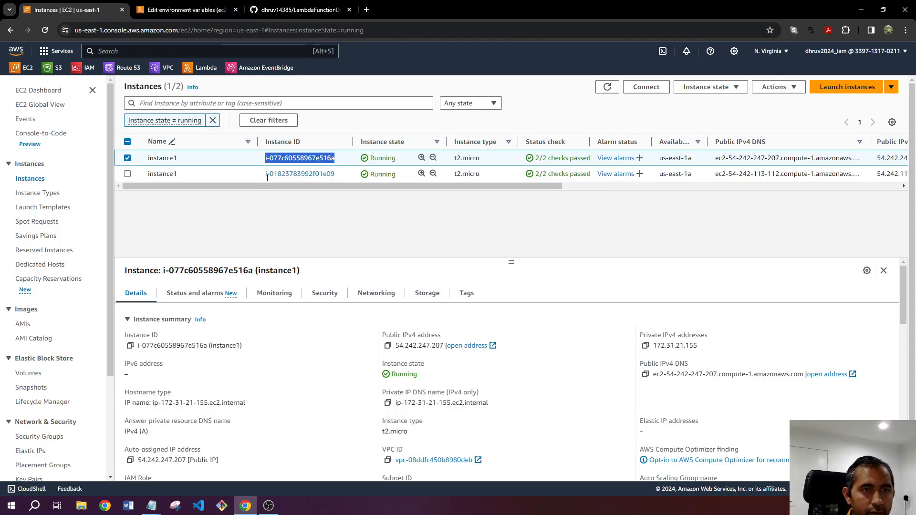
pyautogui.moveTo(266, 175); pyautogui.dragTo(336, 173)
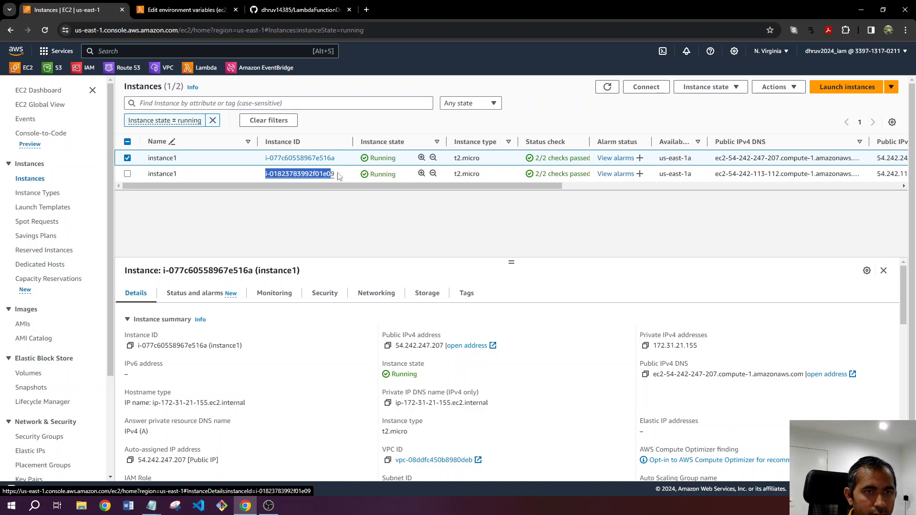
pyautogui.moveTo(339, 176); pyautogui.dragTo(340, 176)
pyautogui.hotkey('ctrl', 'c')
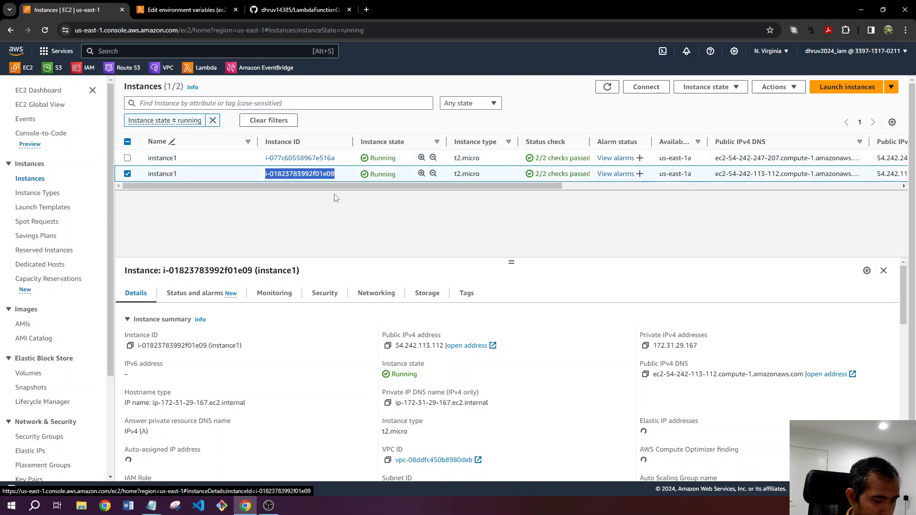
pyautogui.click(201, 11)
pyautogui.hotkey('ctrl', 'v')
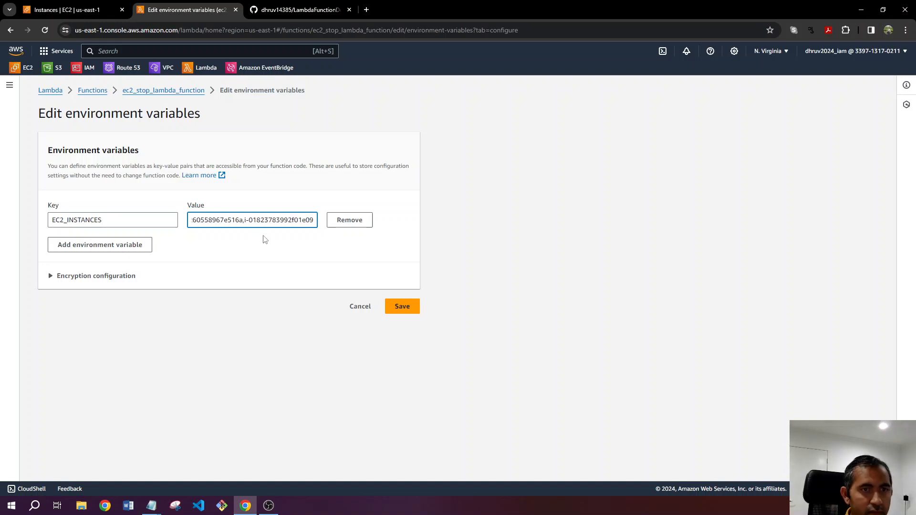
pyautogui.click(352, 368)
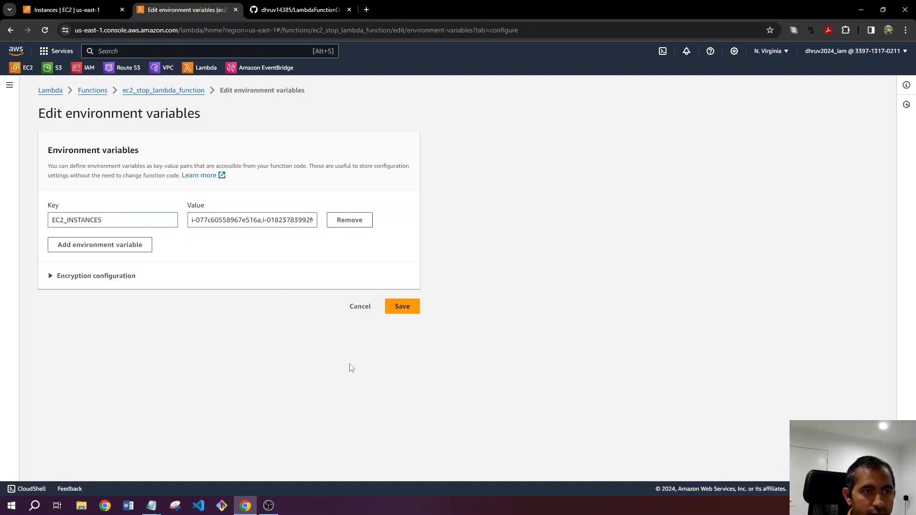
pyautogui.click(402, 318)
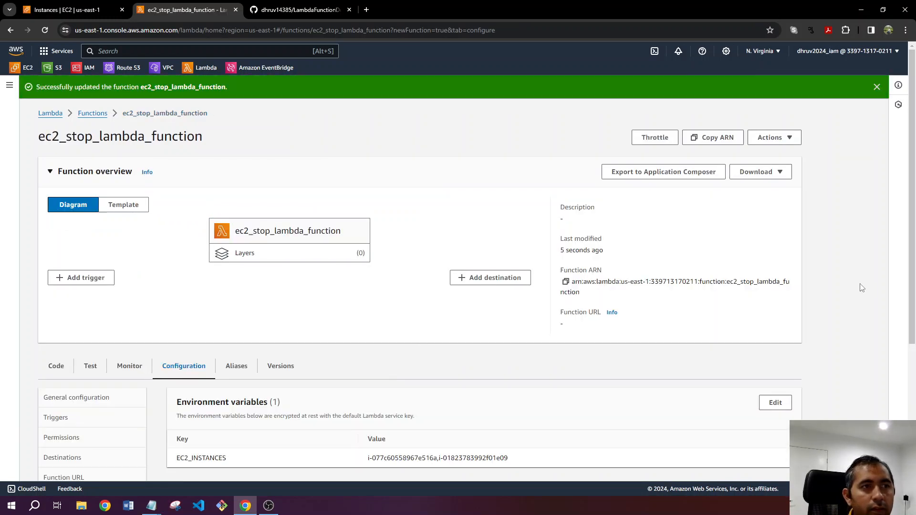
# Step: Start a new private test event for the function and name it ec2_stop_lambda_event
pyautogui.scroll(-4, 862, 288)
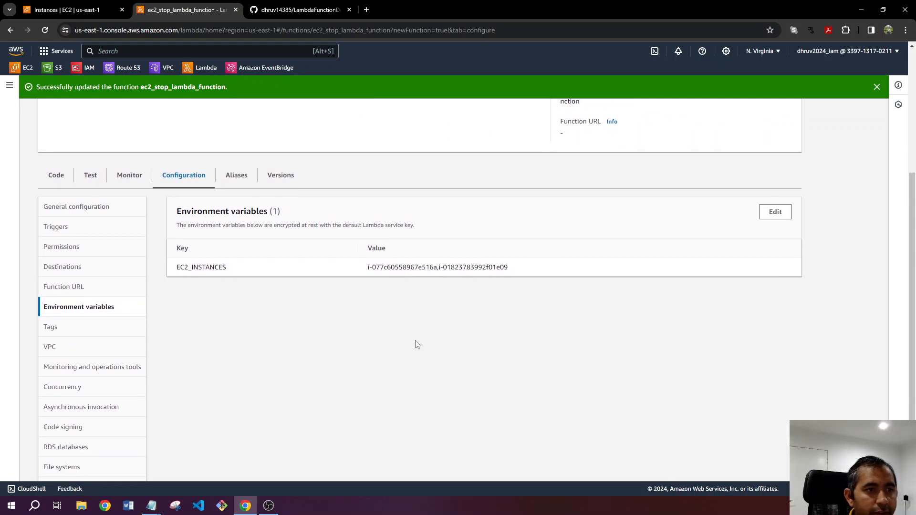
pyautogui.scroll(-1, 420, 342)
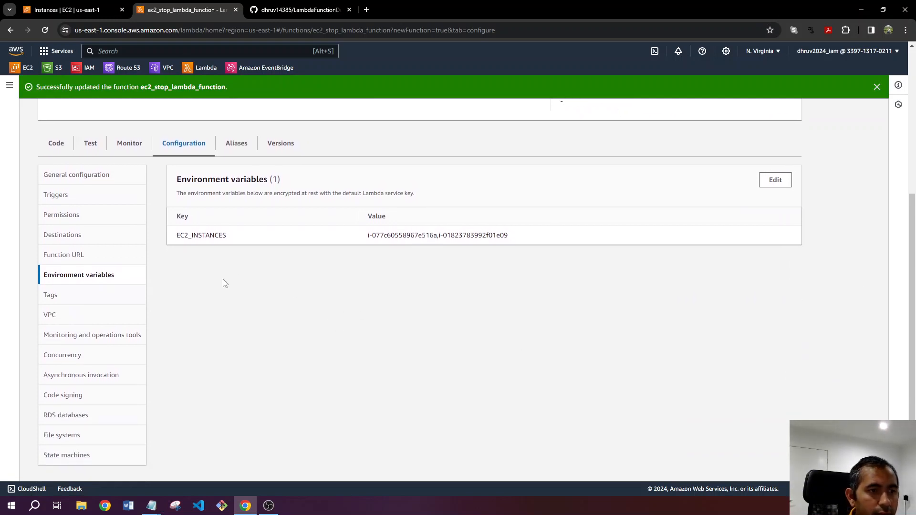
pyautogui.click(95, 152)
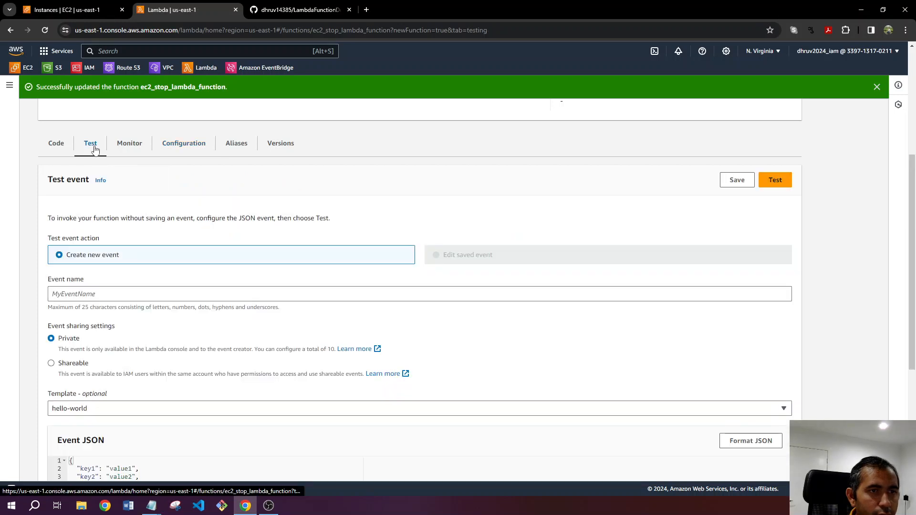
pyautogui.click(73, 297)
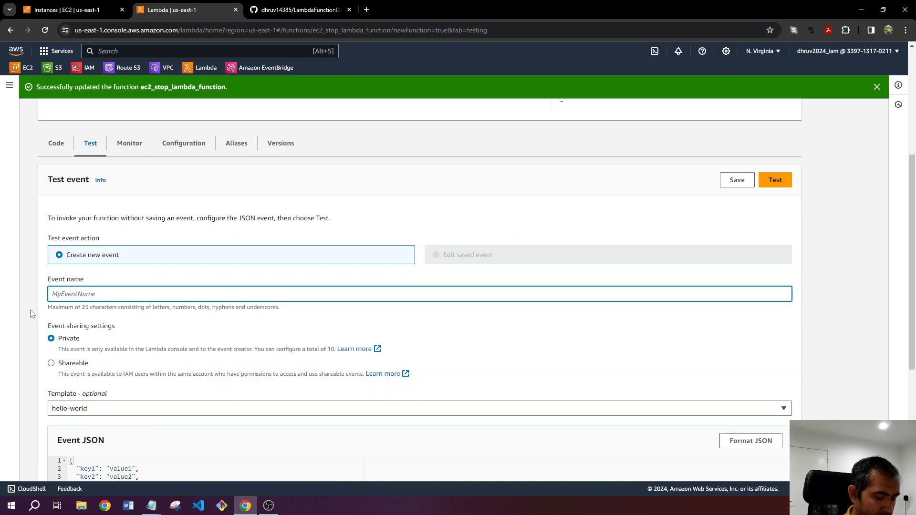
pyautogui.write('ec2')
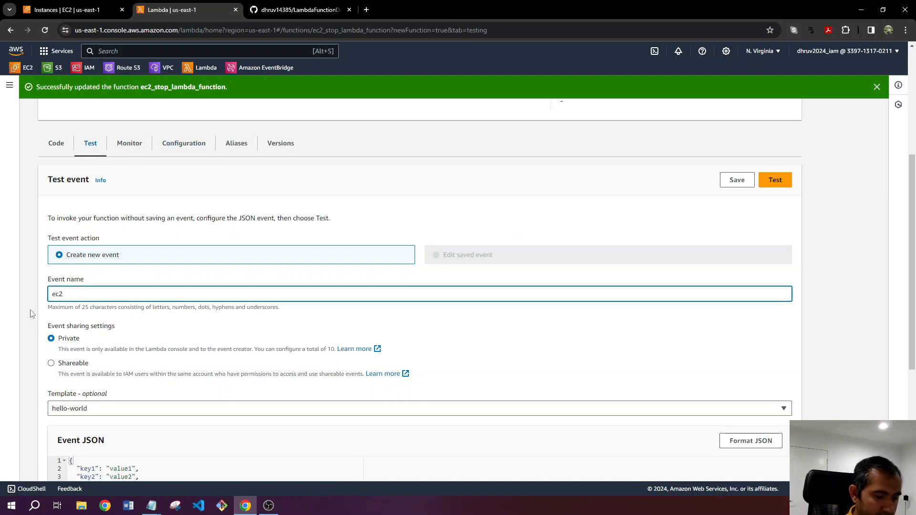
pyautogui.write('_stop_lambda_test_e')
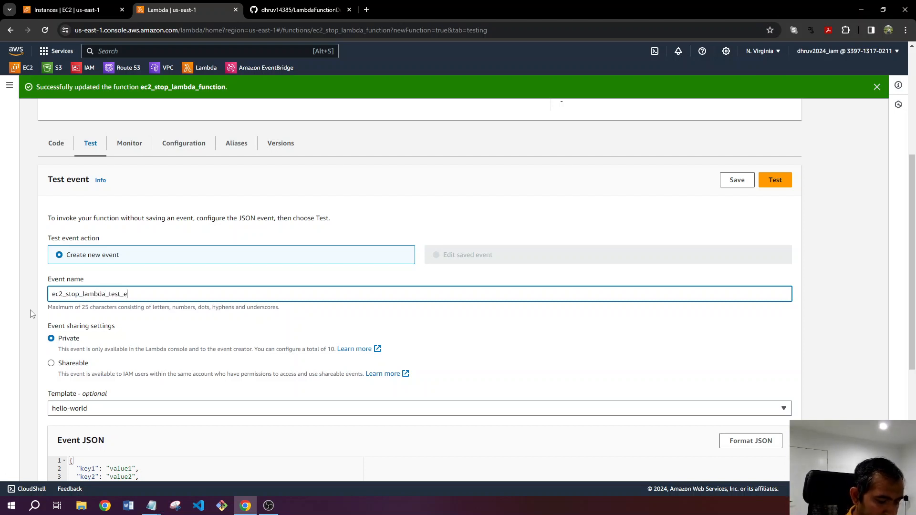
pyautogui.write('vent')
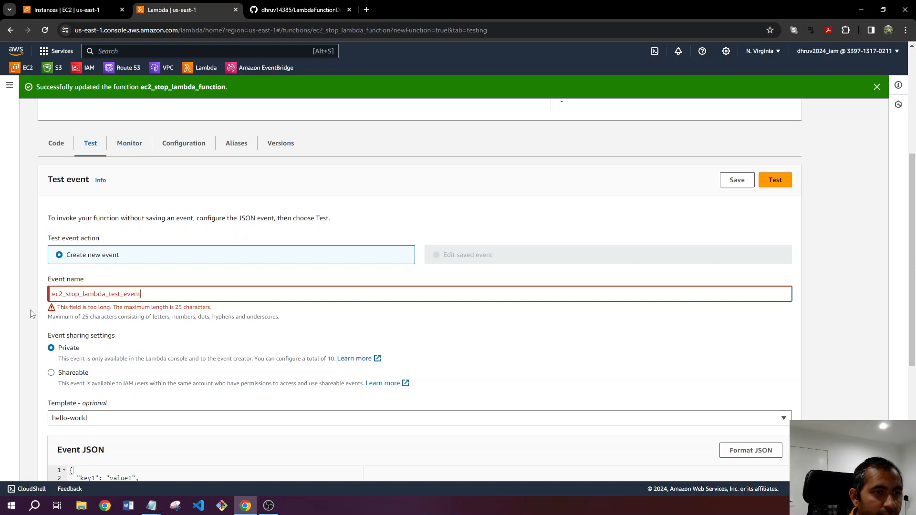
pyautogui.press('BackSpace')
pyautogui.press('BackSpace')
pyautogui.press('BackSpace')
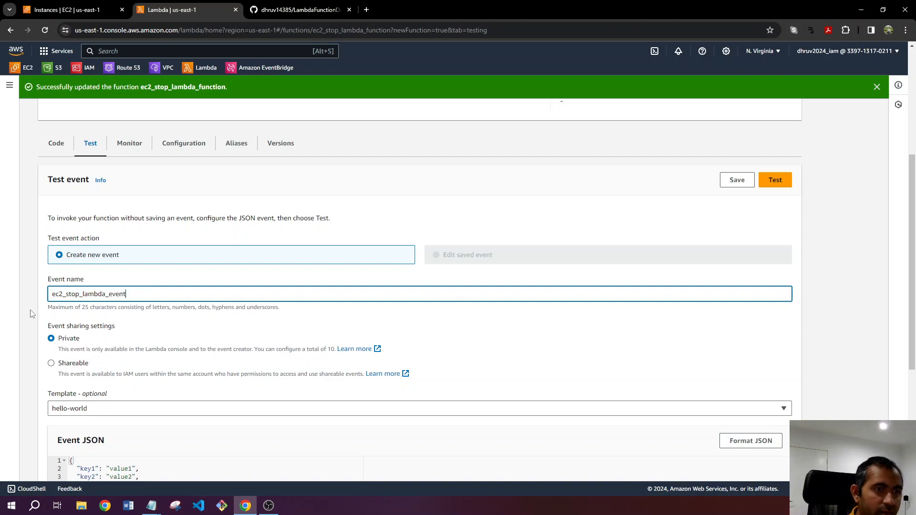
pyautogui.click(32, 313)
# Step: Review the test event's settings and JSON, and refresh the EC2 instances list to check the state of both instances
pyautogui.scroll(-3, 34, 313)
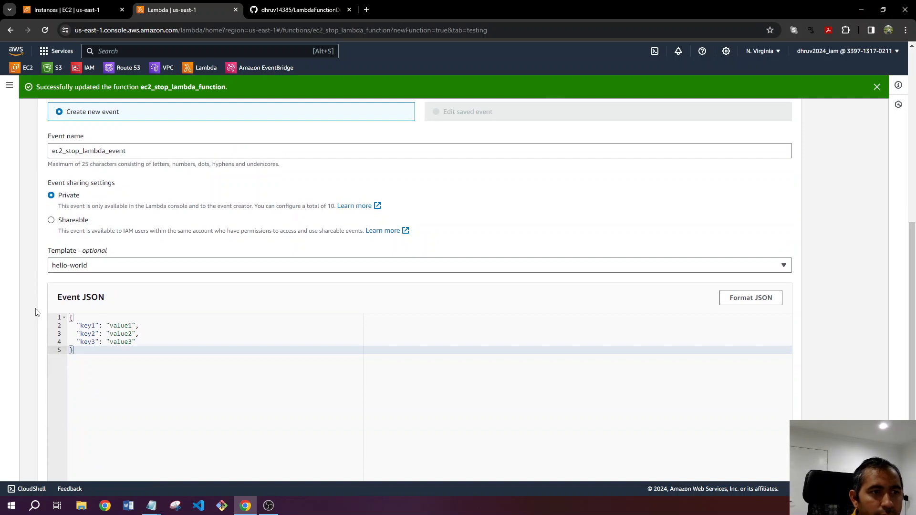
pyautogui.scroll(-3, 37, 312)
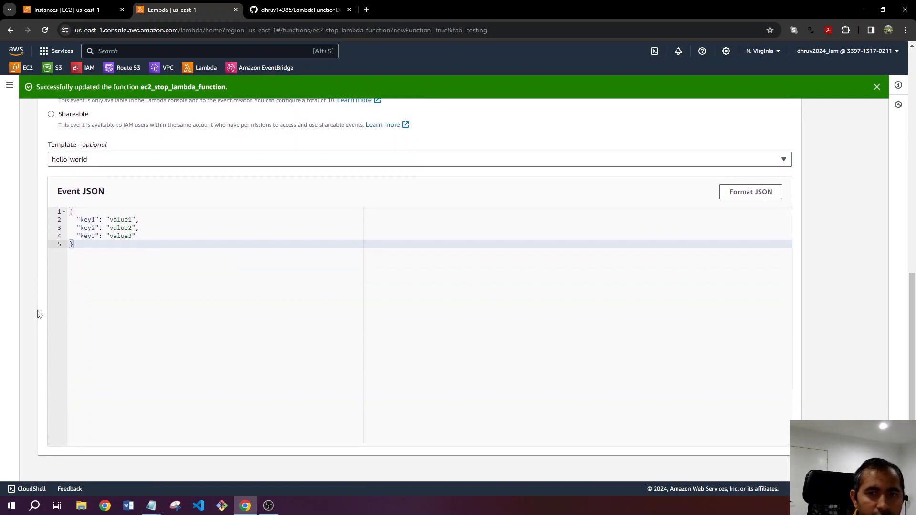
pyautogui.scroll(4, 39, 315)
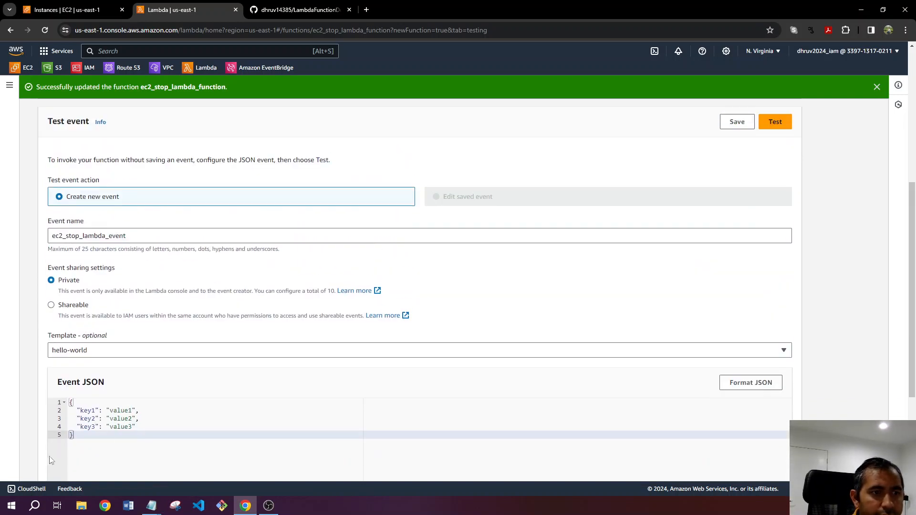
pyautogui.scroll(1, 106, 428)
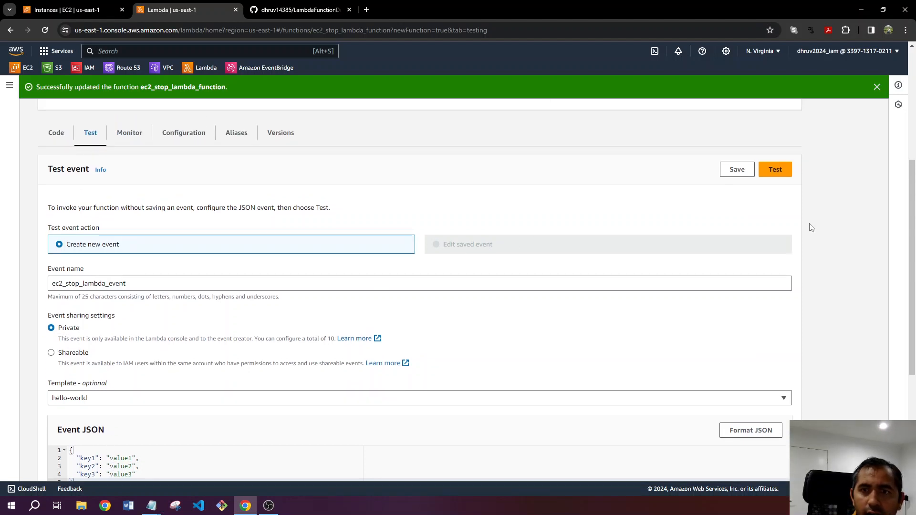
pyautogui.scroll(1, 836, 203)
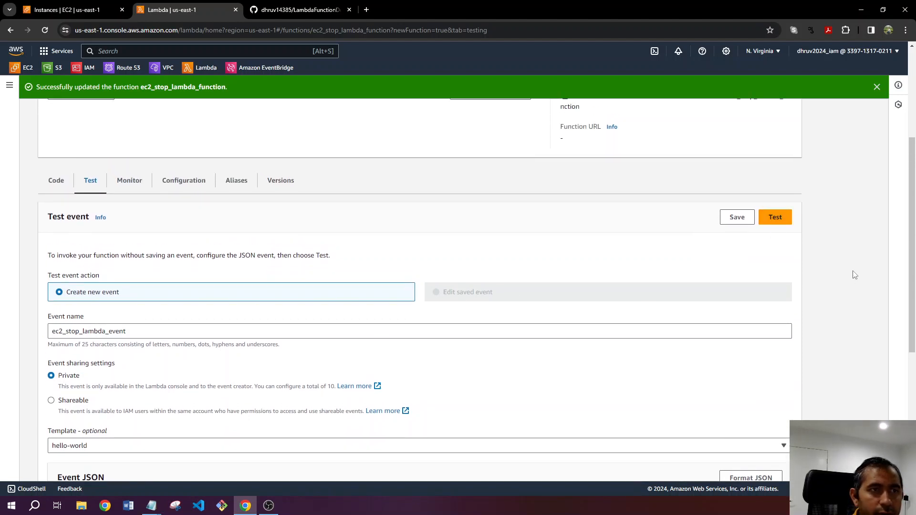
pyautogui.click(76, 10)
pyautogui.click(250, 236)
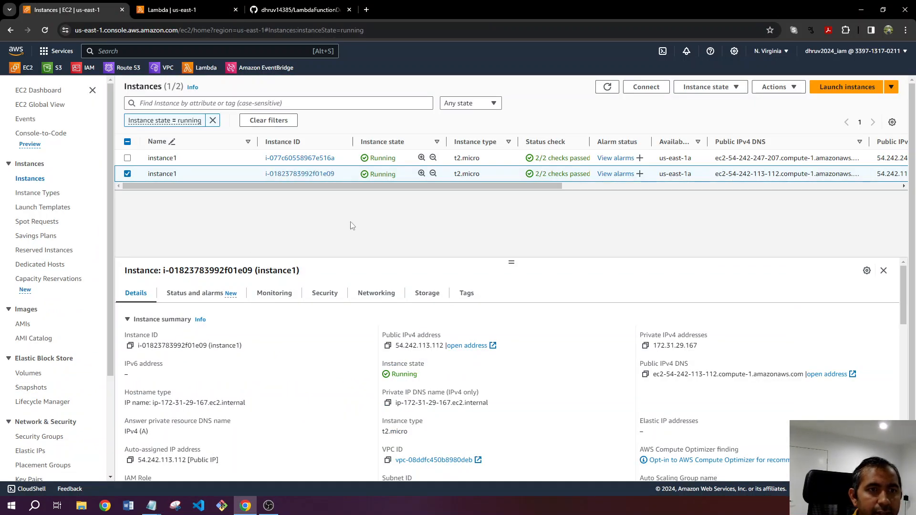
pyautogui.click(609, 88)
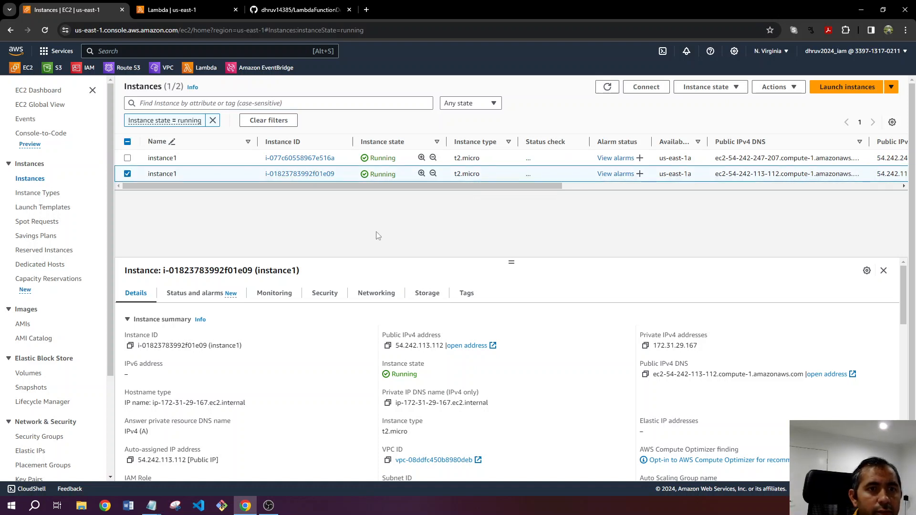
pyautogui.click(176, 10)
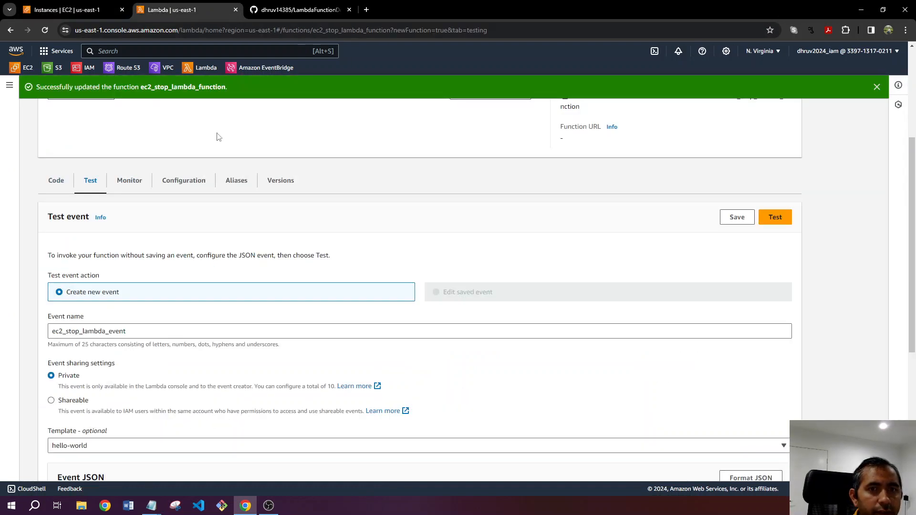
# Step: Run the ec2_stop_lambda_event test and check both instances' states in the refreshed EC2 list with the running-state filter removed
pyautogui.click(776, 223)
pyautogui.click(90, 12)
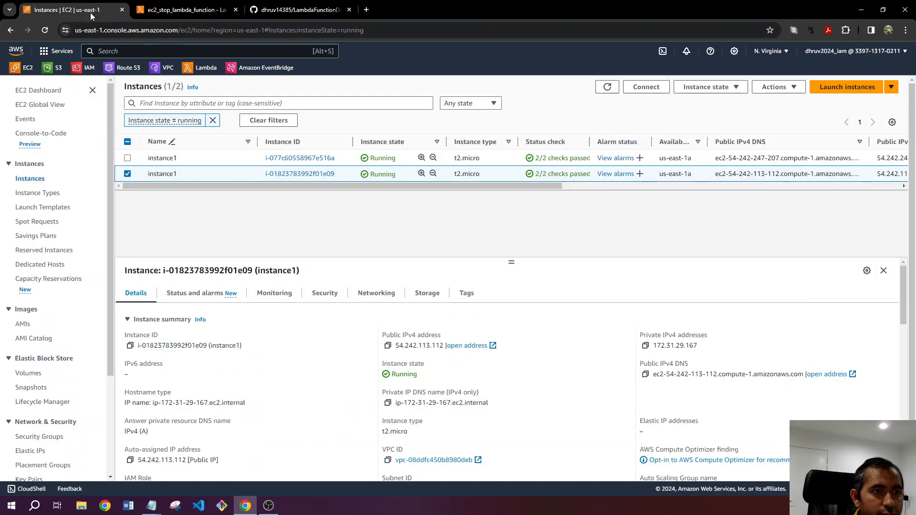
pyautogui.click(173, 13)
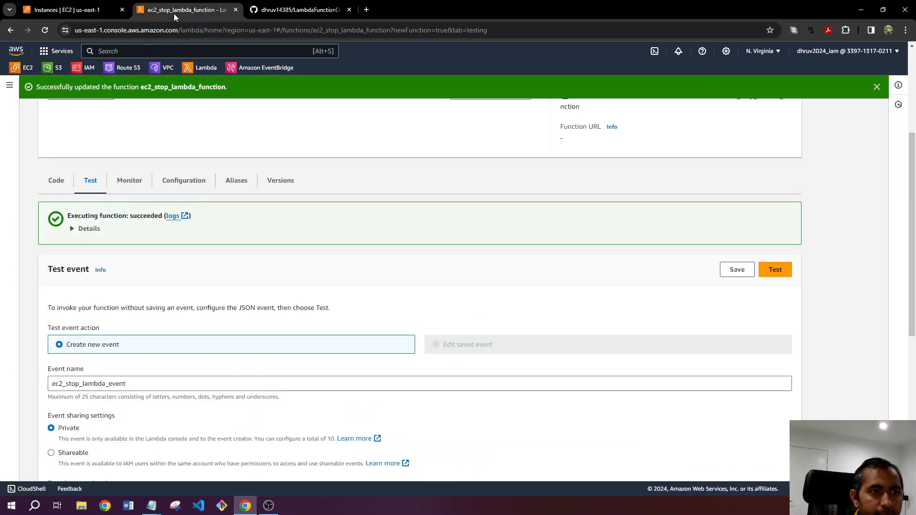
pyautogui.click(69, 14)
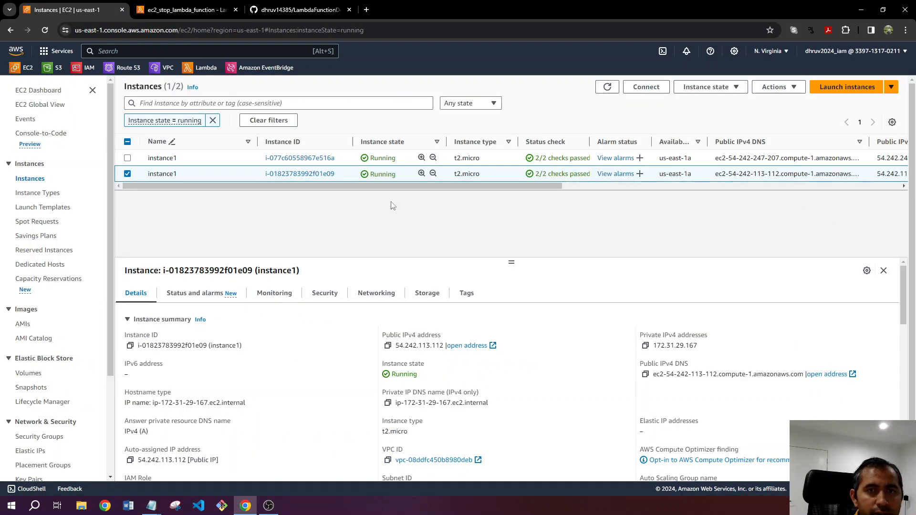
pyautogui.click(608, 88)
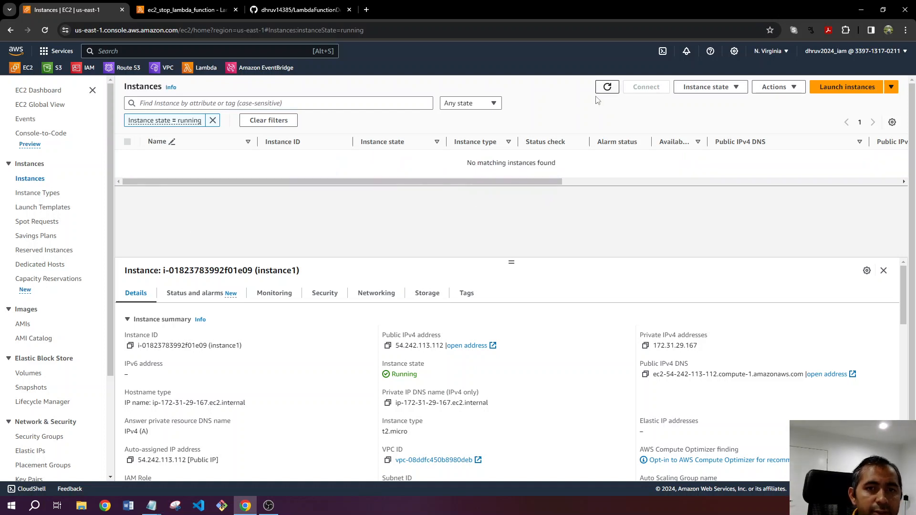
pyautogui.click(213, 120)
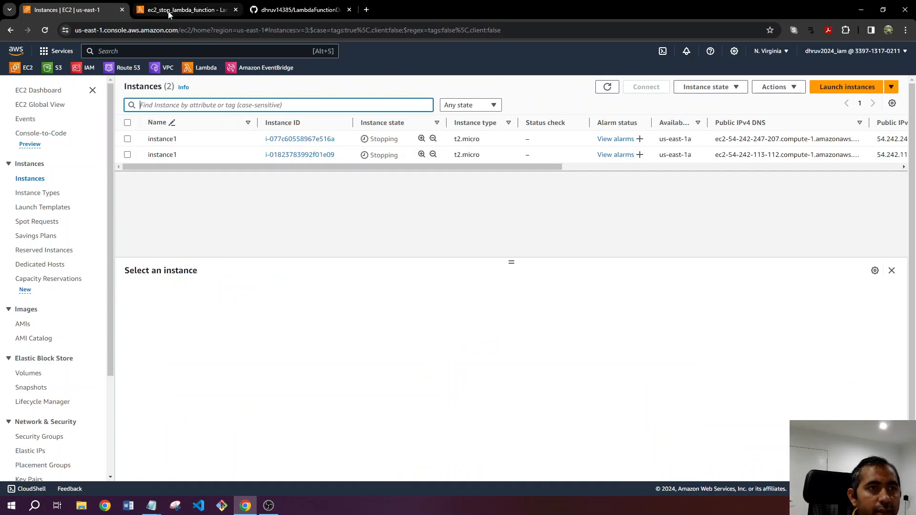
# Step: Leave the ec2_stop_lambda_function page for Amazon EventBridge and start creating an EventBridge rule
pyautogui.click(190, 10)
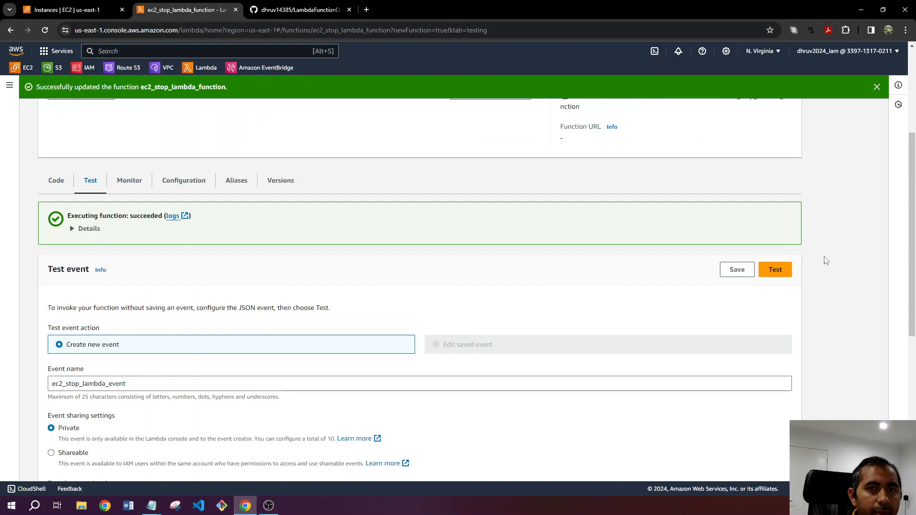
pyautogui.scroll(4, 826, 260)
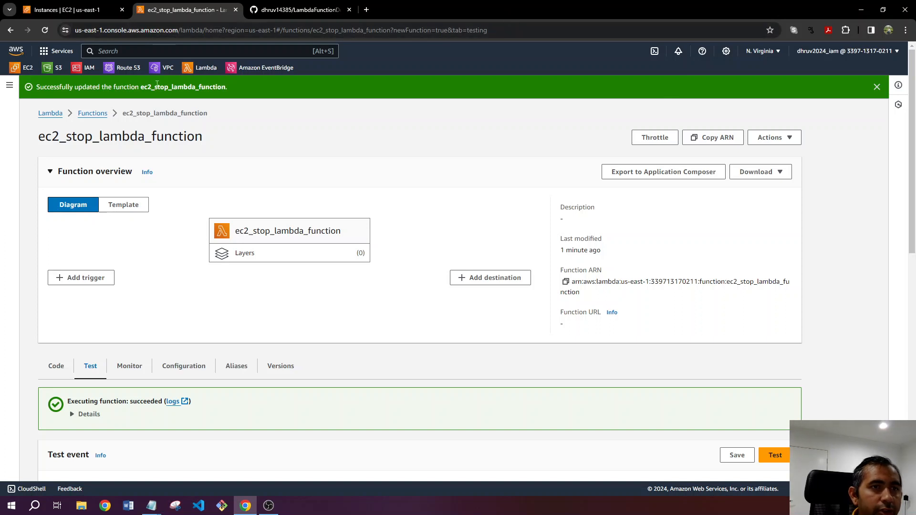
pyautogui.click(261, 71)
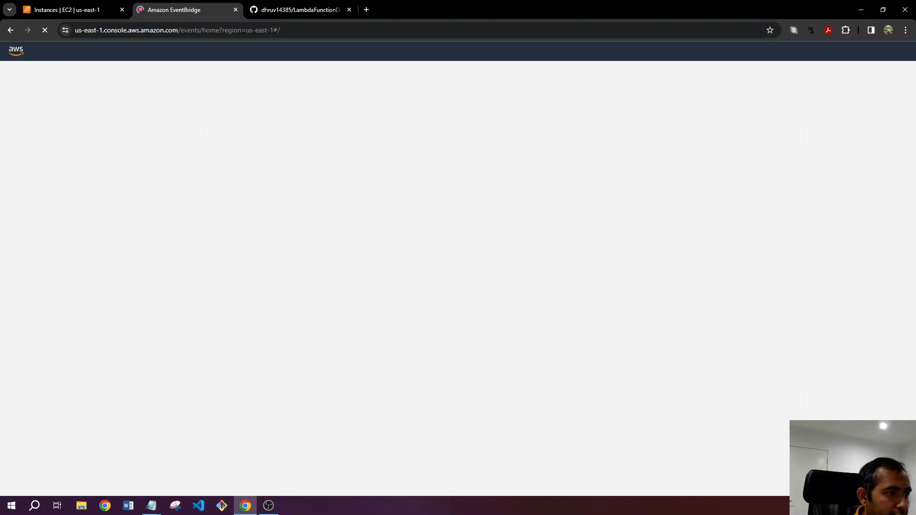
pyautogui.hotkey('alt', 'Tab')
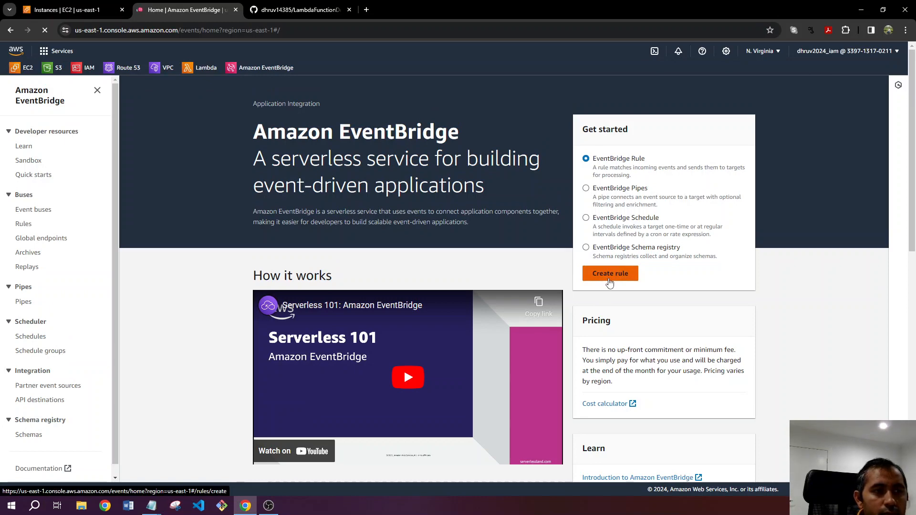
pyautogui.click(609, 277)
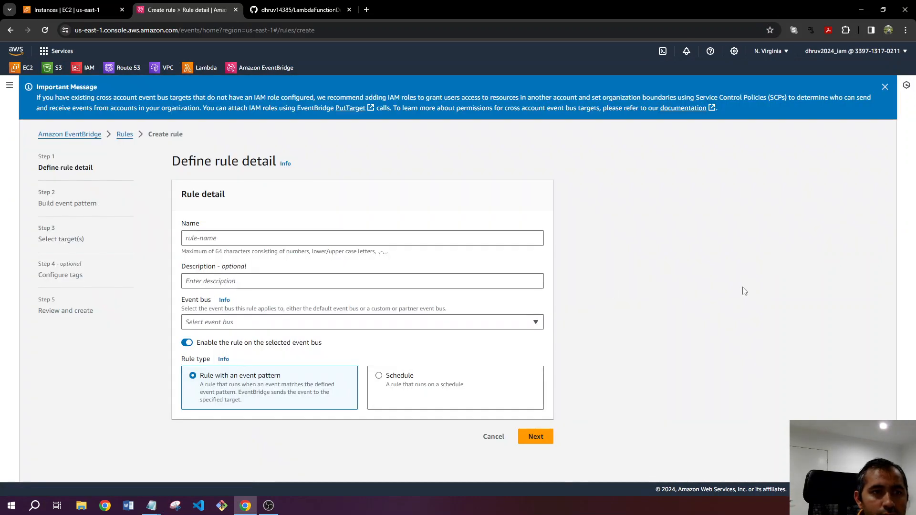
# Step: Name the rule ec2_protect_rule, keep the default event bus and the event pattern rule type, and proceed to building the event pattern
pyautogui.click(239, 239)
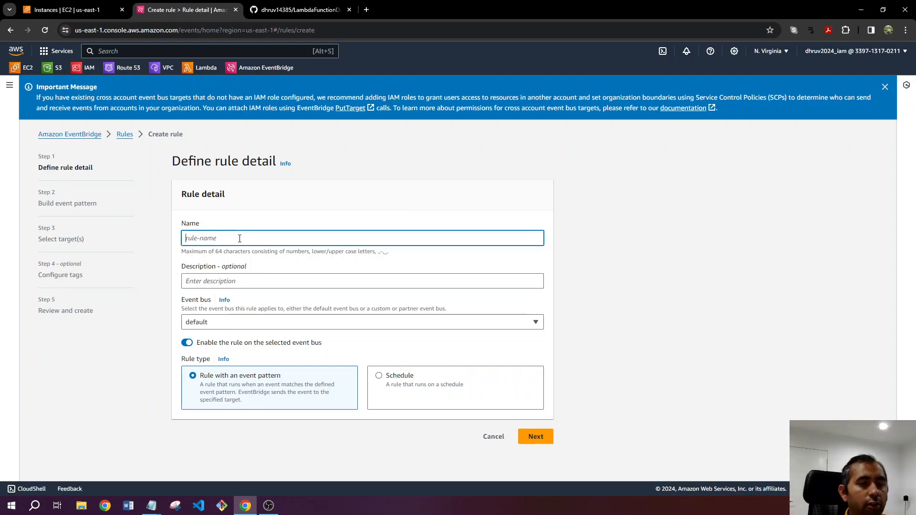
pyautogui.write('ec2_pro')
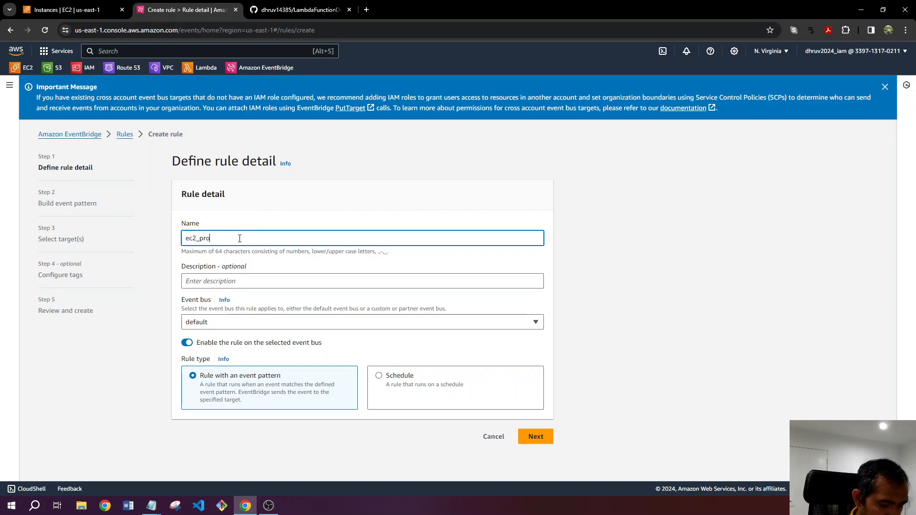
pyautogui.write('tect')
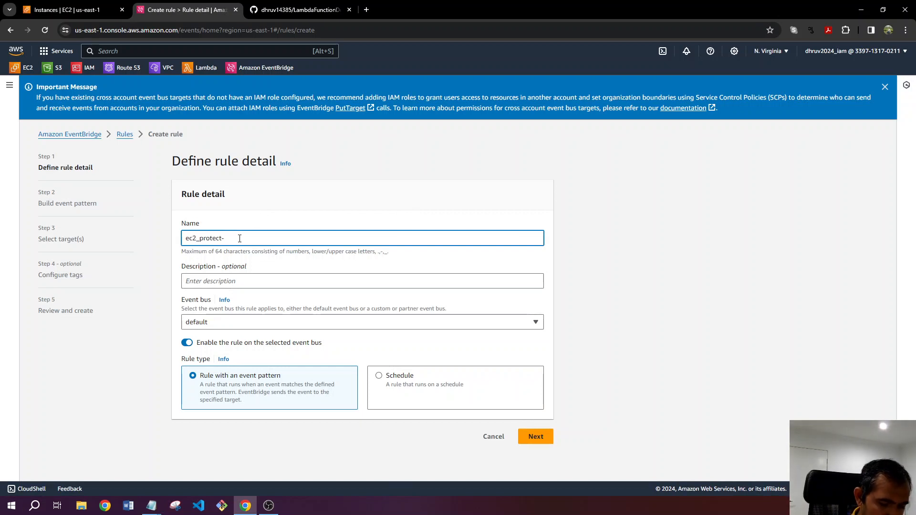
pyautogui.write('_rule')
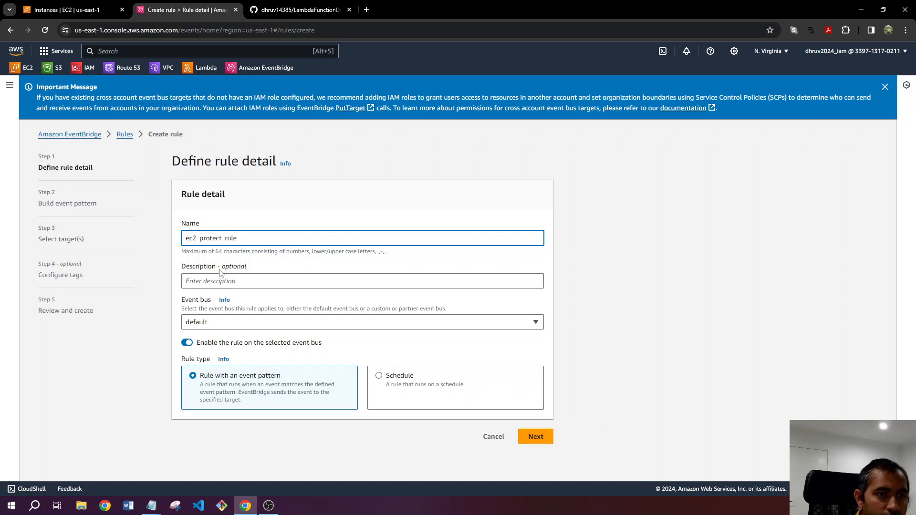
pyautogui.click(179, 313)
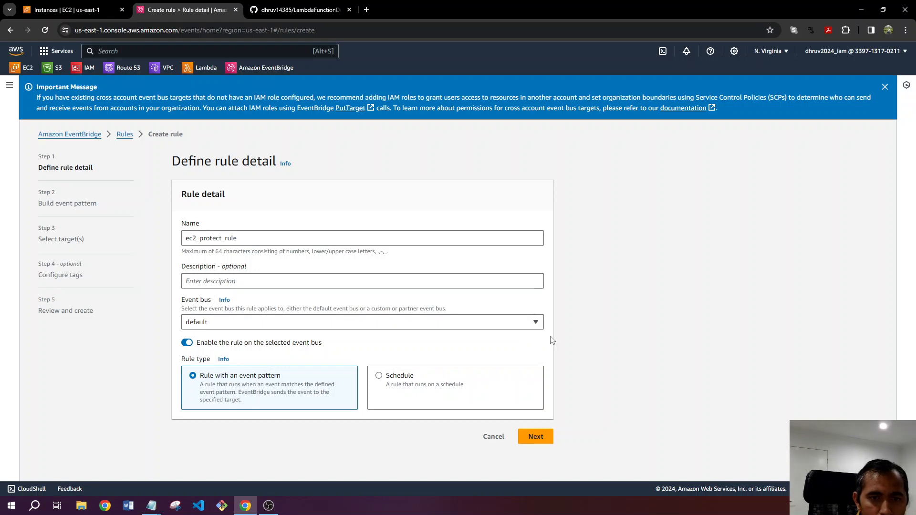
pyautogui.click(539, 440)
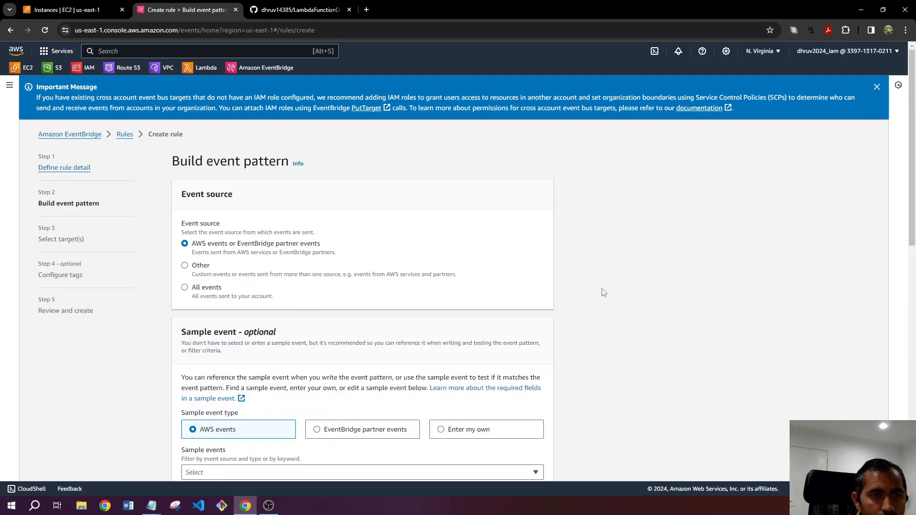
# Step: Search the AWS sample events for ec2 and choose EC2 Instance State-change Notification as the sample event
pyautogui.scroll(-2, 603, 292)
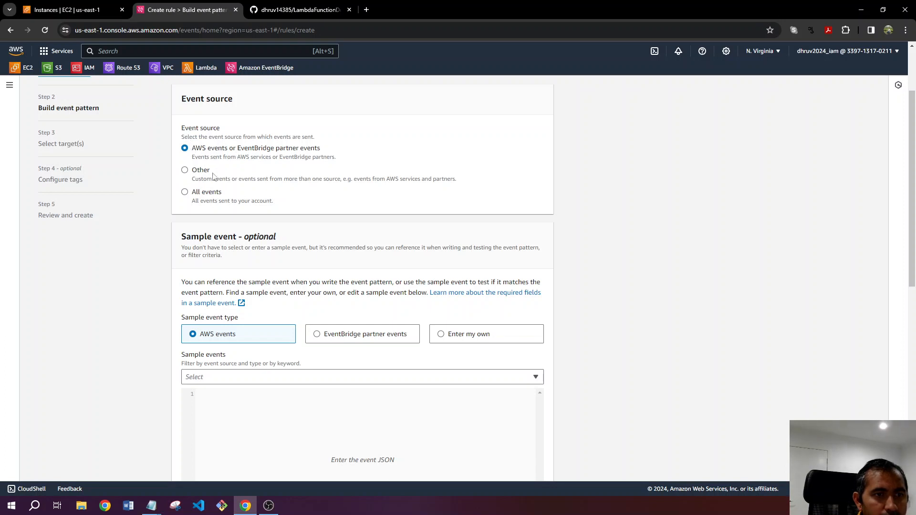
pyautogui.scroll(-2, 179, 288)
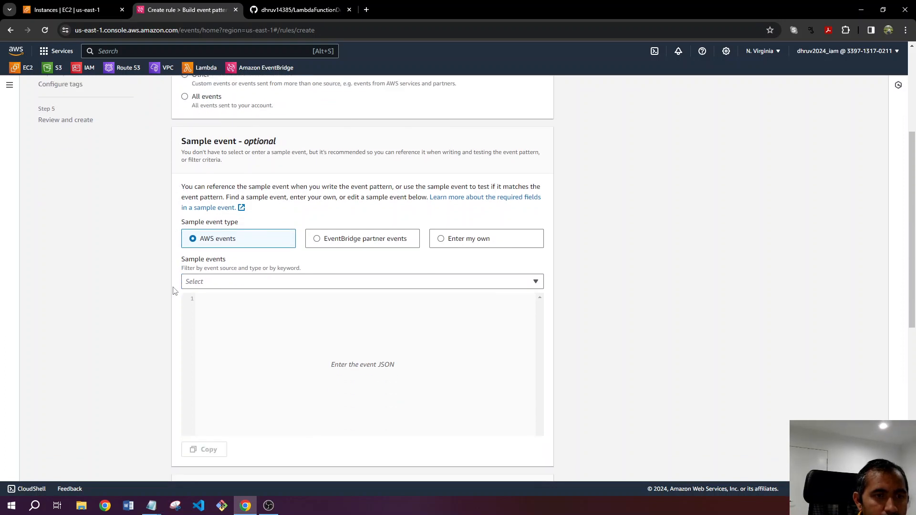
pyautogui.click(223, 282)
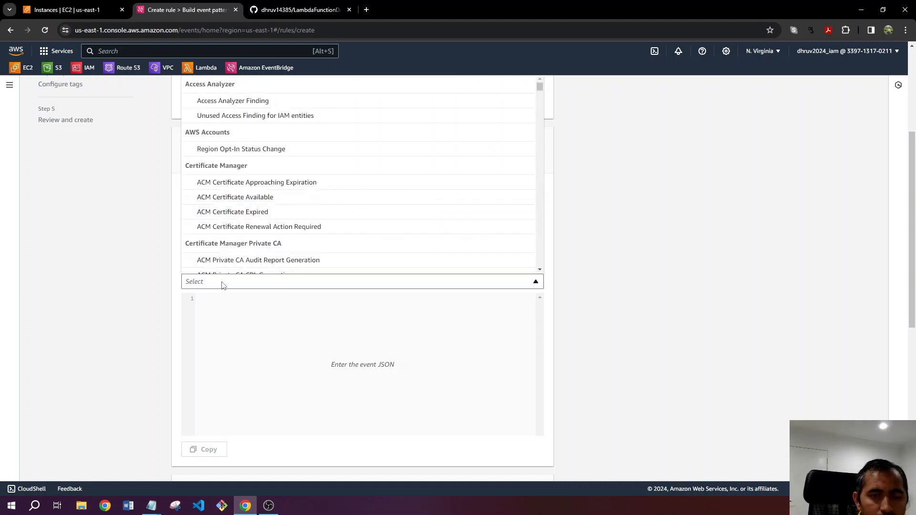
pyautogui.scroll(1, 227, 283)
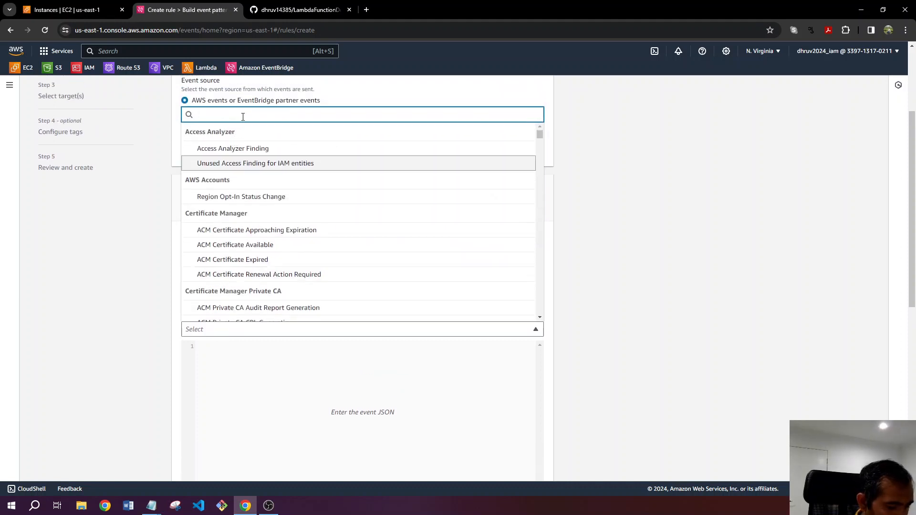
pyautogui.write('ec2')
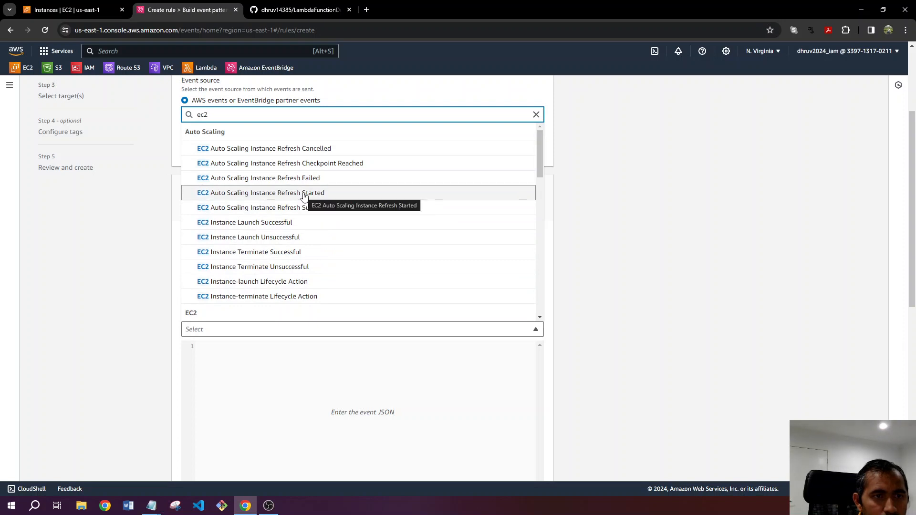
pyautogui.scroll(-1, 303, 266)
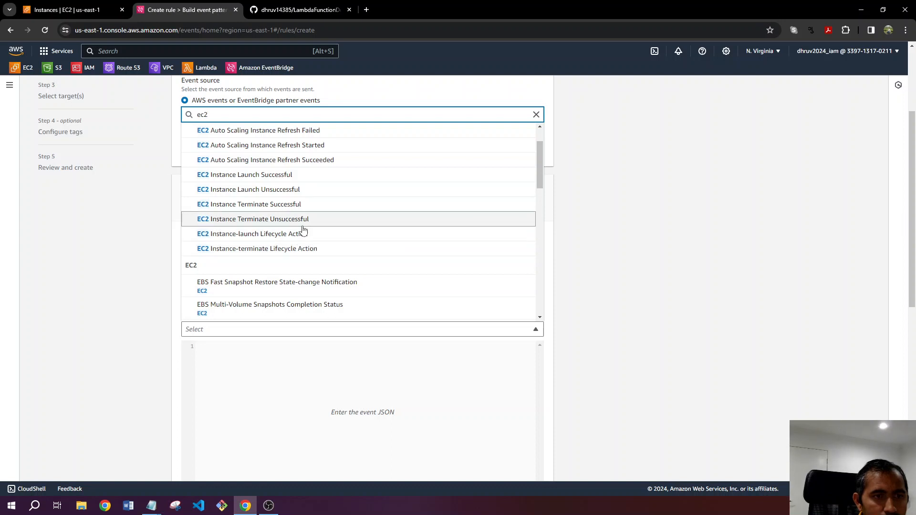
pyautogui.scroll(-3, 301, 244)
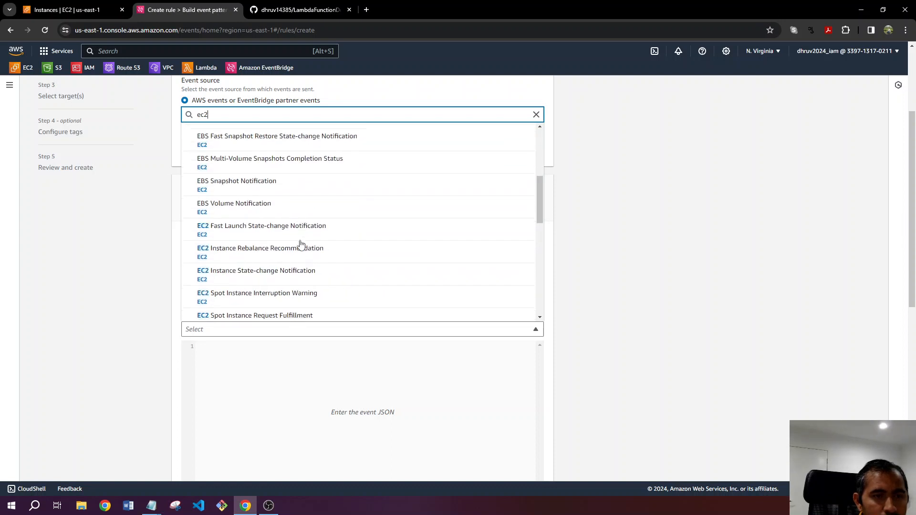
pyautogui.scroll(-2, 302, 245)
pyautogui.scroll(-5, 297, 228)
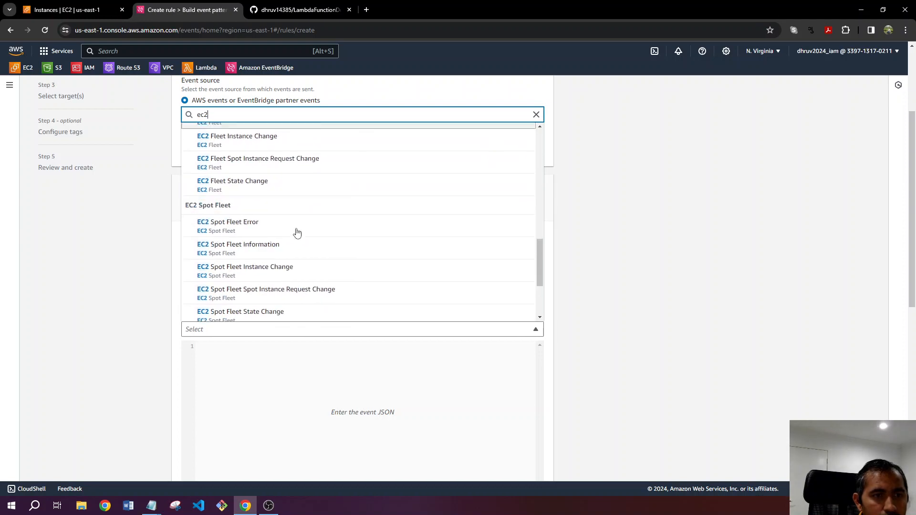
pyautogui.scroll(-3, 297, 234)
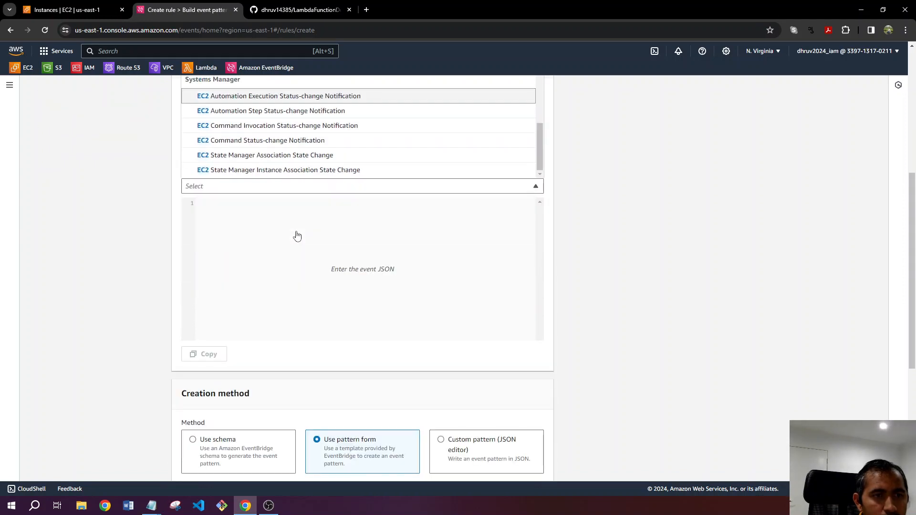
pyautogui.scroll(5, 297, 234)
pyautogui.scroll(5, 297, 268)
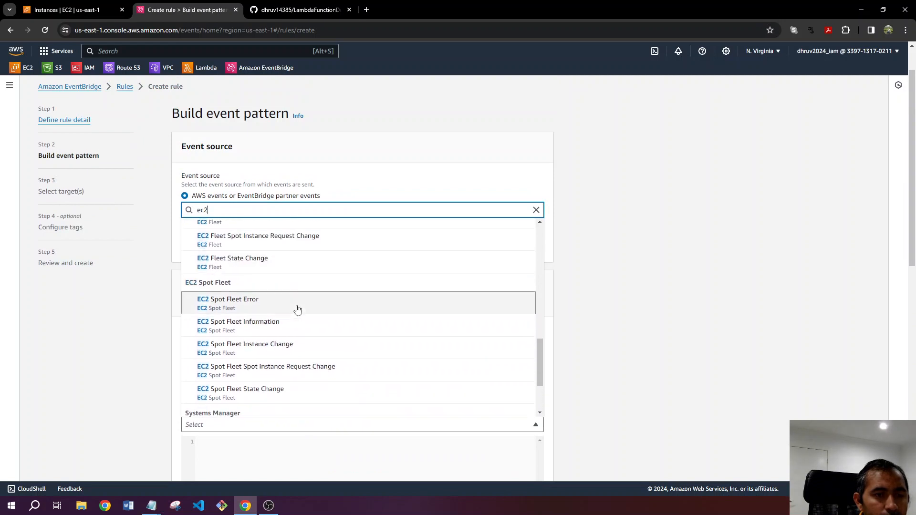
pyautogui.scroll(3, 284, 336)
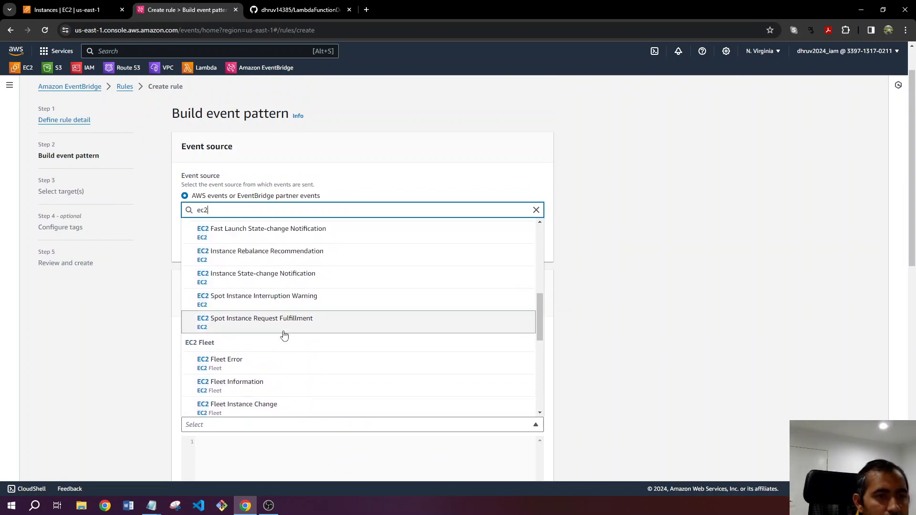
pyautogui.scroll(-1, 279, 348)
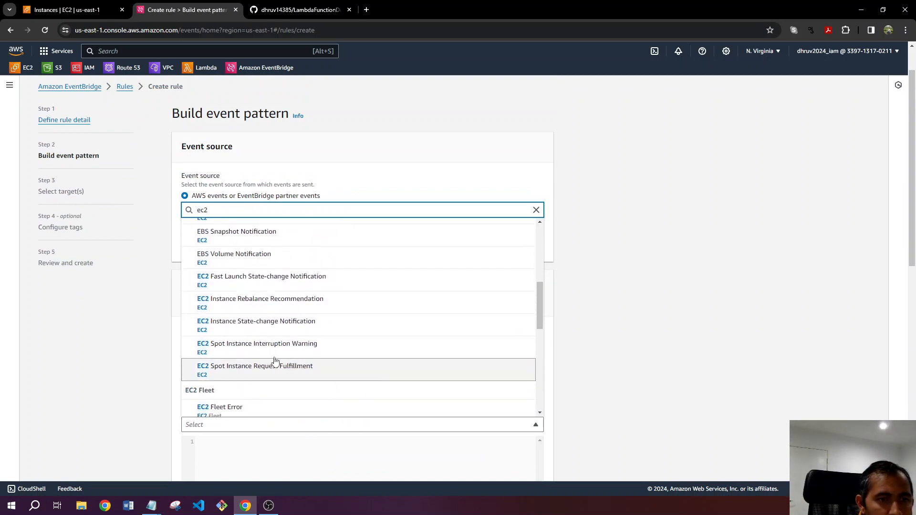
pyautogui.click(266, 327)
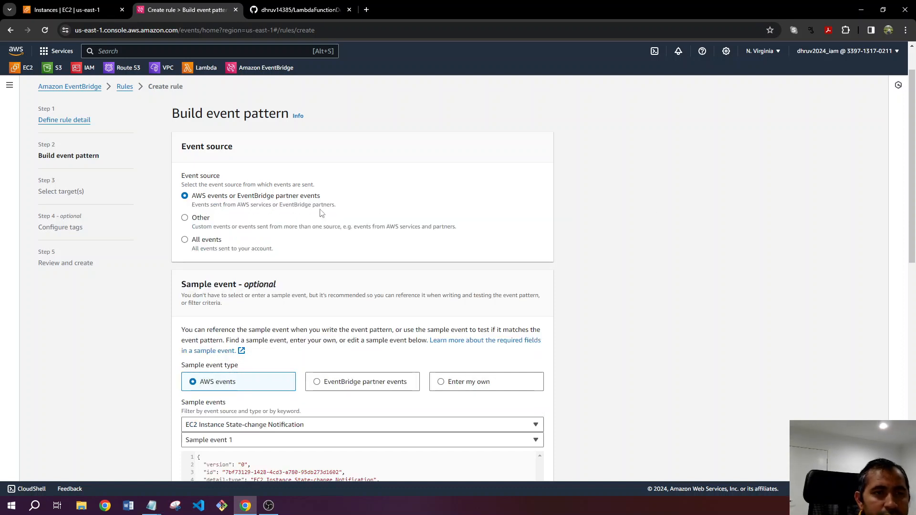
# Step: With the pattern form, set the event pattern's AWS service to EC2 and its event type to EC2 Instance State-change Notification
pyautogui.scroll(-3, 632, 234)
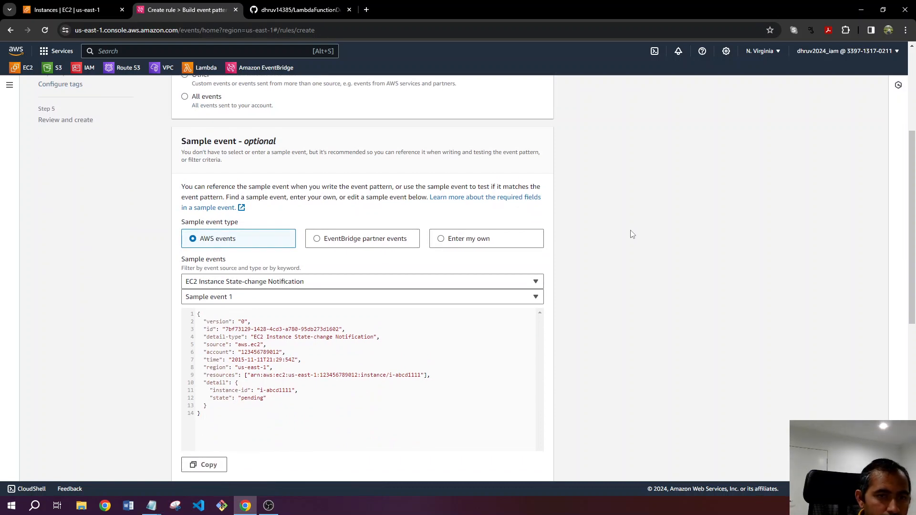
pyautogui.scroll(-1, 633, 233)
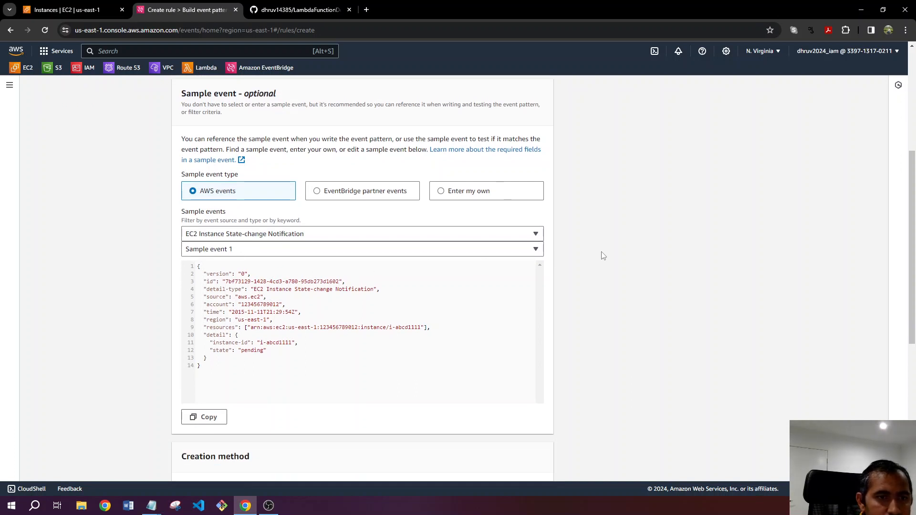
pyautogui.scroll(-1, 602, 256)
pyautogui.scroll(-1, 573, 256)
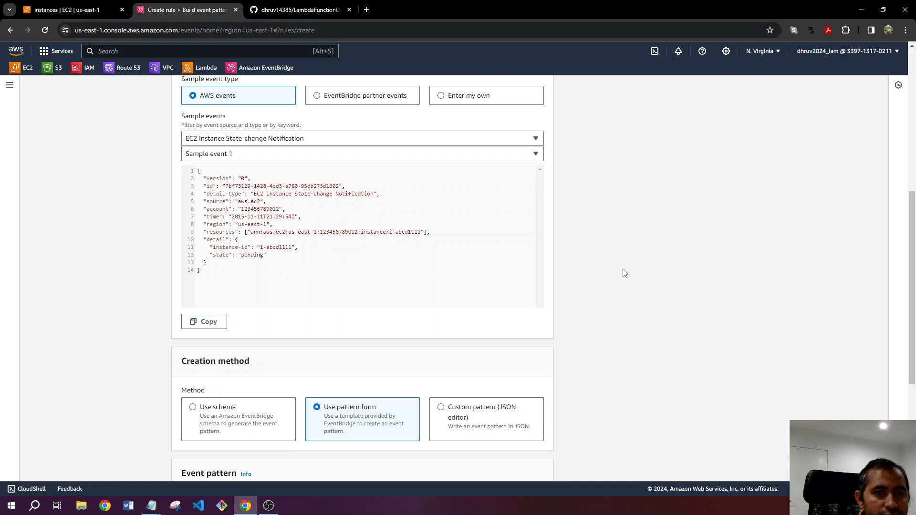
pyautogui.scroll(-4, 624, 268)
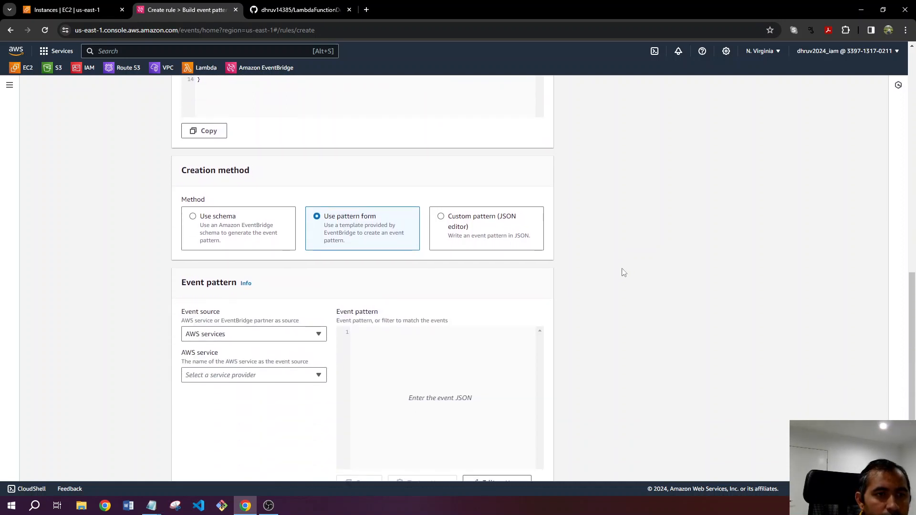
pyautogui.scroll(-1, 623, 273)
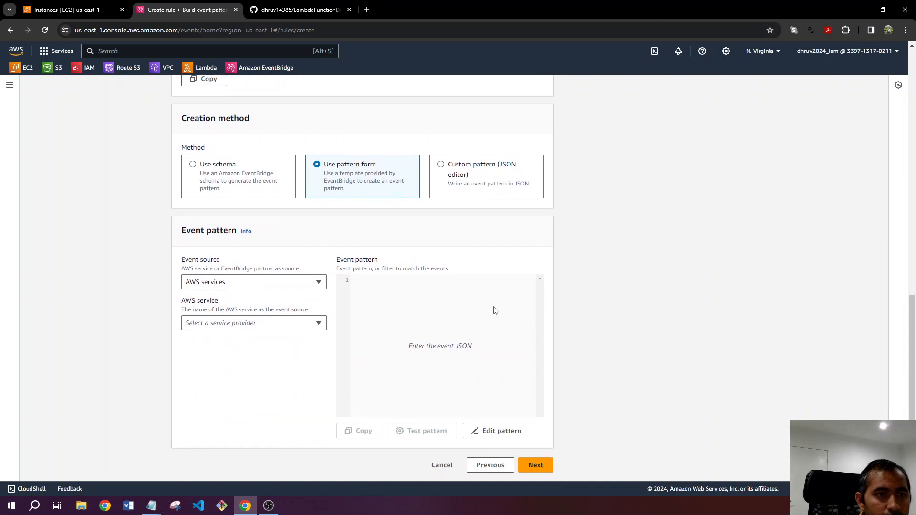
pyautogui.click(207, 324)
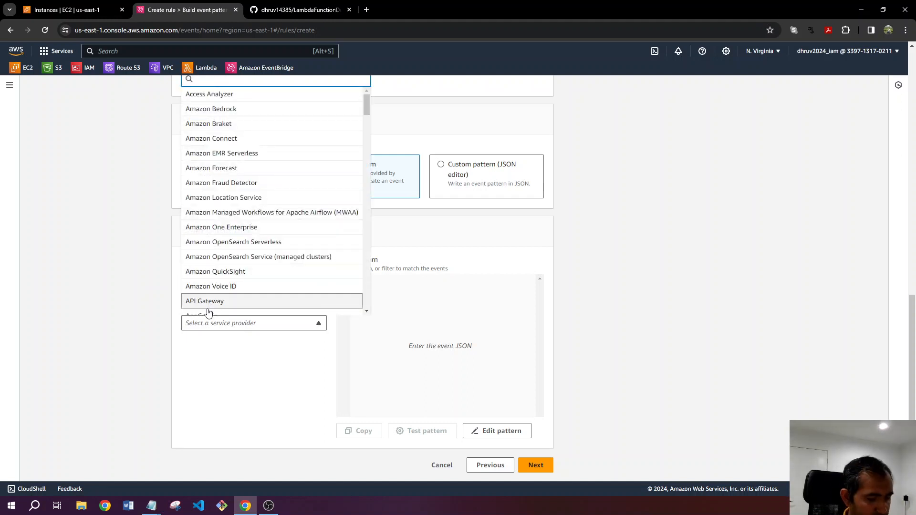
pyautogui.write('ec2')
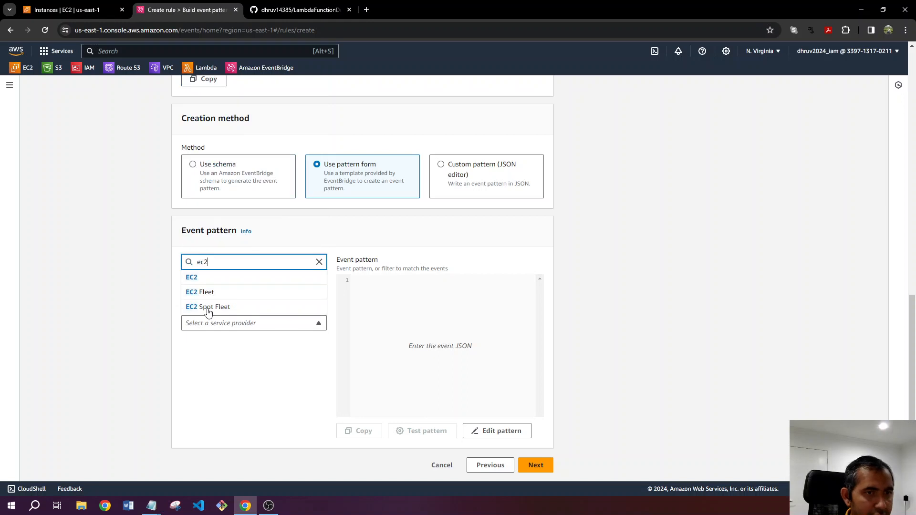
pyautogui.click(206, 282)
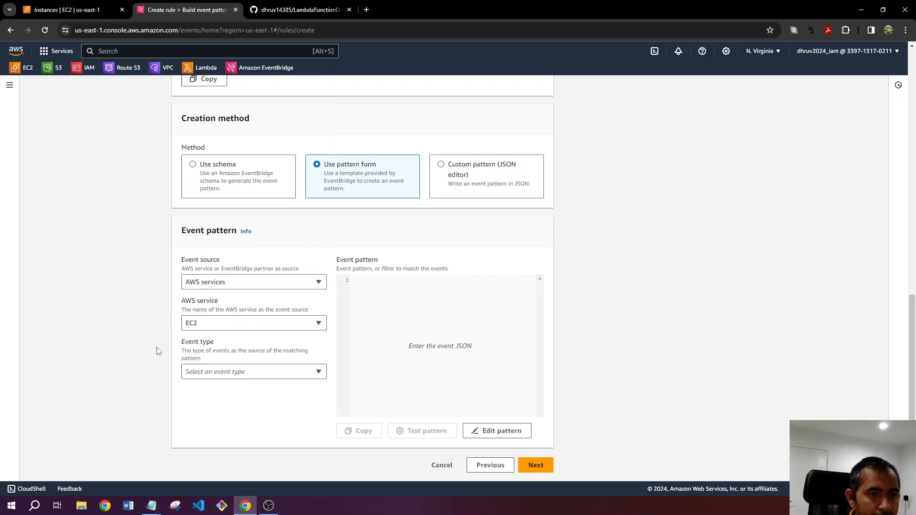
pyautogui.click(219, 377)
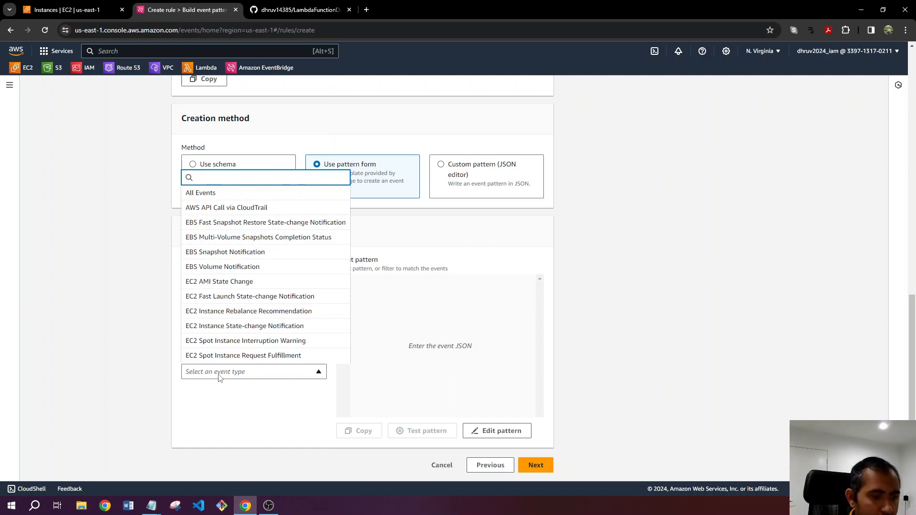
pyautogui.write('ec2')
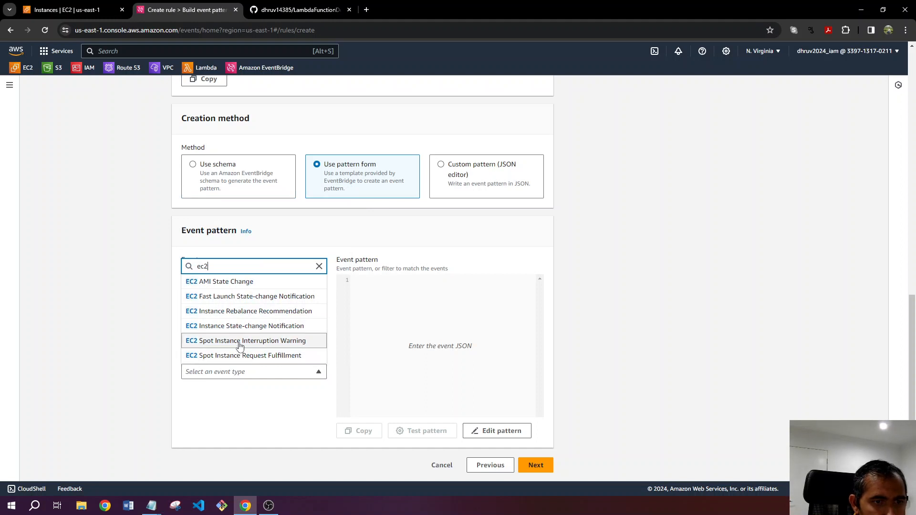
pyautogui.click(244, 327)
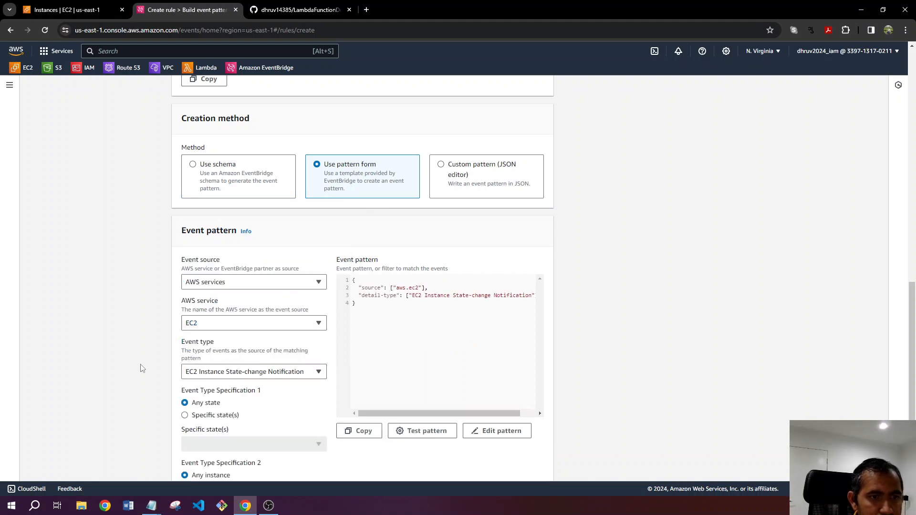
# Step: Limit the EC2 event pattern to specific states and select only stopped
pyautogui.scroll(-2, 147, 367)
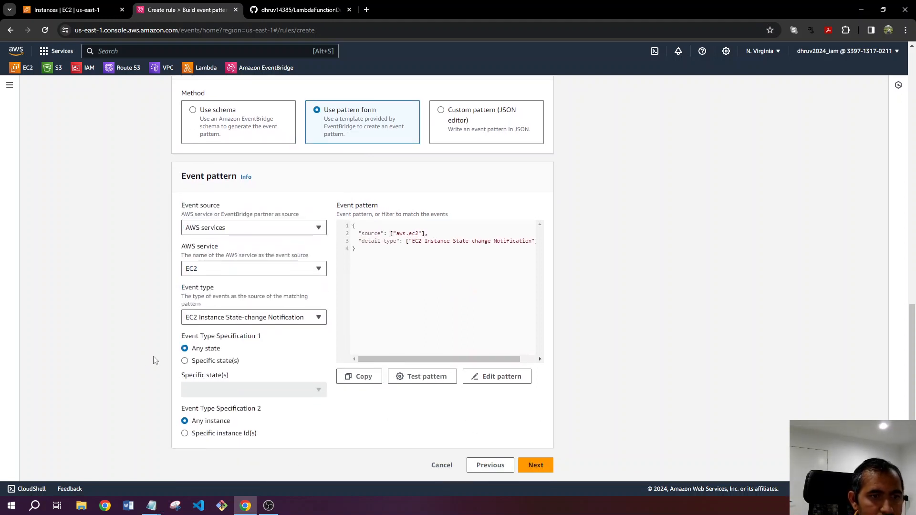
pyautogui.click(216, 361)
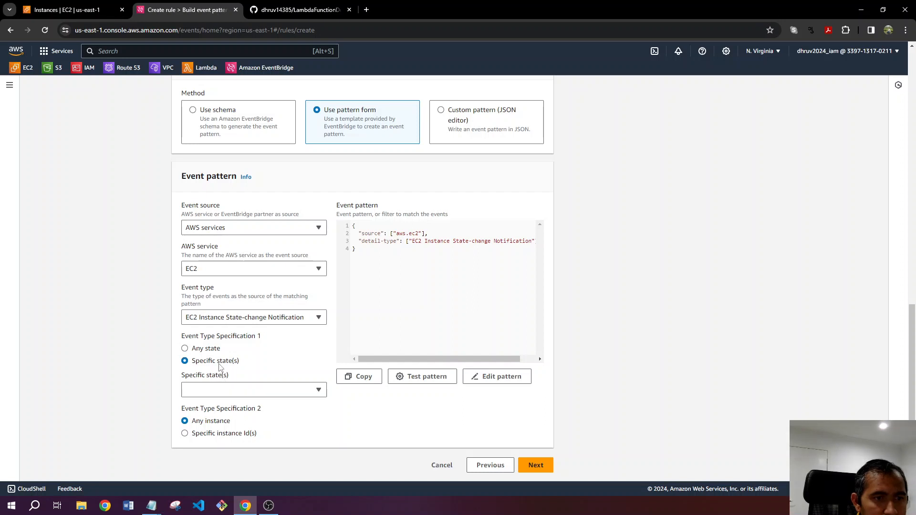
pyautogui.click(212, 395)
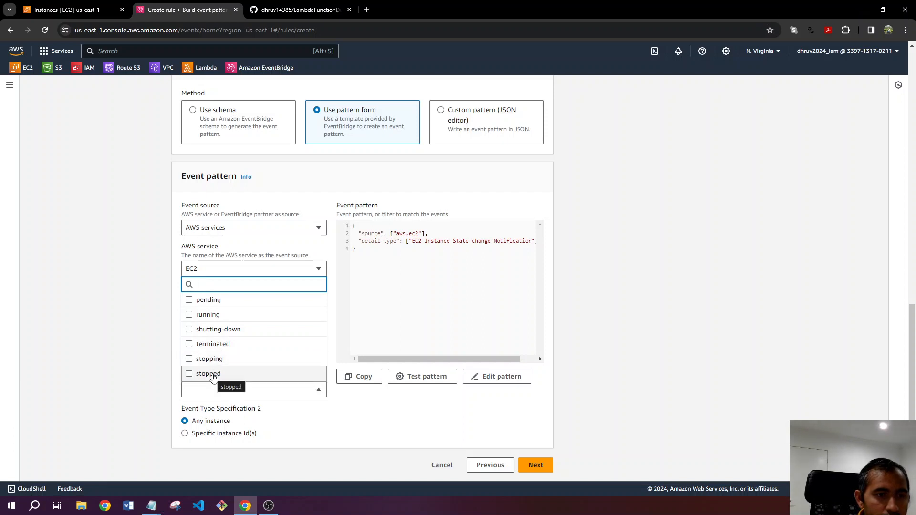
pyautogui.click(213, 376)
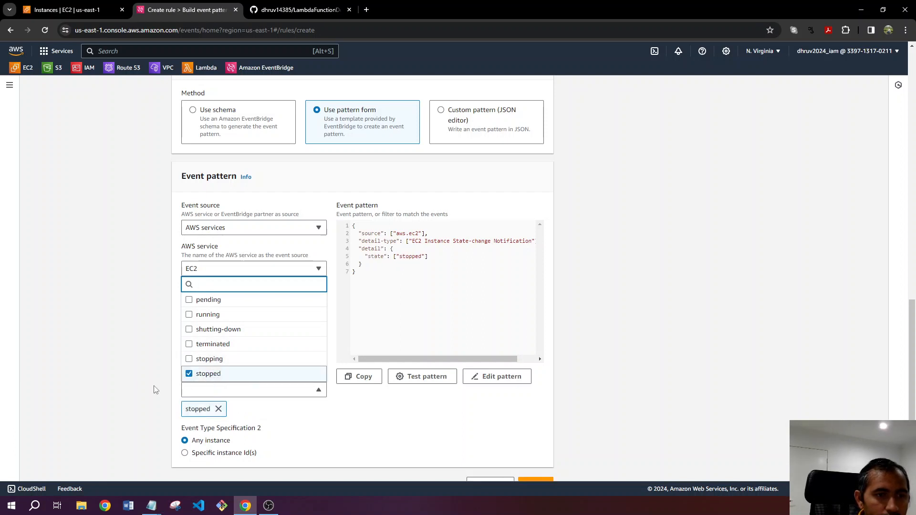
pyautogui.click(143, 388)
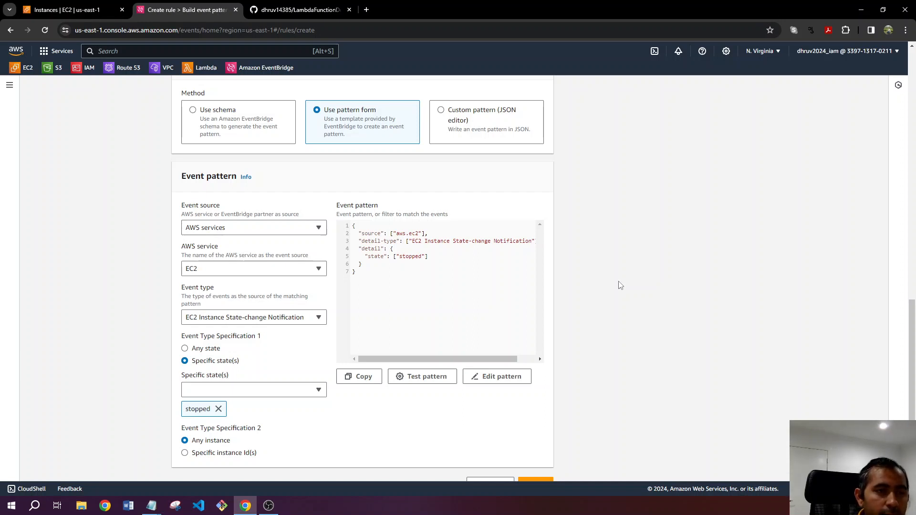
# Step: Switch the event pattern's instance specification from any instance to specific instance IDs
pyautogui.scroll(-1, 620, 285)
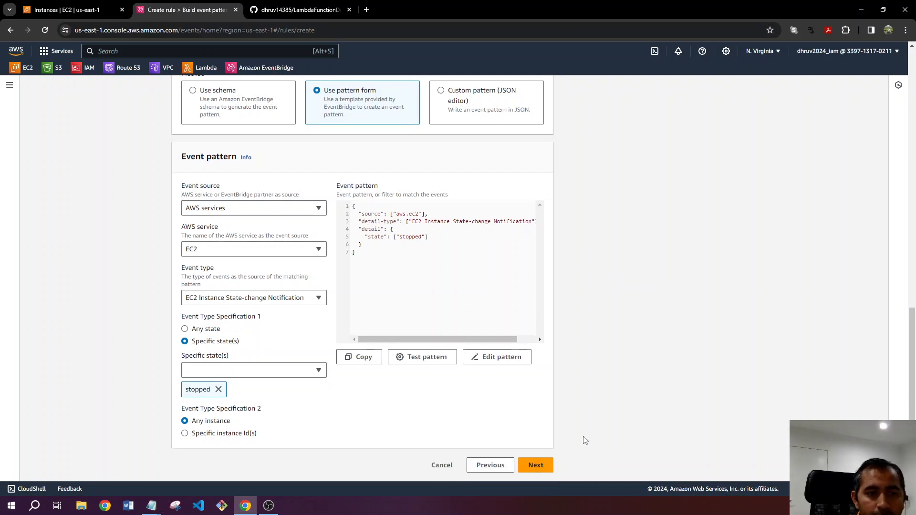
pyautogui.click(202, 436)
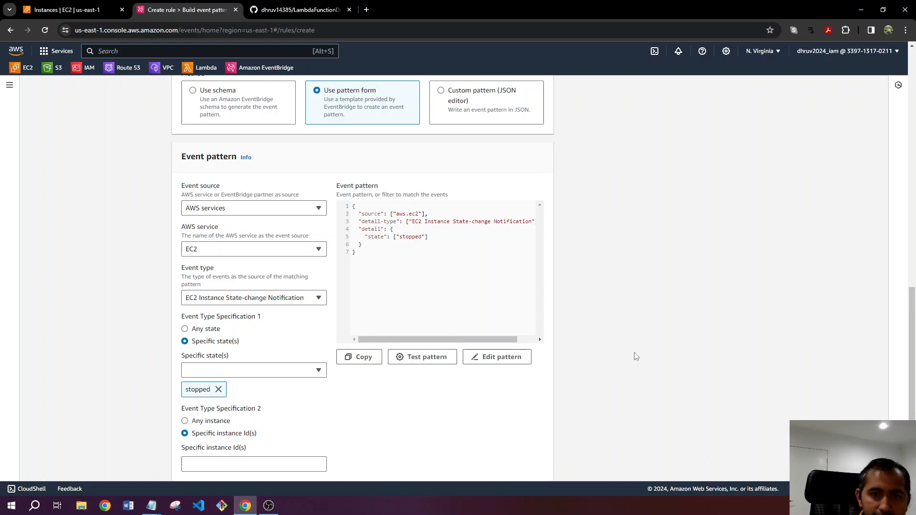
pyautogui.scroll(-2, 652, 334)
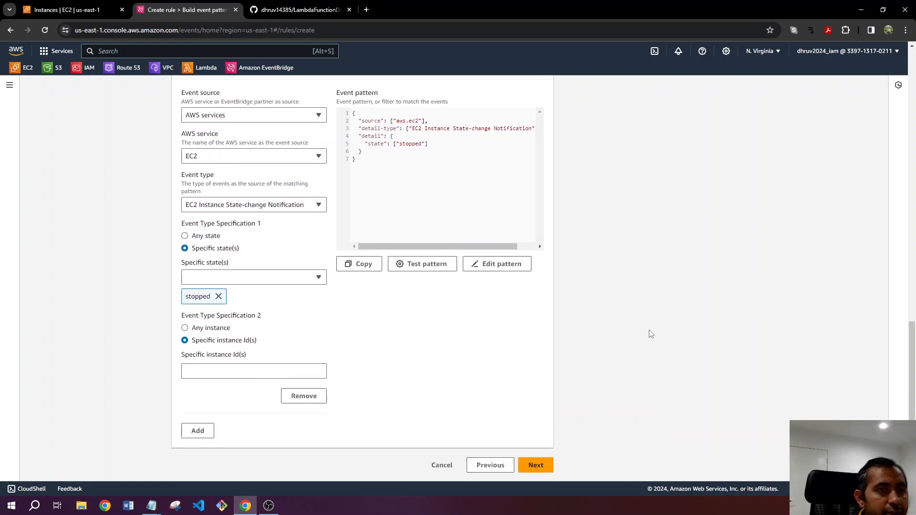
# Step: Switch to the EC2 instances list, refresh it, and start both stopped instances
pyautogui.click(79, 13)
pyautogui.click(364, 243)
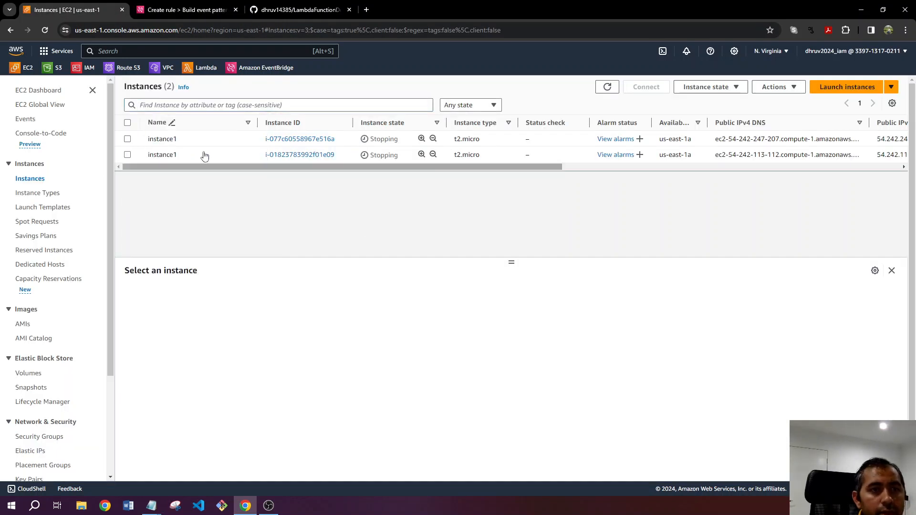
pyautogui.click(611, 90)
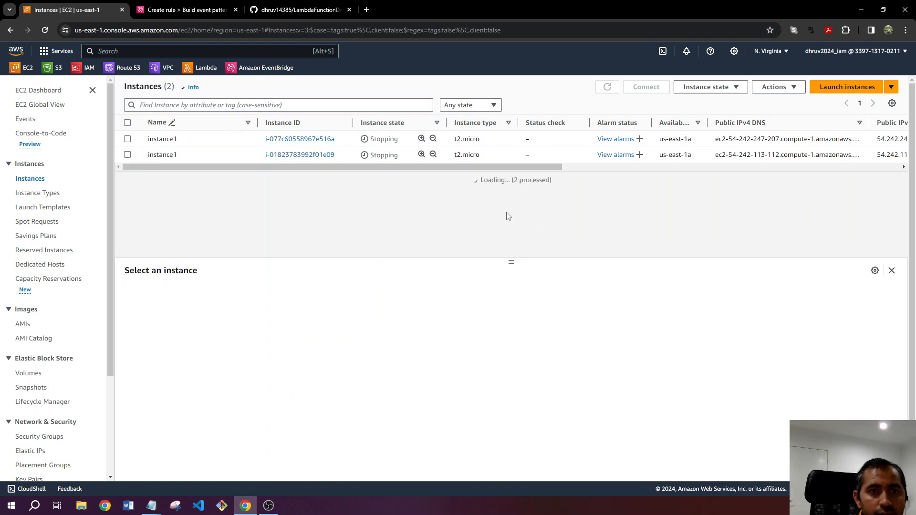
pyautogui.click(128, 139)
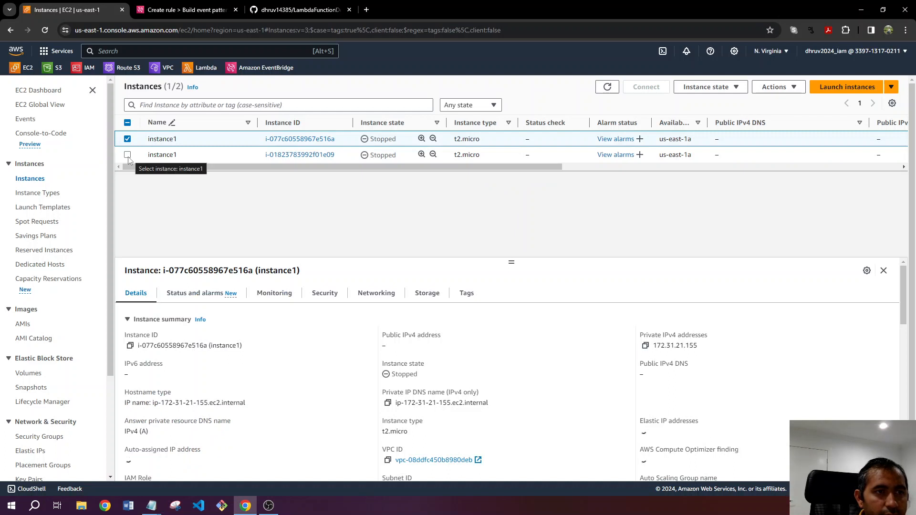
pyautogui.click(127, 155)
pyautogui.click(730, 86)
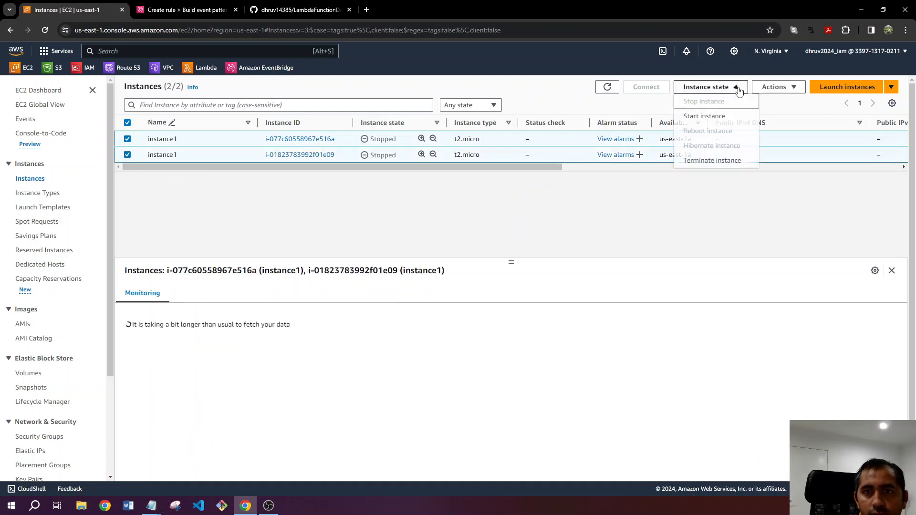
pyautogui.click(723, 117)
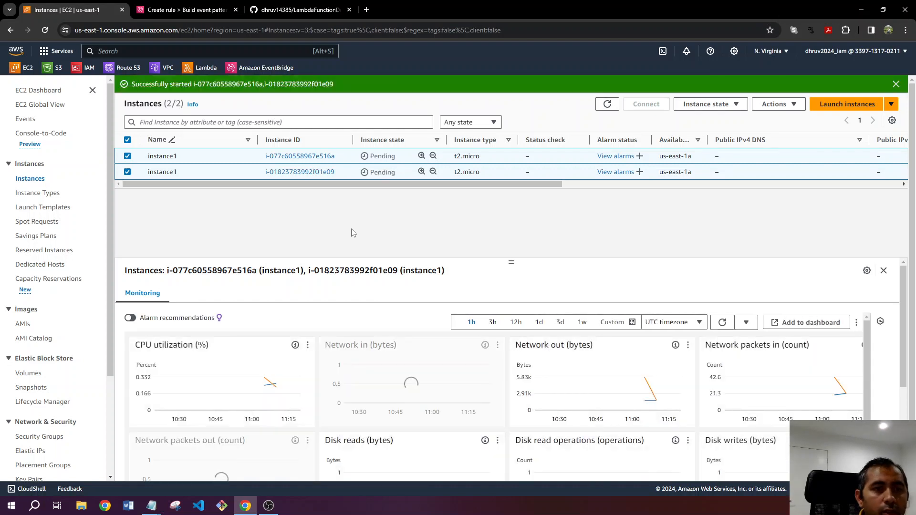
# Step: Clear the instance selection and rename the second listed instance as instance2
pyautogui.click(127, 171)
pyautogui.click(127, 156)
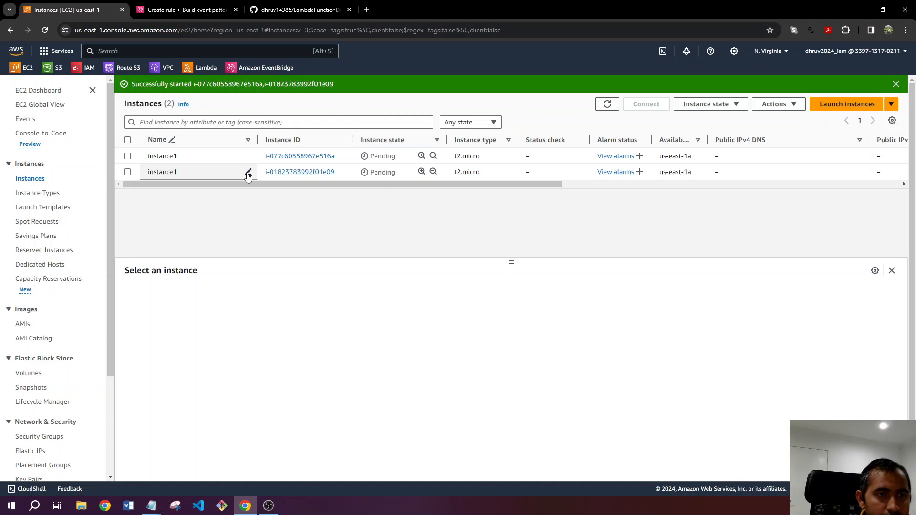
pyautogui.click(248, 173)
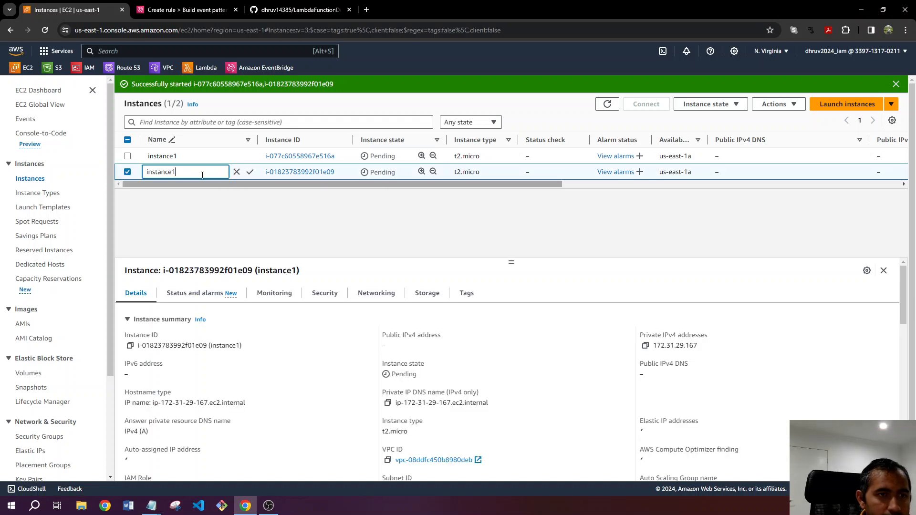
pyautogui.press('BackSpace')
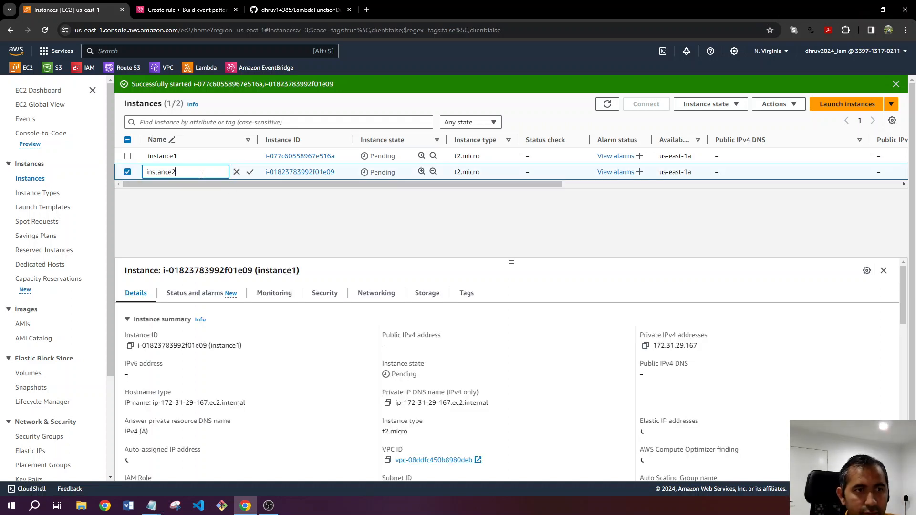
pyautogui.write('2')
pyautogui.press('Return')
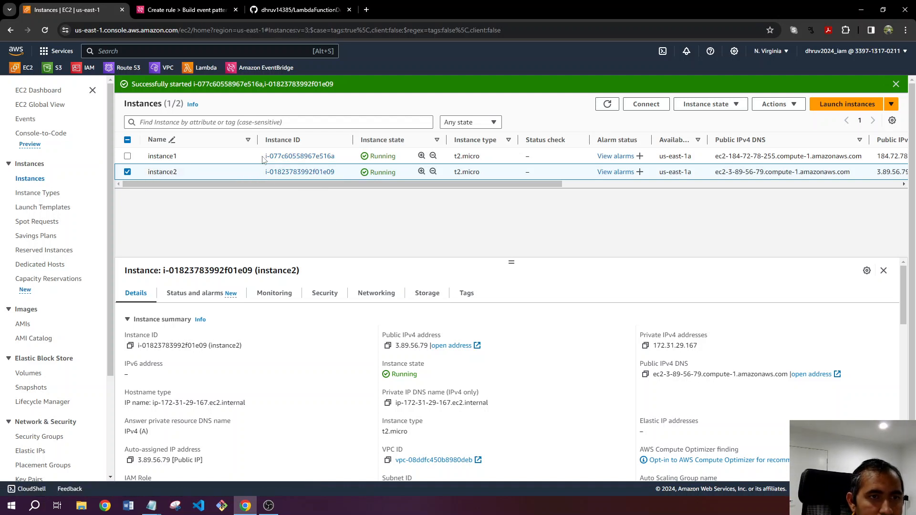
# Step: Copy instance1's ID, i-077c60558967e516a, from the EC2 list into the specific instance ID of the EventBridge event pattern
pyautogui.moveTo(262, 159); pyautogui.dragTo(336, 160)
pyautogui.hotkey('ctrl', 'c')
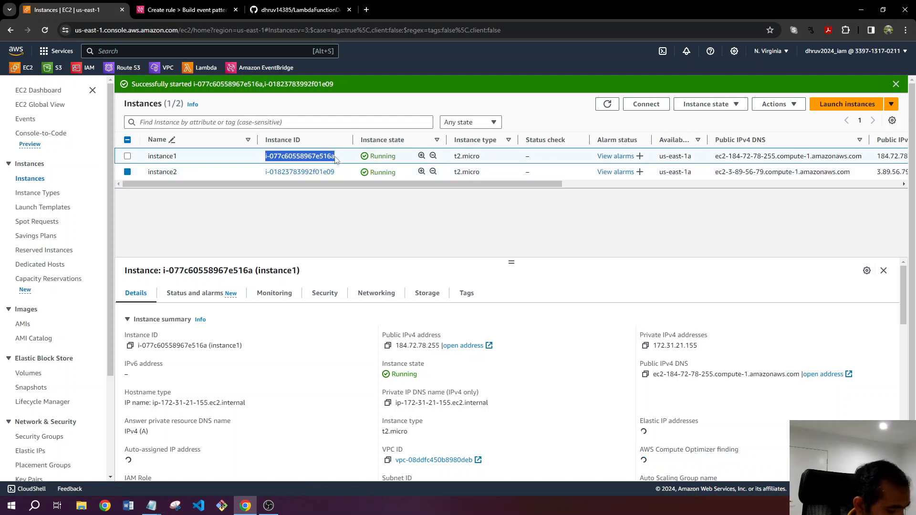
pyautogui.click(203, 12)
pyautogui.click(204, 376)
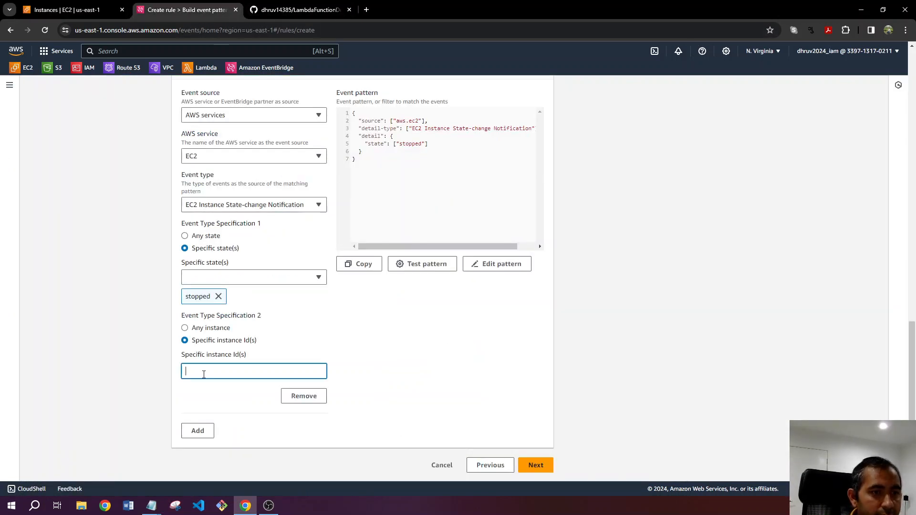
pyautogui.hotkey('ctrl', 'v')
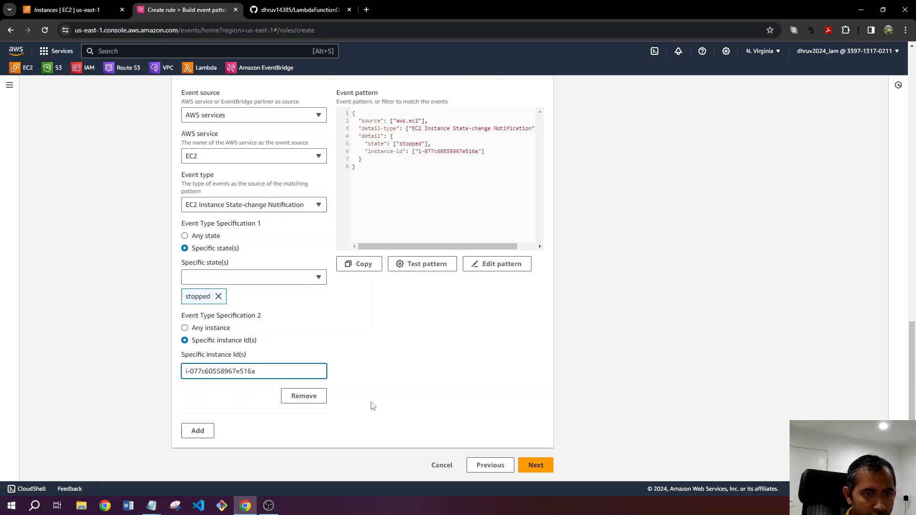
pyautogui.click(387, 415)
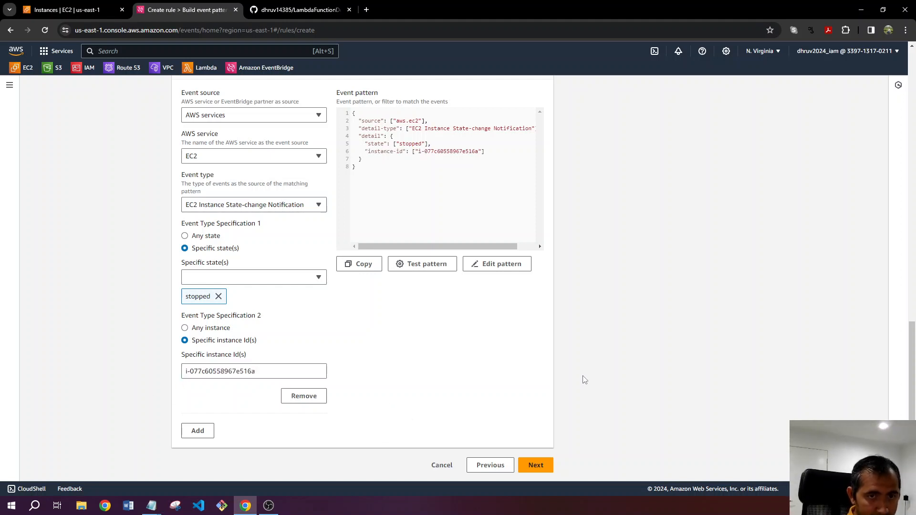
# Step: Advance the EventBridge rule to target selection, set its AWS service target to Lambda function, and check the available functions
pyautogui.click(536, 465)
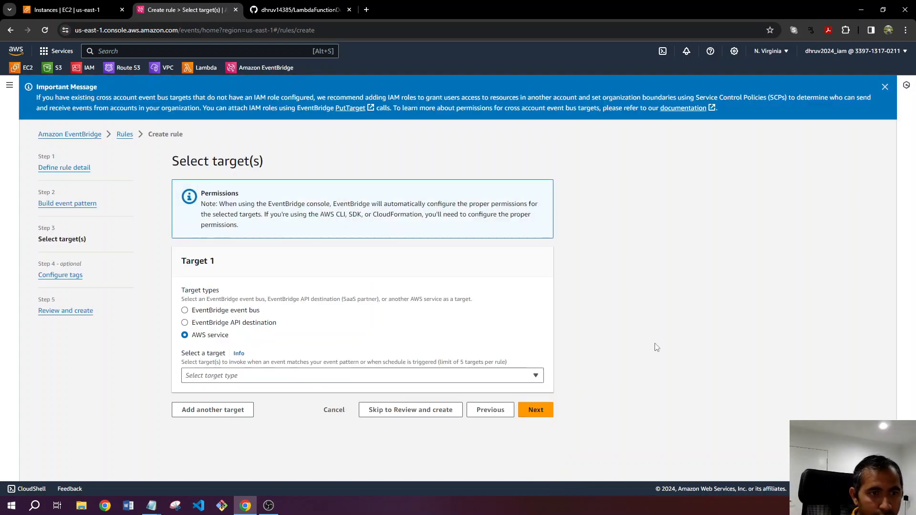
pyautogui.click(306, 380)
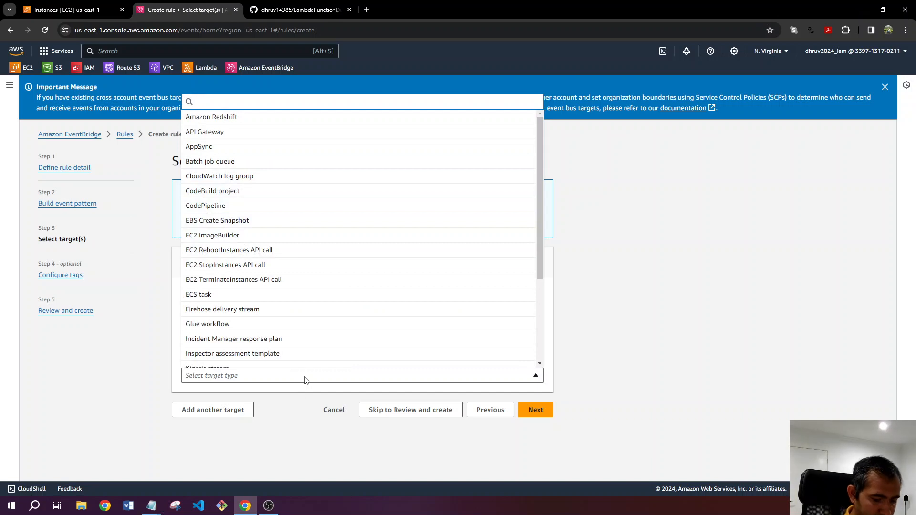
pyautogui.write('lamb')
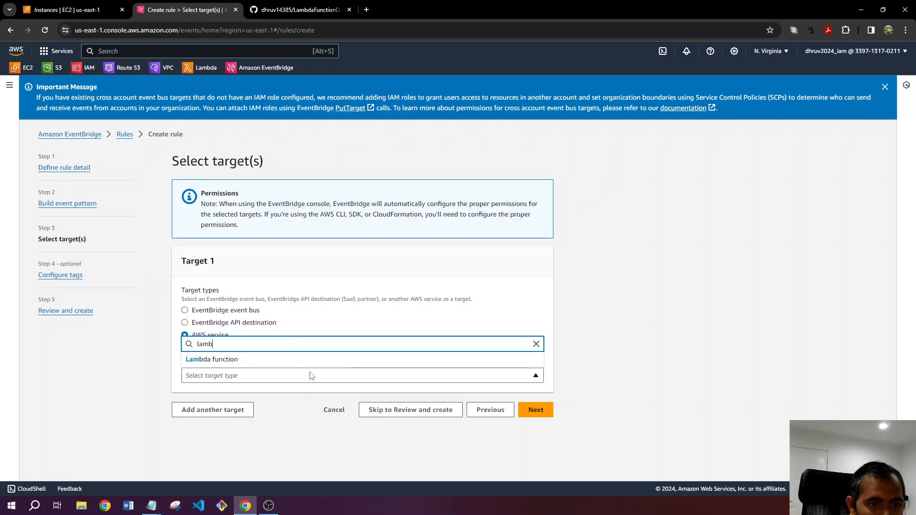
pyautogui.click(322, 363)
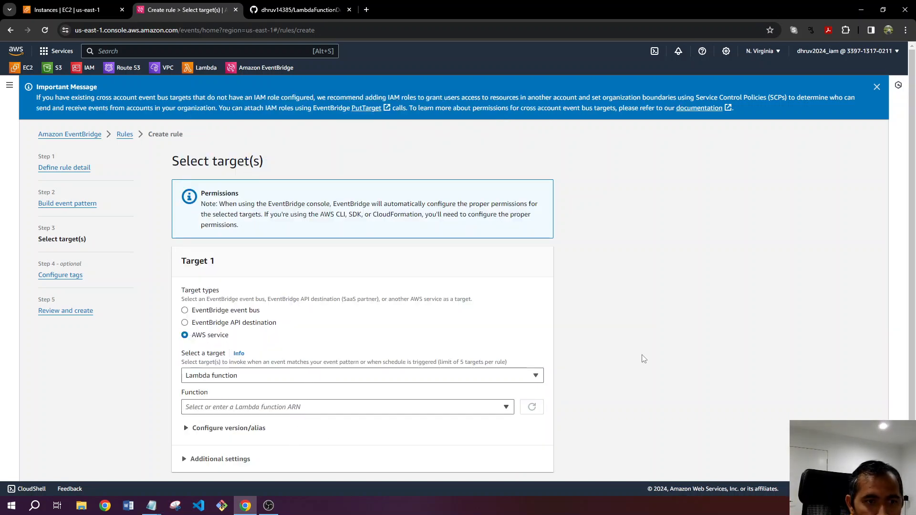
pyautogui.scroll(-1, 643, 359)
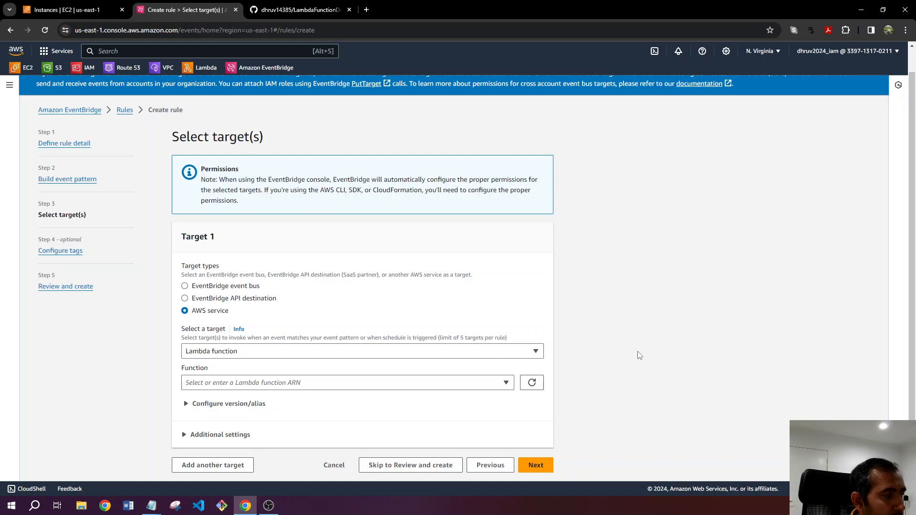
pyautogui.click(489, 385)
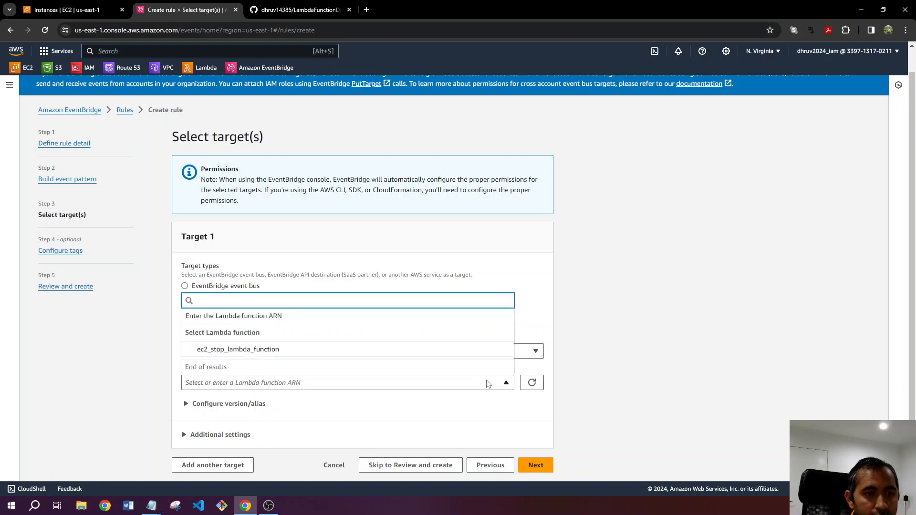
pyautogui.click(617, 372)
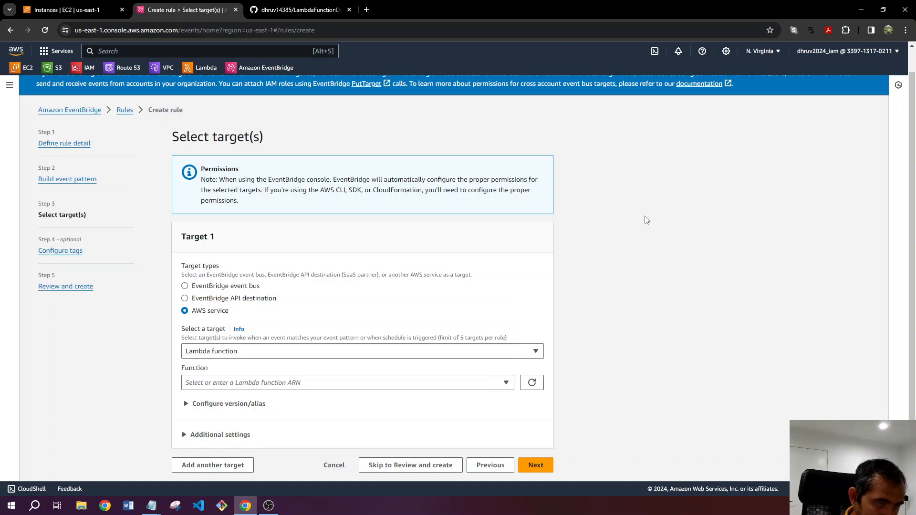
# Step: Open the Lambda console in a separate browser tab and start creating a new function
pyautogui.rightClick(204, 70)
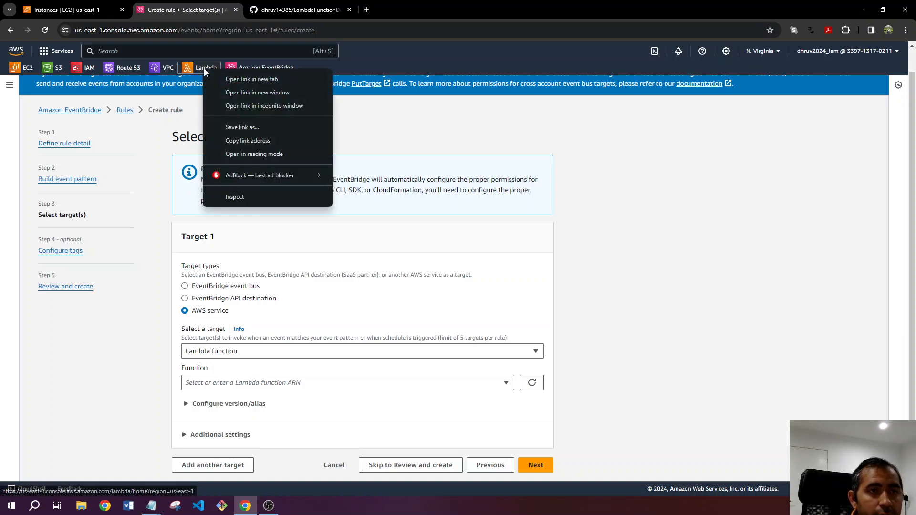
pyautogui.click(213, 77)
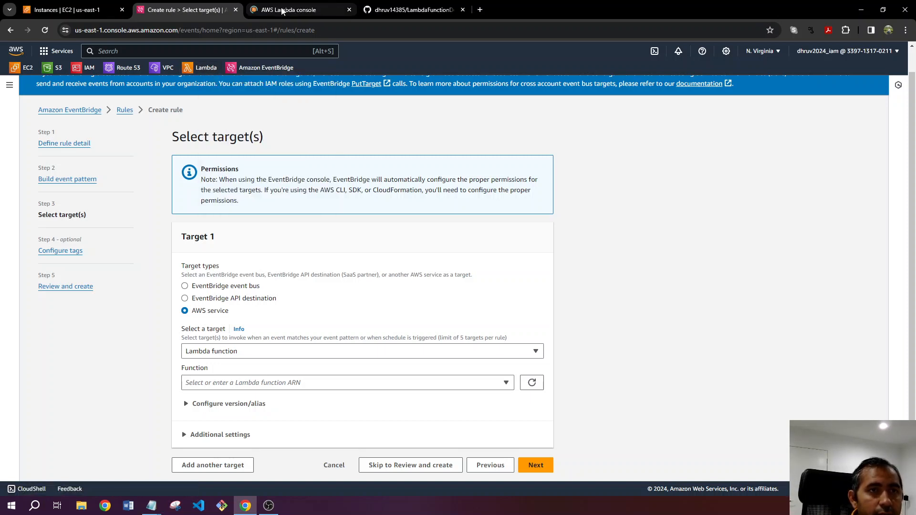
pyautogui.click(274, 7)
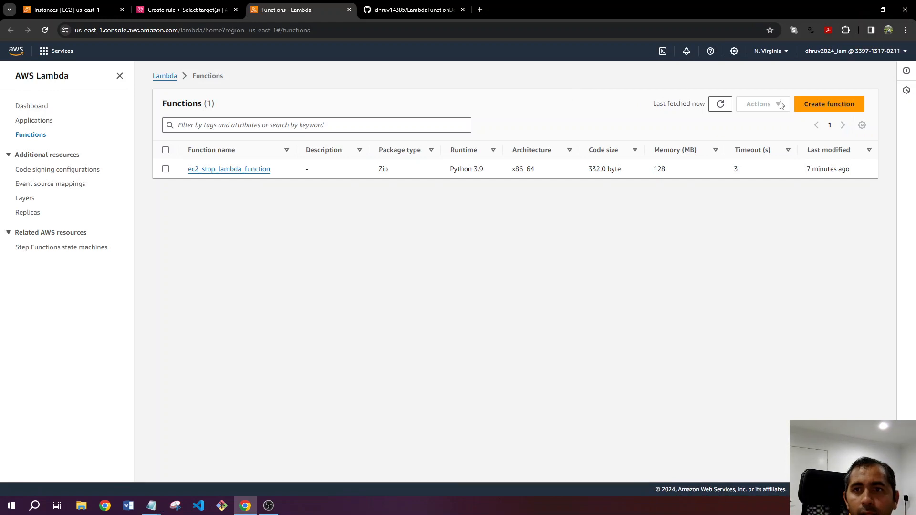
pyautogui.click(827, 106)
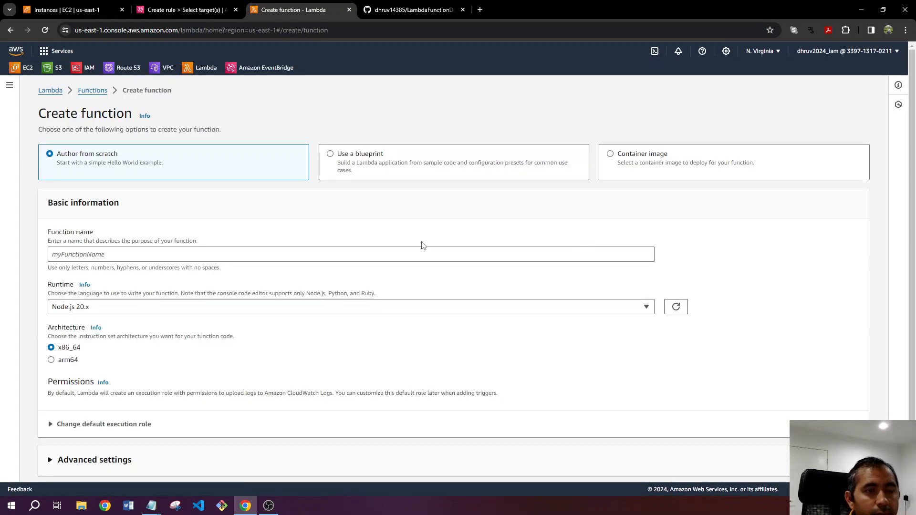
# Step: Name the new function ec2_protect_lambda and set its runtime to Python 3.9
pyautogui.click(70, 254)
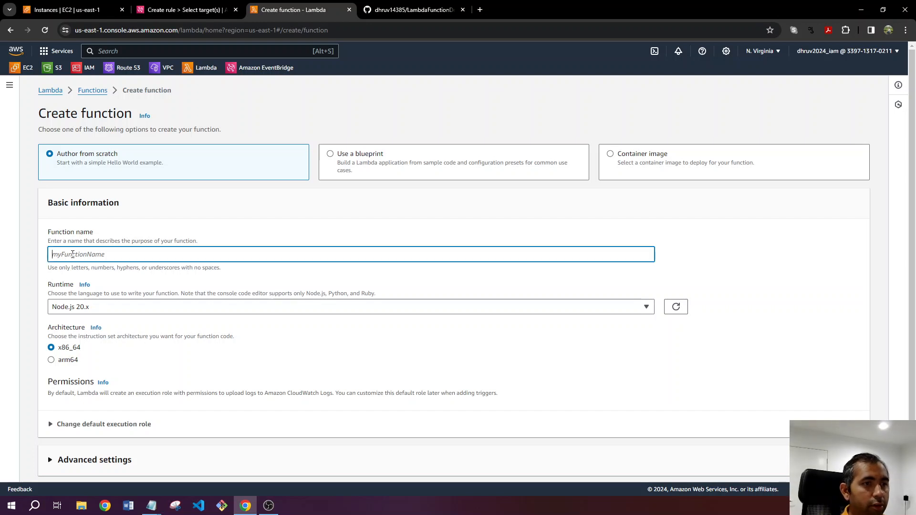
pyautogui.write('ec2_prote')
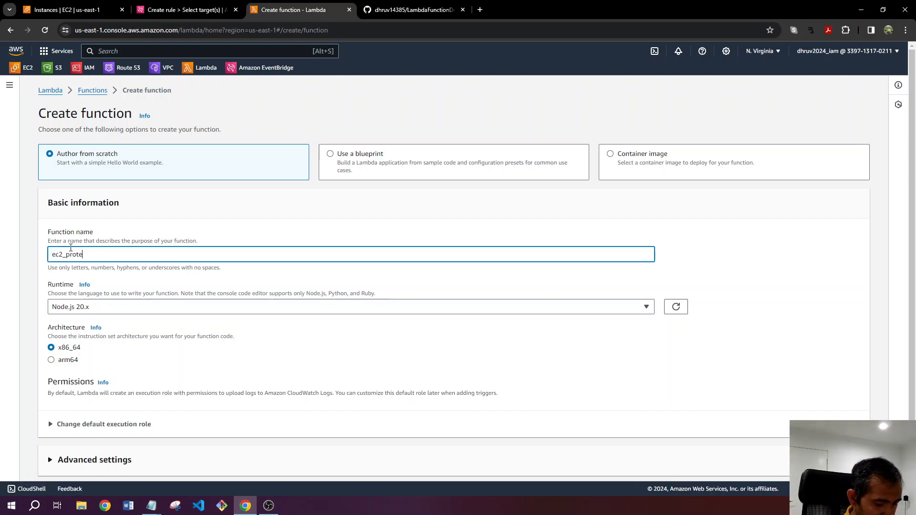
pyautogui.write('ct_lam')
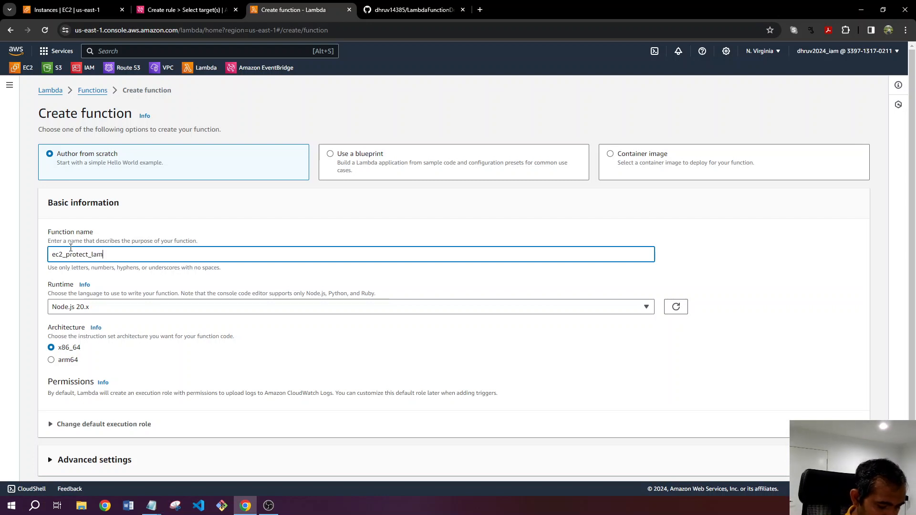
pyautogui.write('bda')
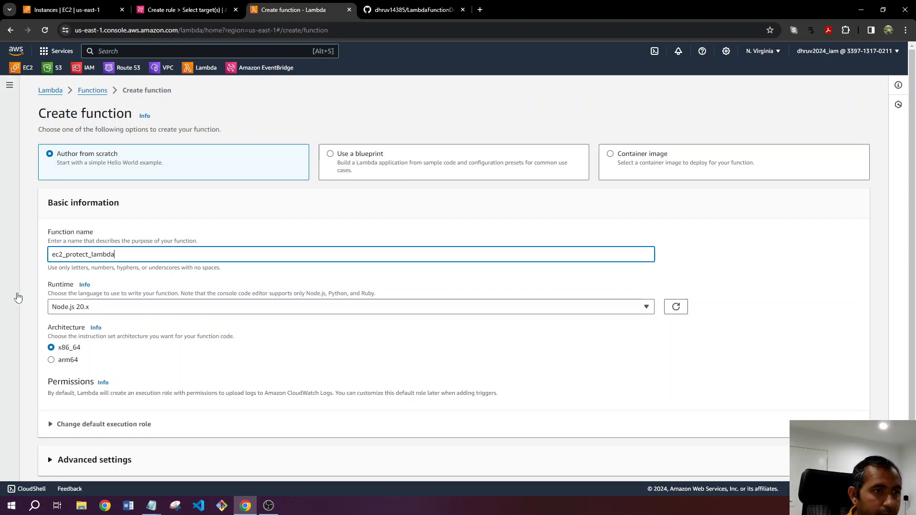
pyautogui.click(34, 297)
pyautogui.click(65, 309)
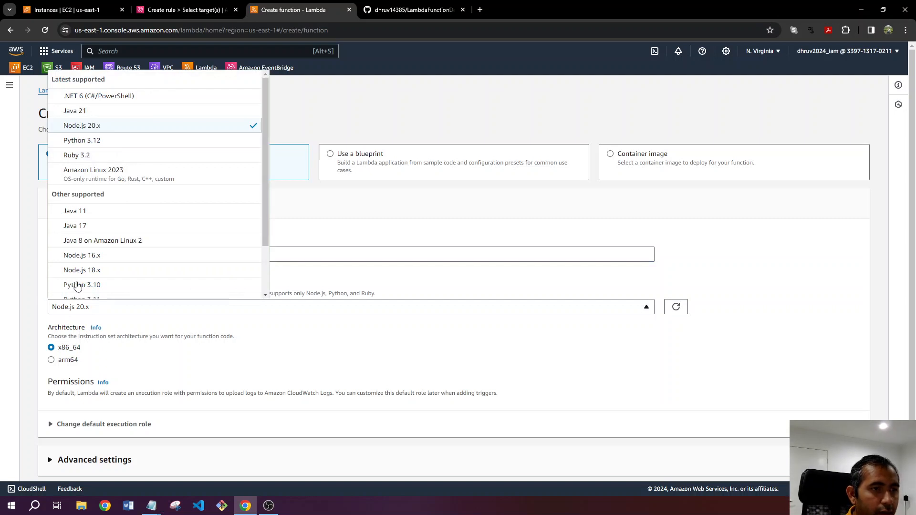
pyautogui.scroll(-1, 107, 258)
pyautogui.scroll(-1, 111, 246)
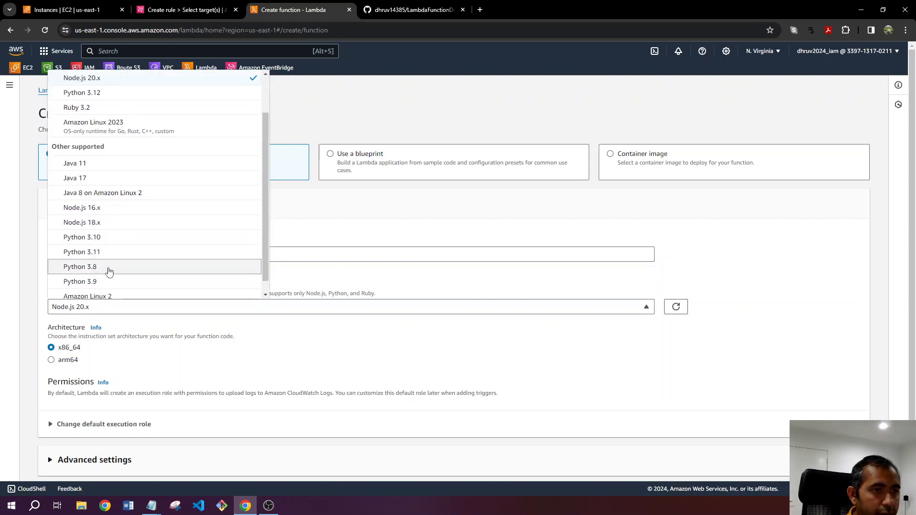
pyautogui.click(106, 282)
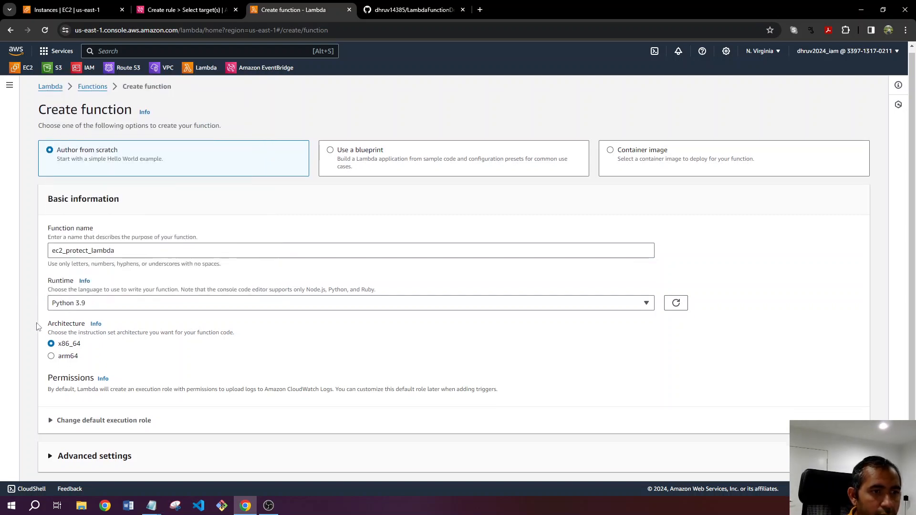
# Step: Assign the existing lambda_role as the execution role and create the function
pyautogui.scroll(-1, 33, 334)
pyautogui.click(52, 398)
pyautogui.scroll(-3, 52, 400)
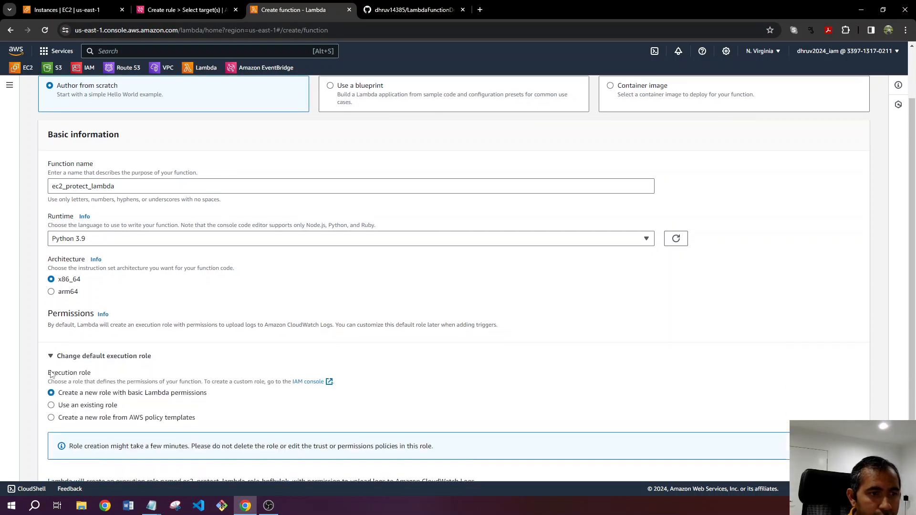
pyautogui.click(57, 337)
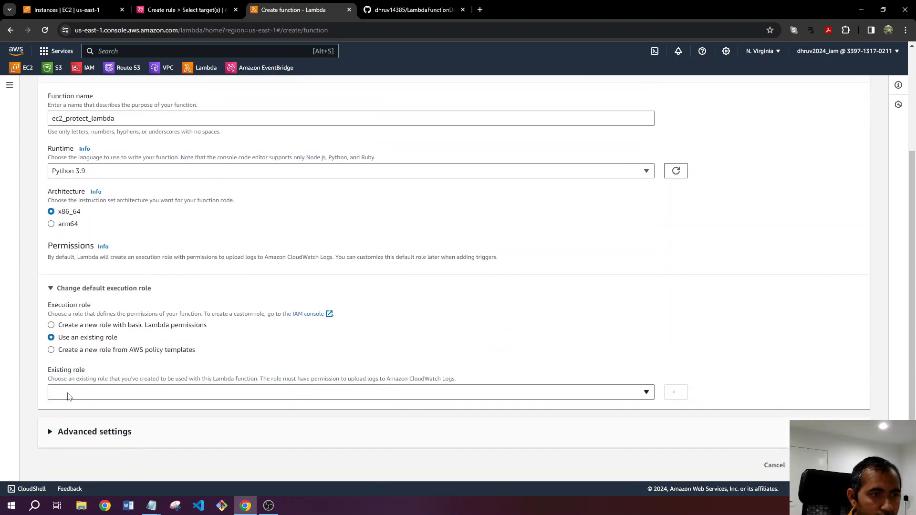
pyautogui.click(79, 398)
pyautogui.click(72, 423)
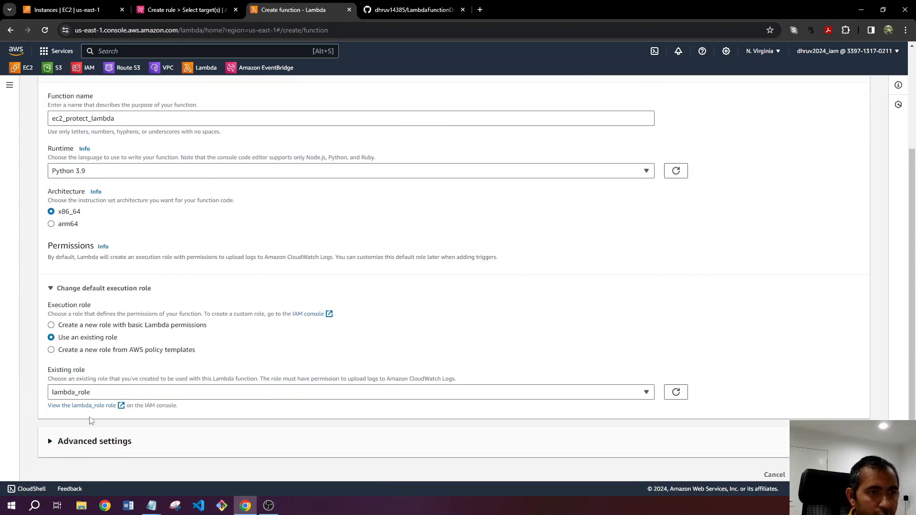
pyautogui.click(806, 475)
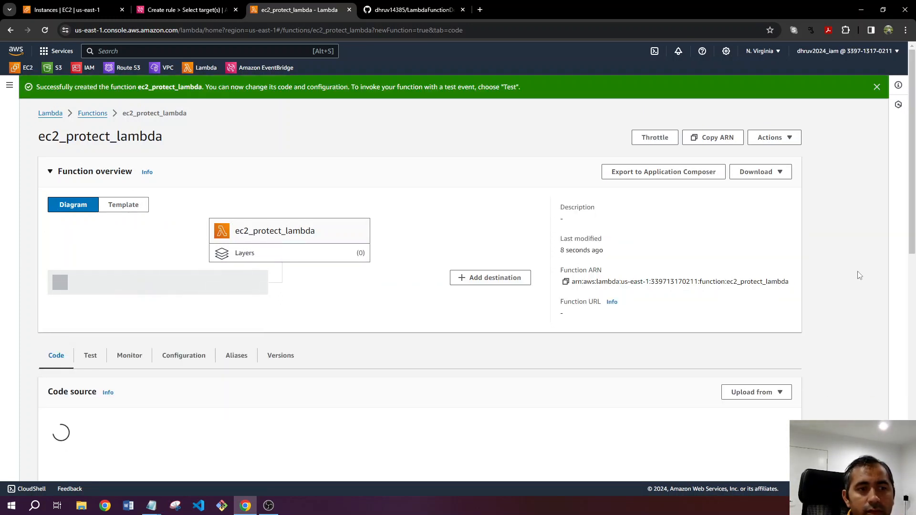
# Step: Replace the default code in lambda_function with a boto3 script for us-east-1 that logs the event and starts the instance in event['detail']['instance-id']
pyautogui.scroll(-1, 859, 276)
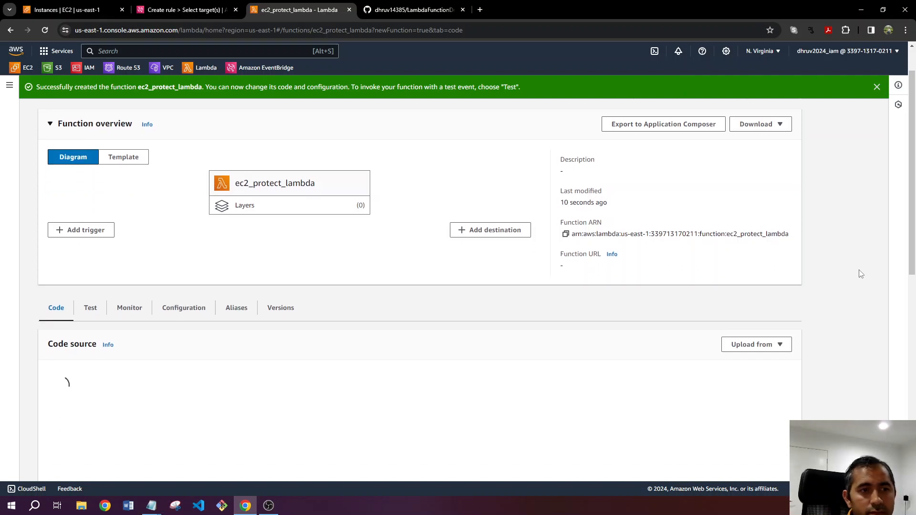
pyautogui.scroll(-1, 860, 275)
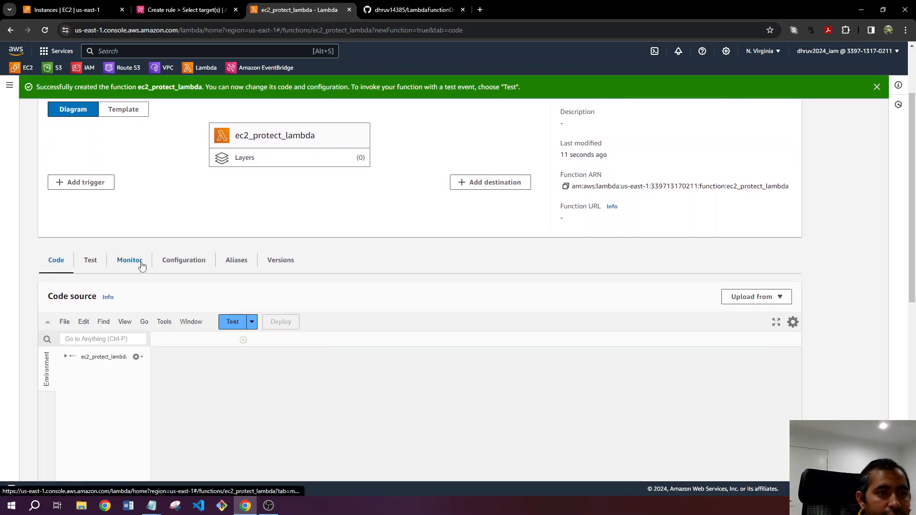
pyautogui.scroll(-2, 395, 304)
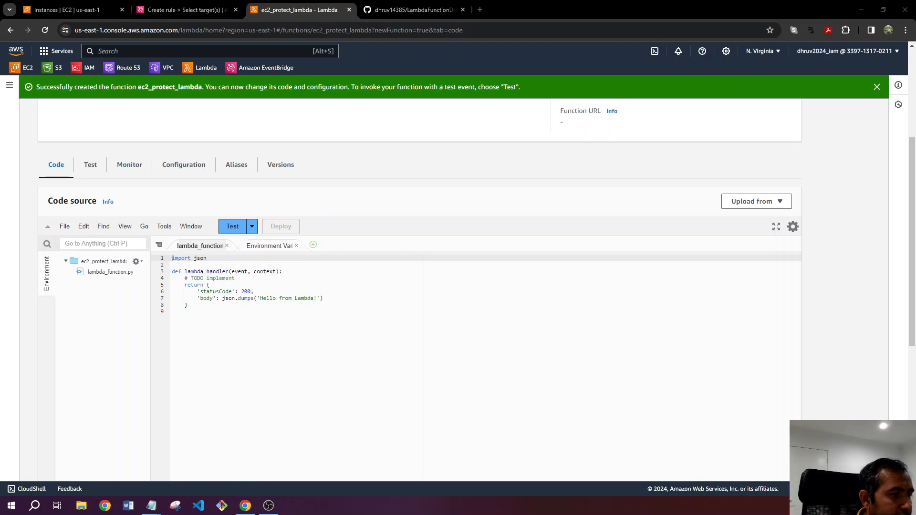
pyautogui.press('ctrl+super+Right')
pyautogui.press('ctrl+super+Left')
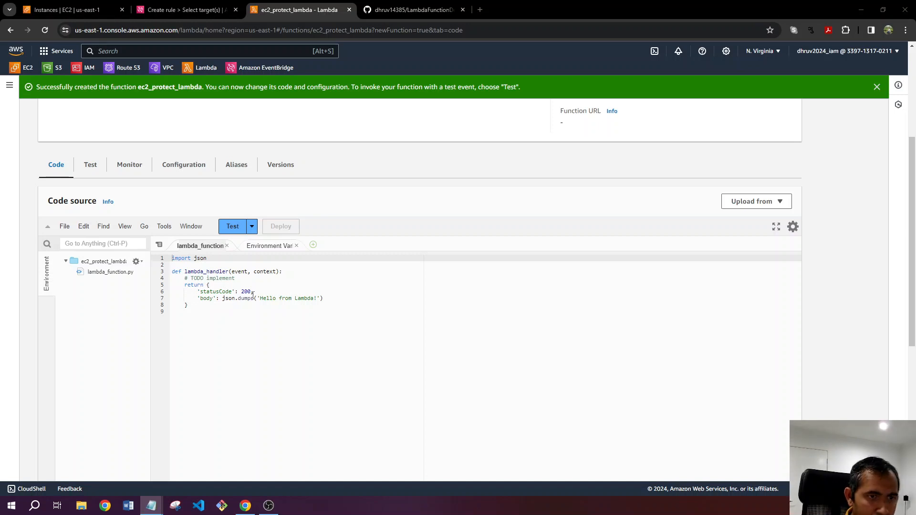
pyautogui.click(288, 339)
pyautogui.hotkey('ctrl', 'a')
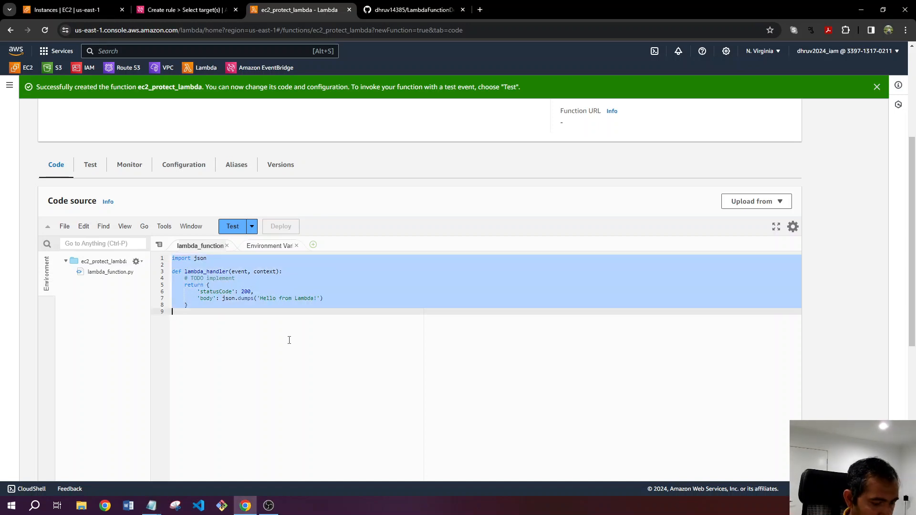
pyautogui.write('import boto3 import os import json  region = \'us-east-1\' ec2 = boto3.client(\'ec2\', region_name=region)  def lambda_handler(event, context):     print("Received event: " + json.dumps(event))     instances=[ event[\'detail\'][\'instance-id\'] ]     ec2.start_instances(InstanceIds=instances)     print (\'Protected instance stopped - starting up instance: \'+str(instances))')
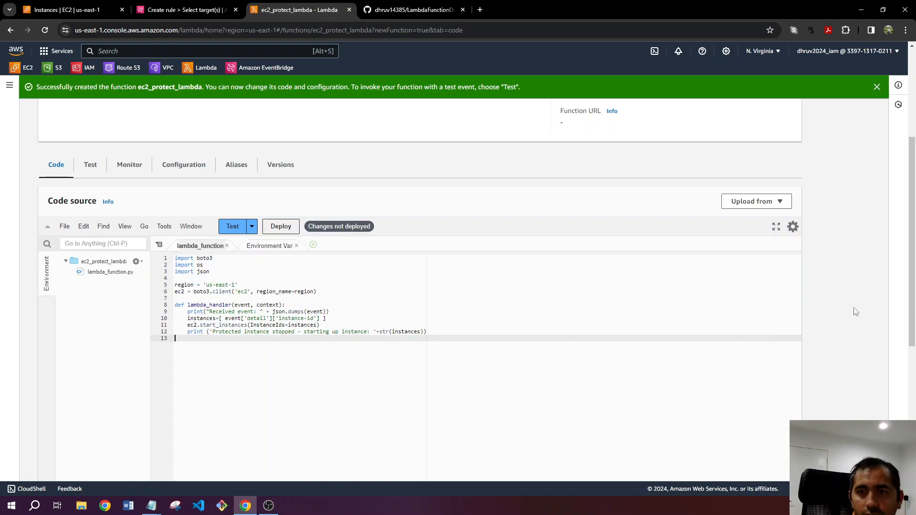
# Step: Review the function page below the code editor and deploy the changed code of ec2_protect_lambda
pyautogui.scroll(-5, 862, 308)
pyautogui.scroll(-1, 860, 310)
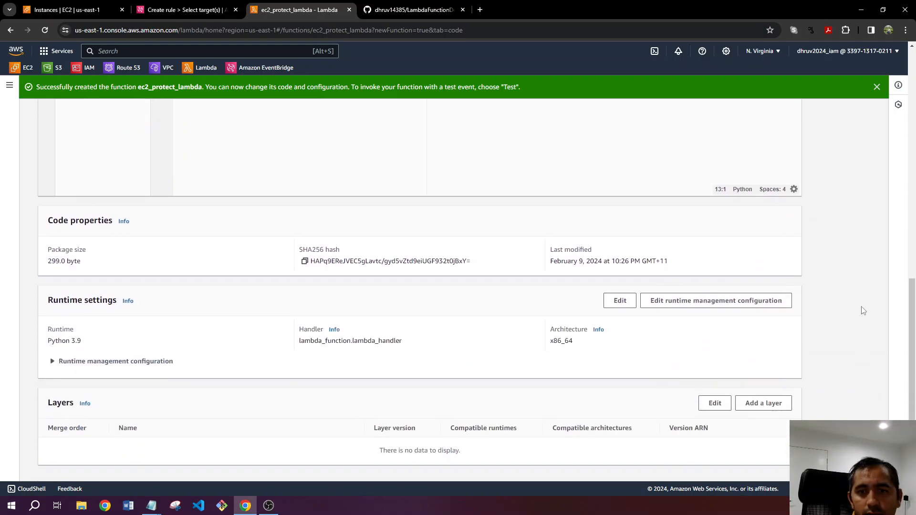
pyautogui.scroll(6, 862, 309)
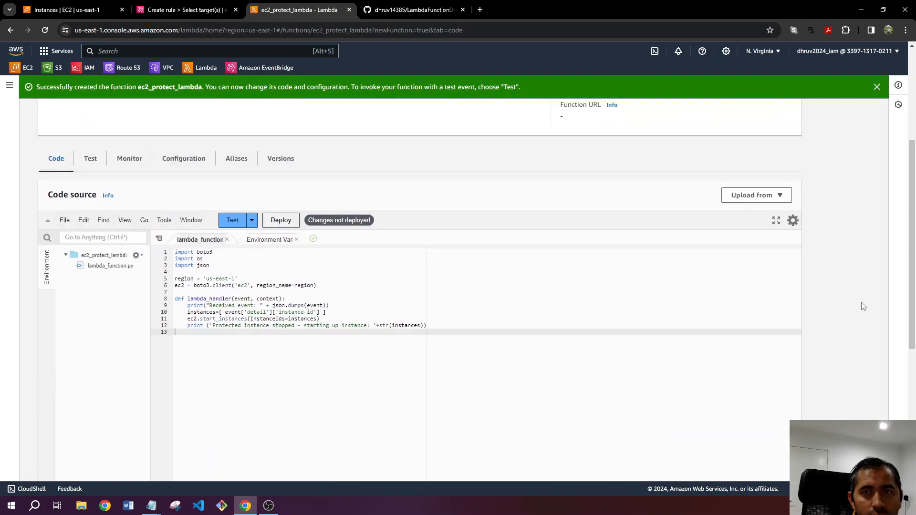
pyautogui.click(288, 254)
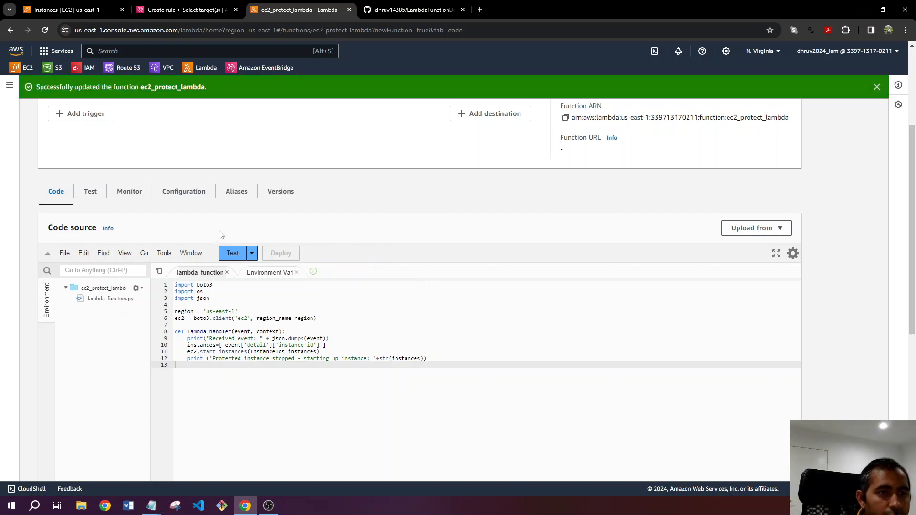
# Step: Add an environment variable with the key EC2_INSTANCES to the configuration of ec2_protect_lambda
pyautogui.click(178, 196)
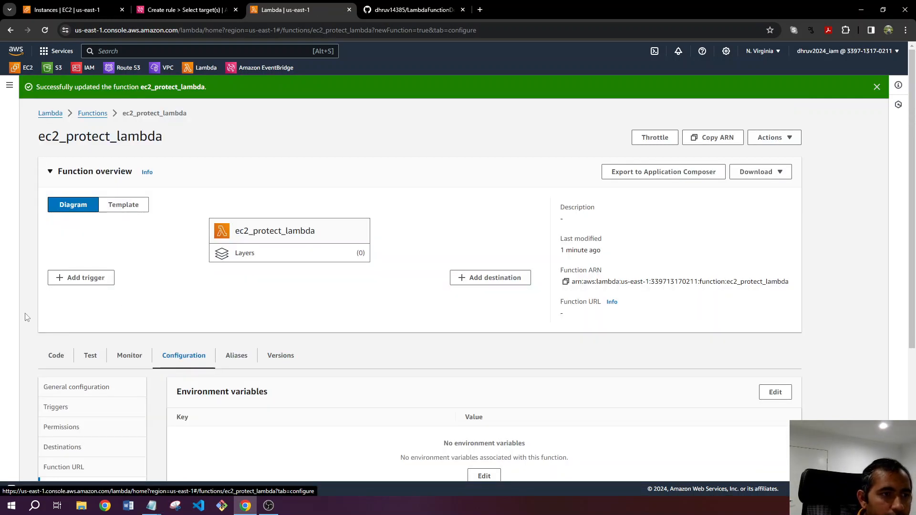
pyautogui.scroll(-2, 33, 315)
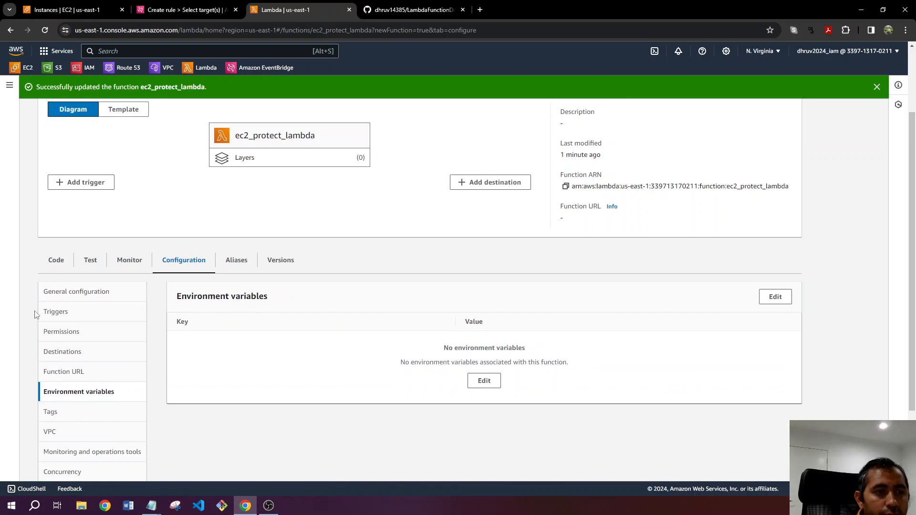
pyautogui.scroll(-1, 35, 315)
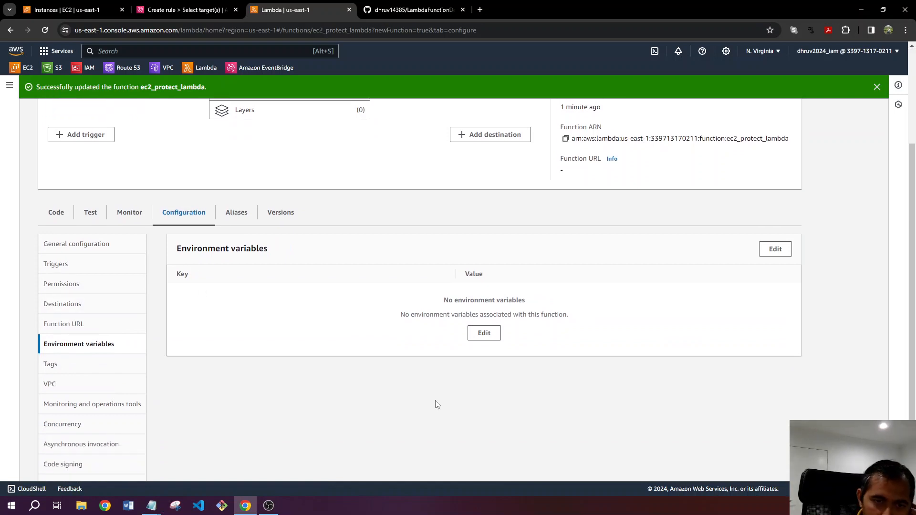
pyautogui.click(482, 334)
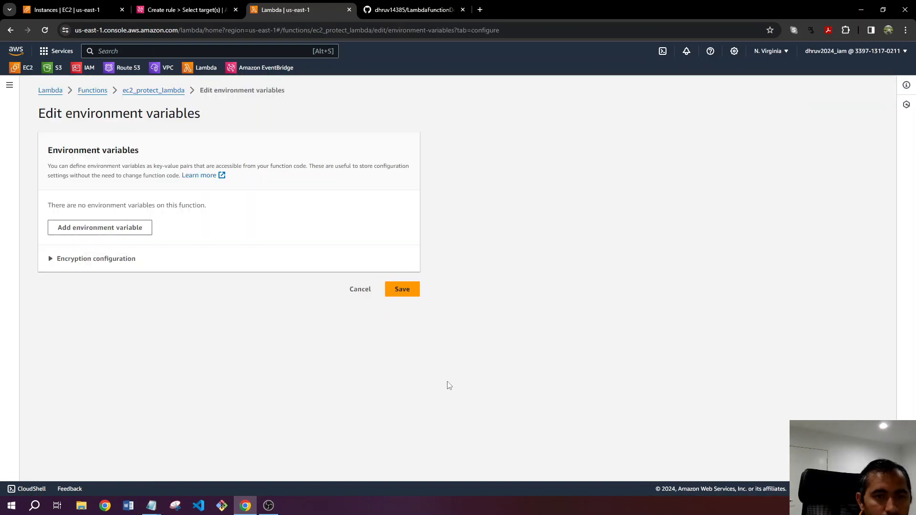
pyautogui.click(102, 231)
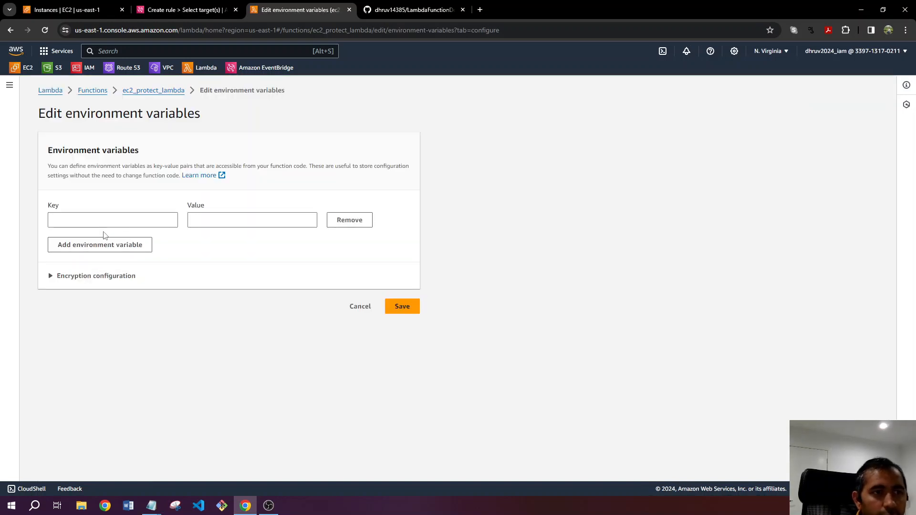
pyautogui.click(113, 219)
pyautogui.write('E')
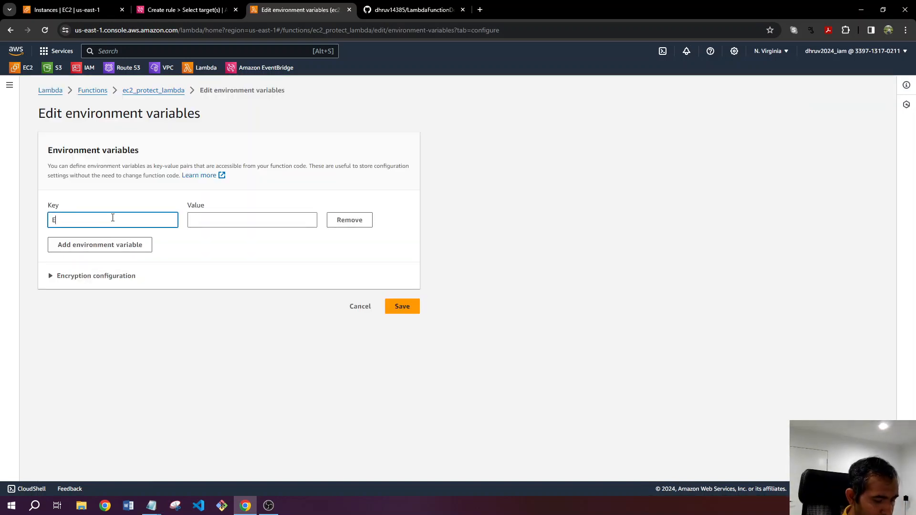
pyautogui.write('C2_')
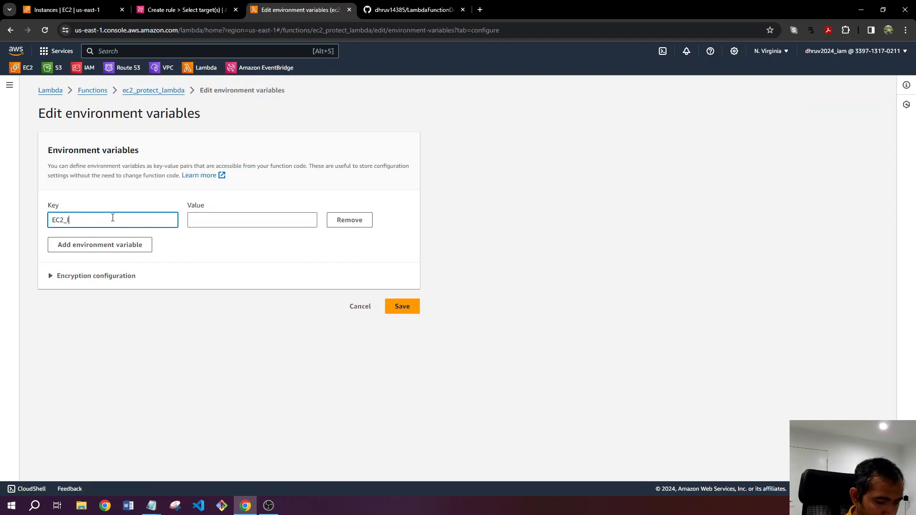
pyautogui.write('INSTANCES')
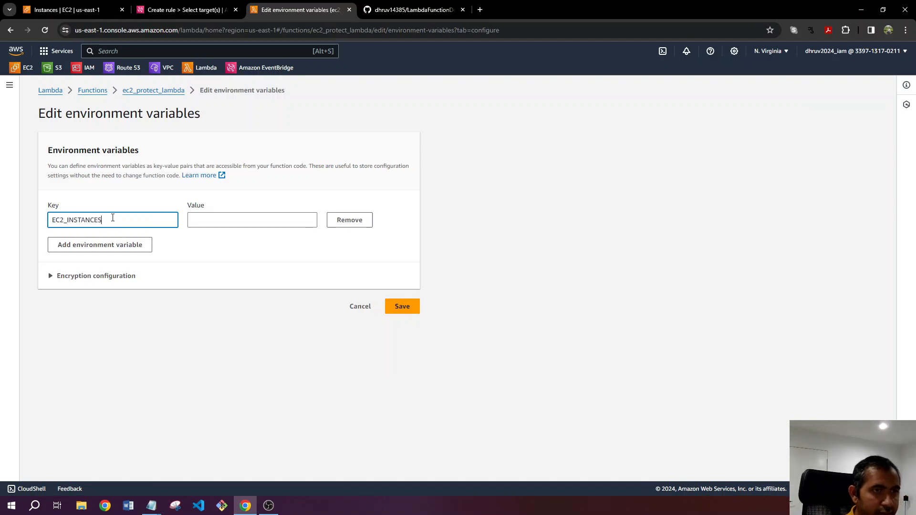
pyautogui.click(227, 226)
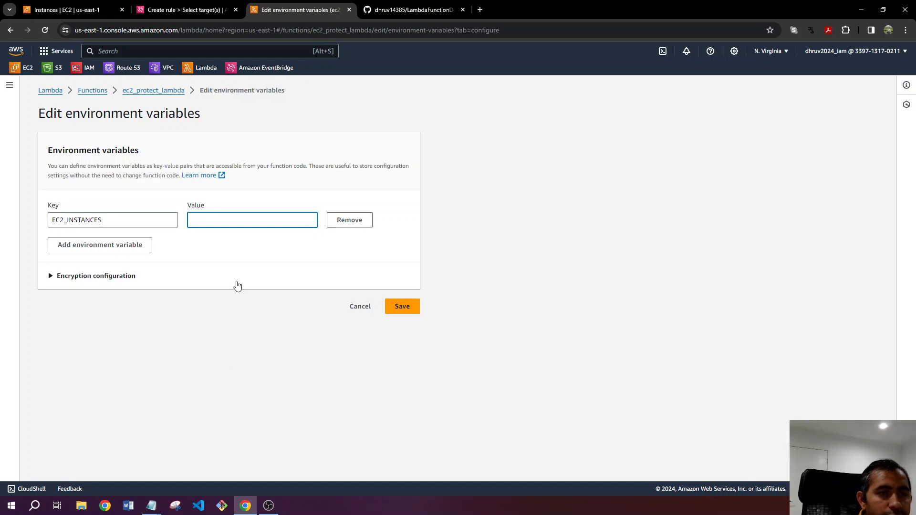
pyautogui.click(193, 337)
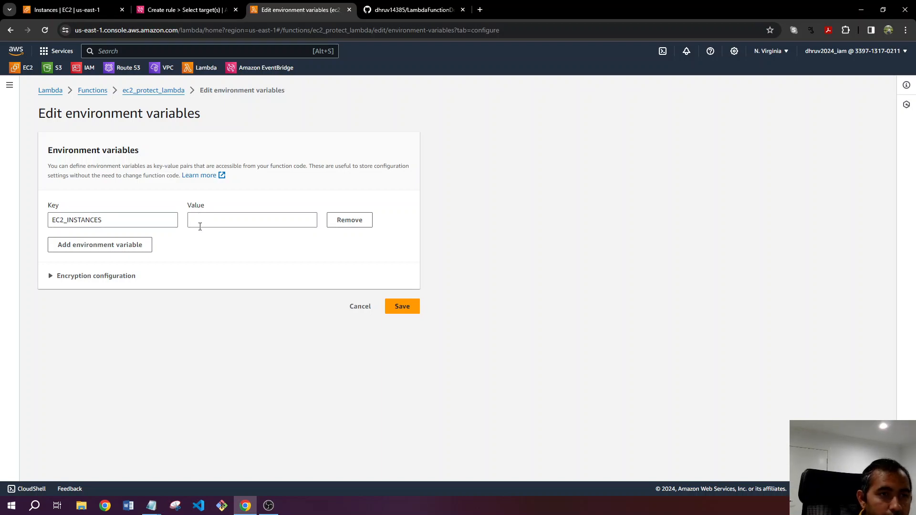
# Step: Copy the instance ID of instance1 from the EC2 instances list for the variable's value
pyautogui.click(211, 224)
pyautogui.click(66, 9)
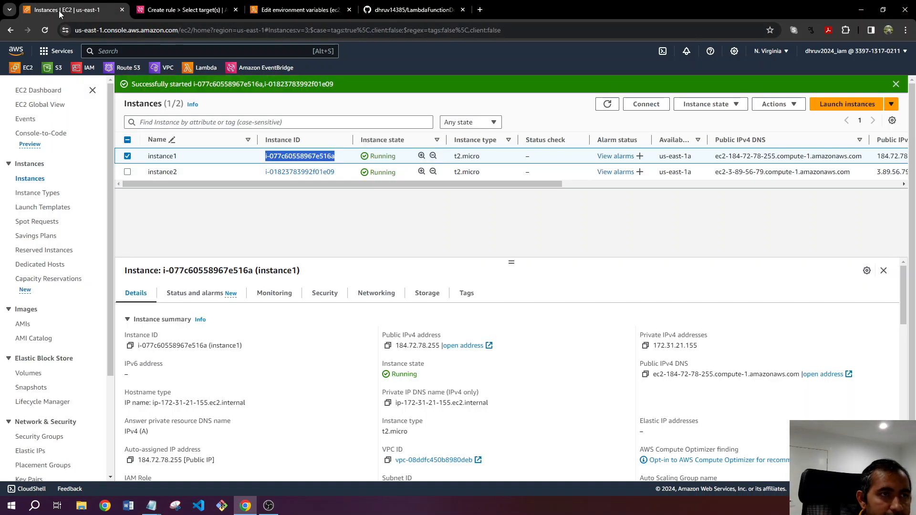
pyautogui.rightClick(323, 157)
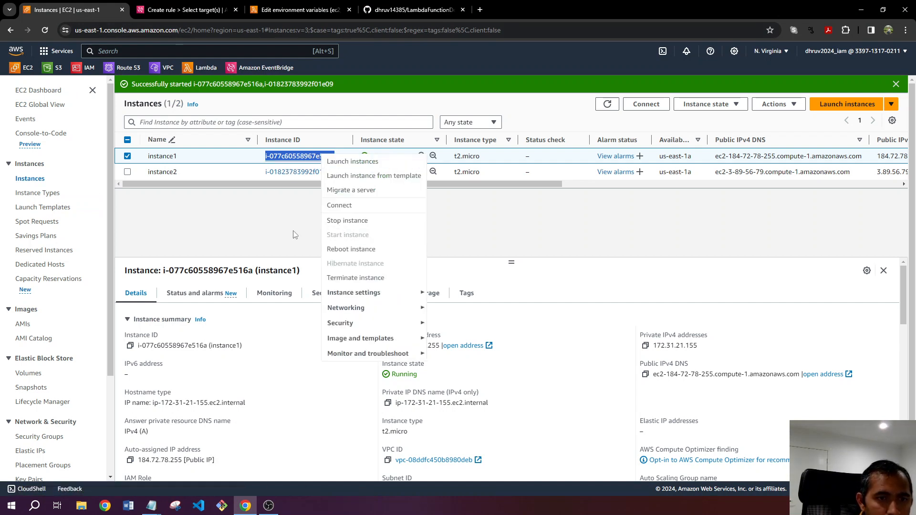
pyautogui.click(278, 231)
pyautogui.moveTo(263, 159); pyautogui.dragTo(336, 163)
pyautogui.hotkey('ctrl', 'c')
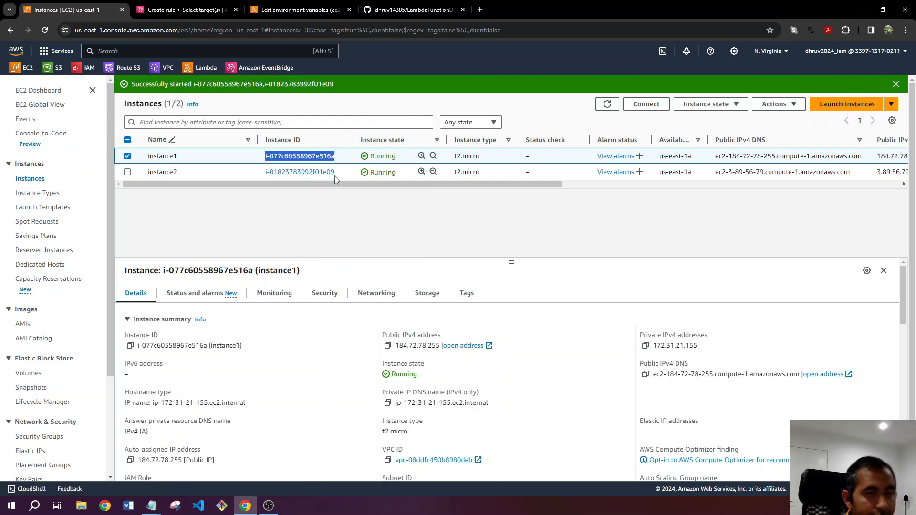
pyautogui.click(191, 11)
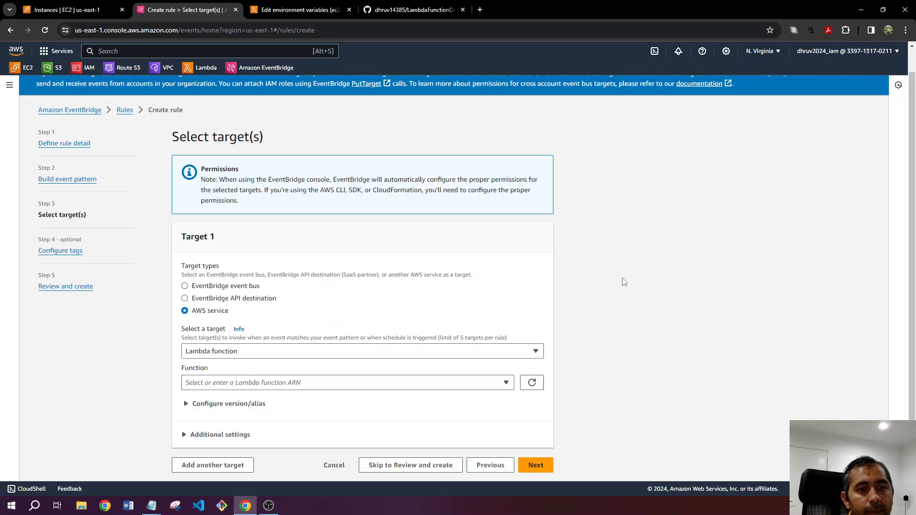
pyautogui.click(438, 384)
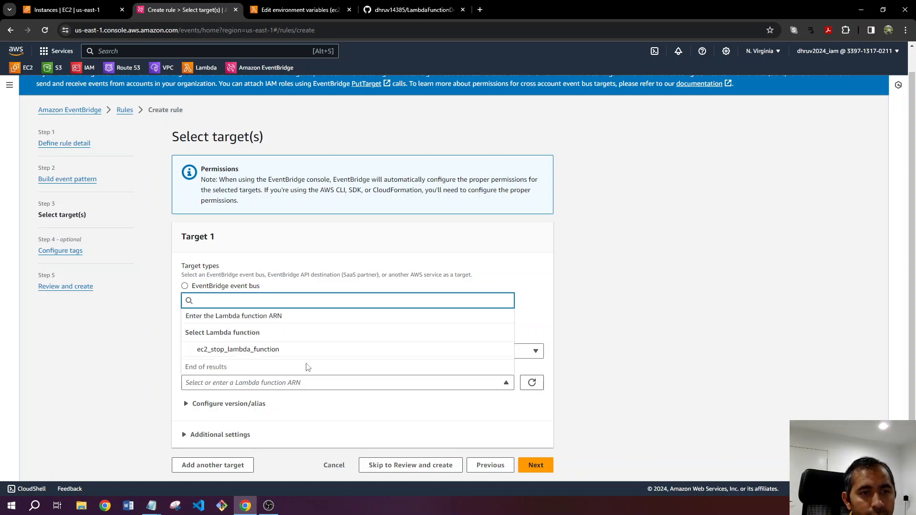
pyautogui.click(640, 348)
# Step: Set the value of EC2_INSTANCES to i-077c60558967e516a and save the environment variables
pyautogui.click(306, 10)
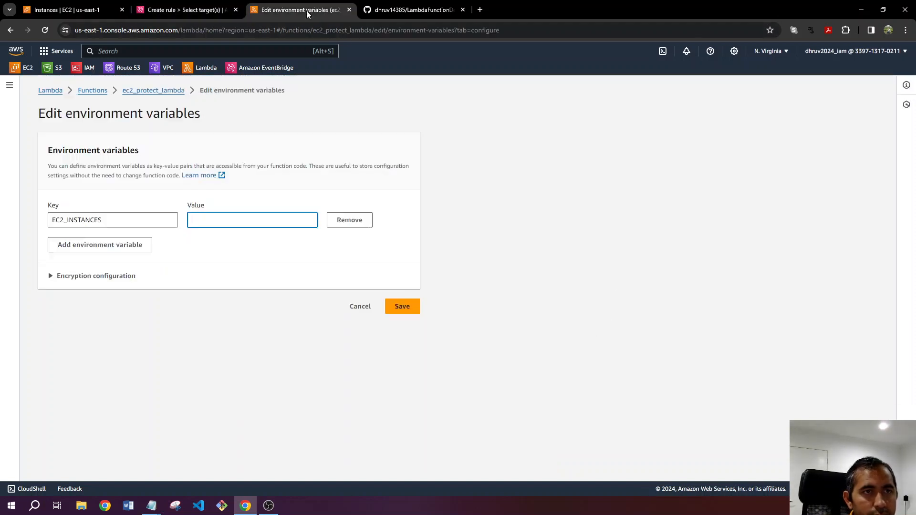
pyautogui.hotkey('ctrl', 'v')
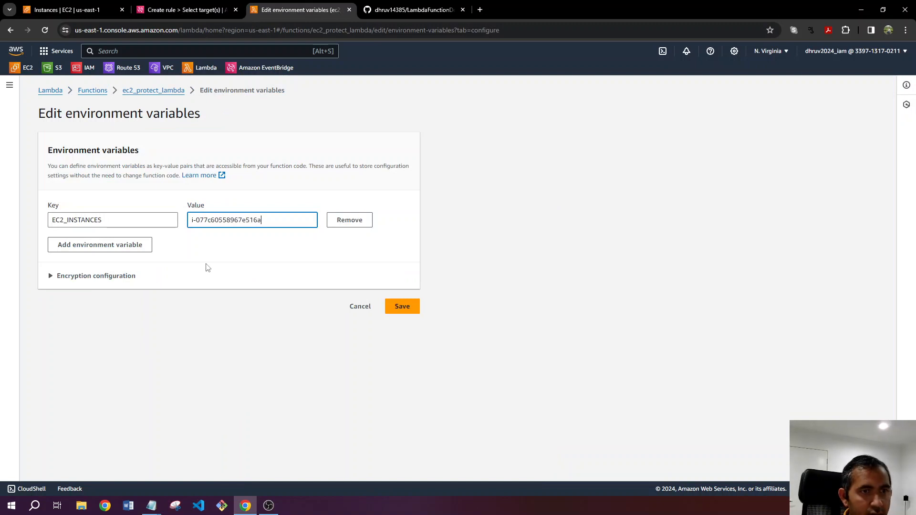
pyautogui.click(543, 235)
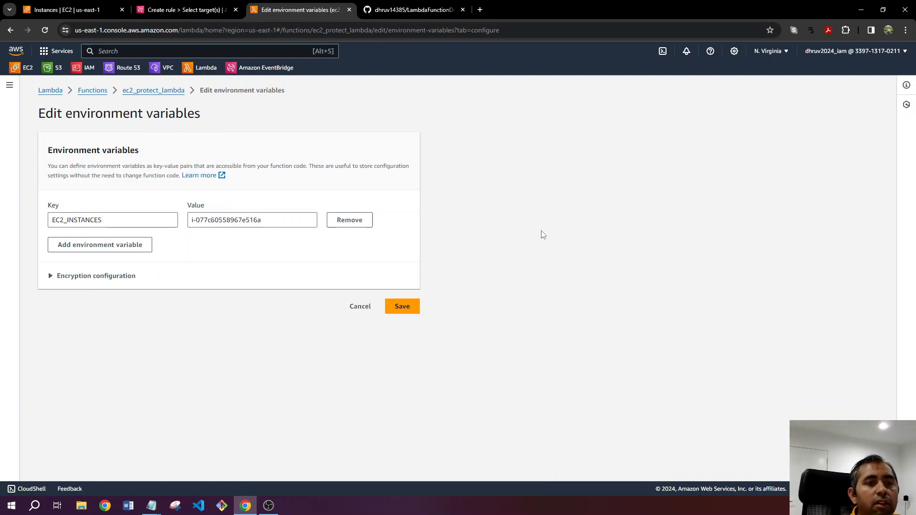
pyautogui.click(403, 307)
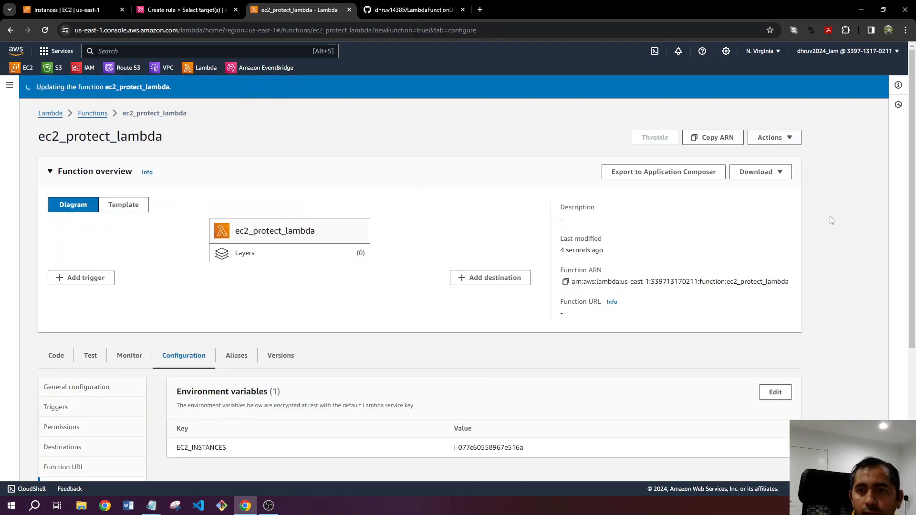
# Step: Return to the EventBridge rule's event pattern and append a comma after the specific instance ID of instance1
pyautogui.click(168, 12)
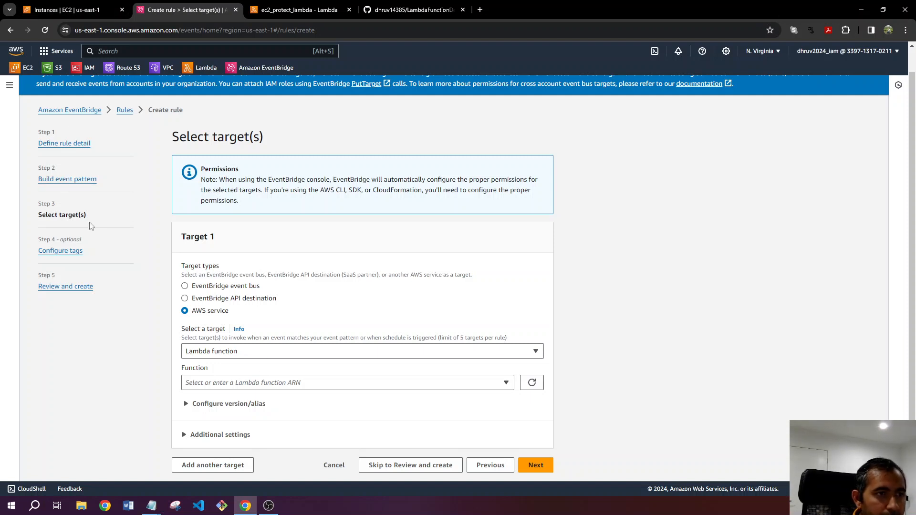
pyautogui.click(67, 179)
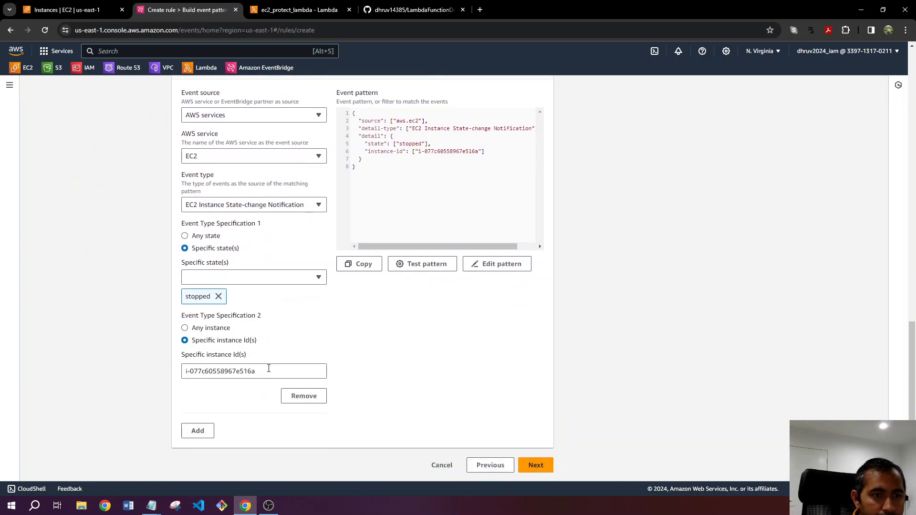
pyautogui.click(269, 371)
pyautogui.write(',')
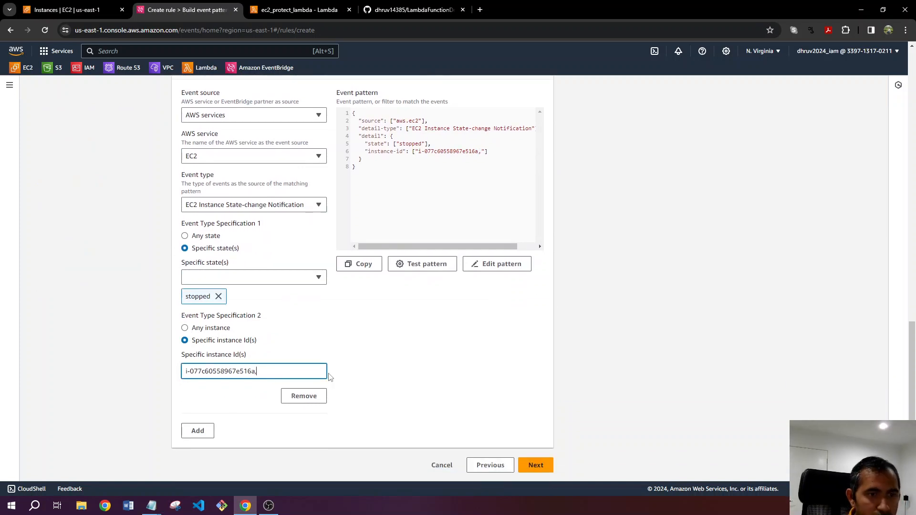
pyautogui.click(636, 319)
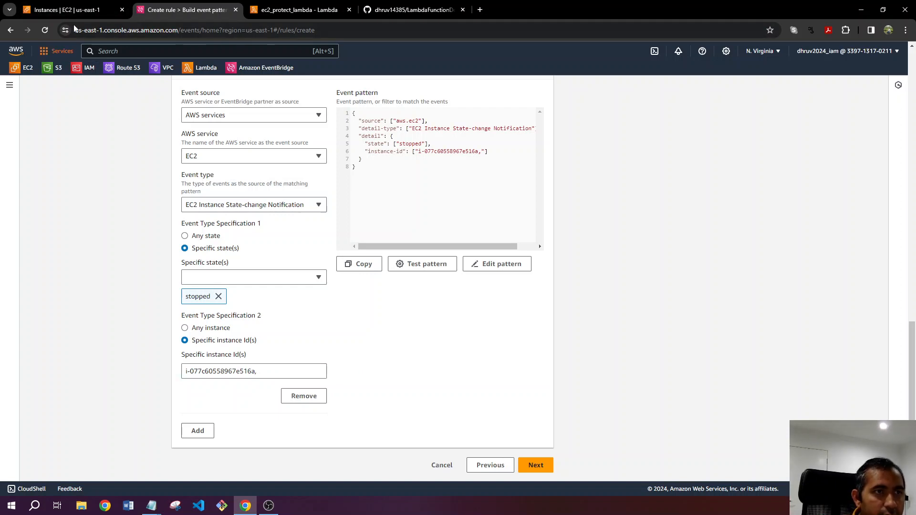
# Step: Copy the instance ID of instance2 from the EC2 instances list
pyautogui.click(67, 10)
pyautogui.moveTo(263, 172); pyautogui.dragTo(336, 173)
pyautogui.hotkey('ctrl', 'c')
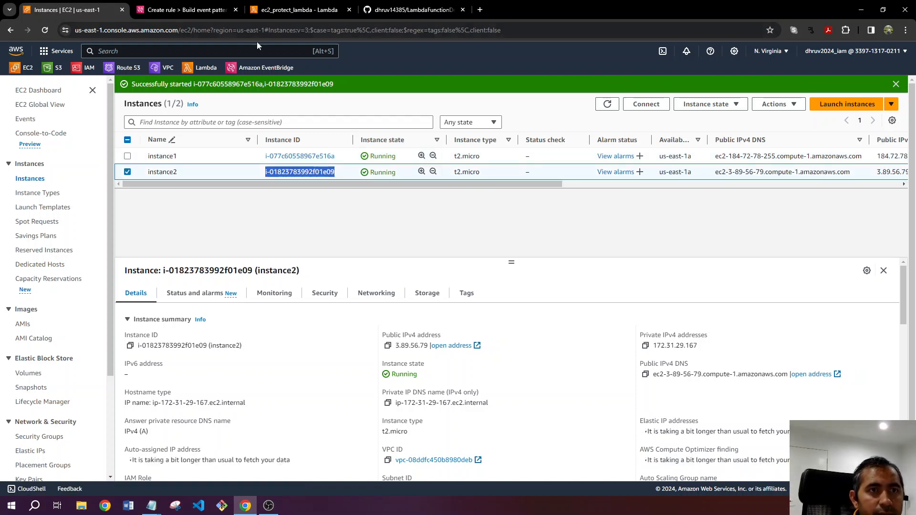
pyautogui.click(289, 11)
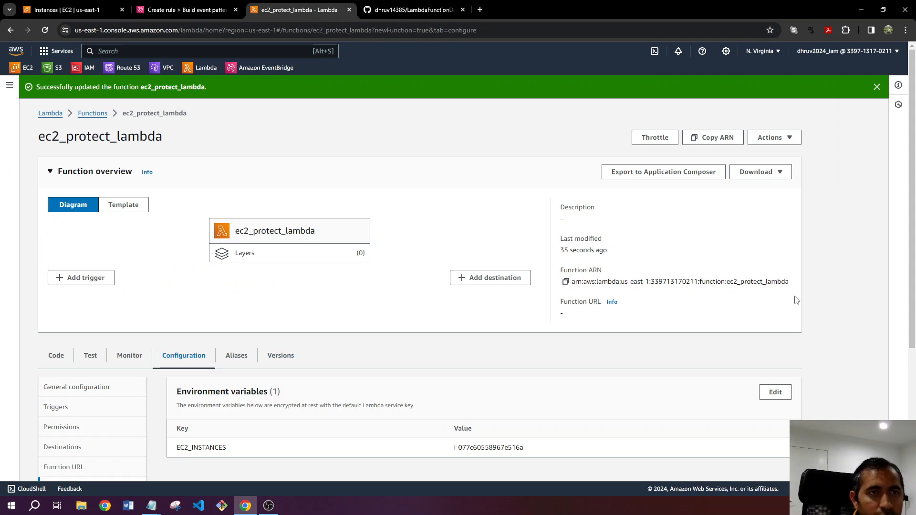
pyautogui.scroll(-4, 808, 304)
pyautogui.scroll(4, 810, 305)
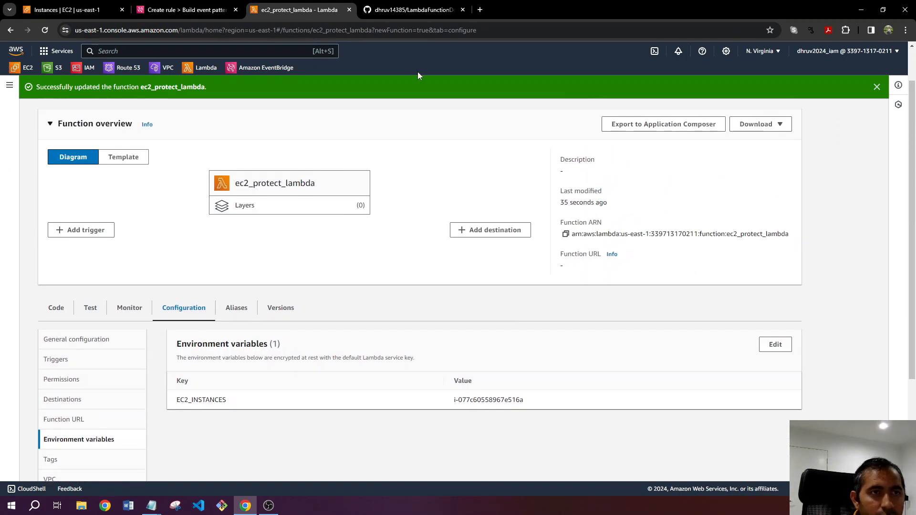
pyautogui.click(190, 10)
pyautogui.click(276, 371)
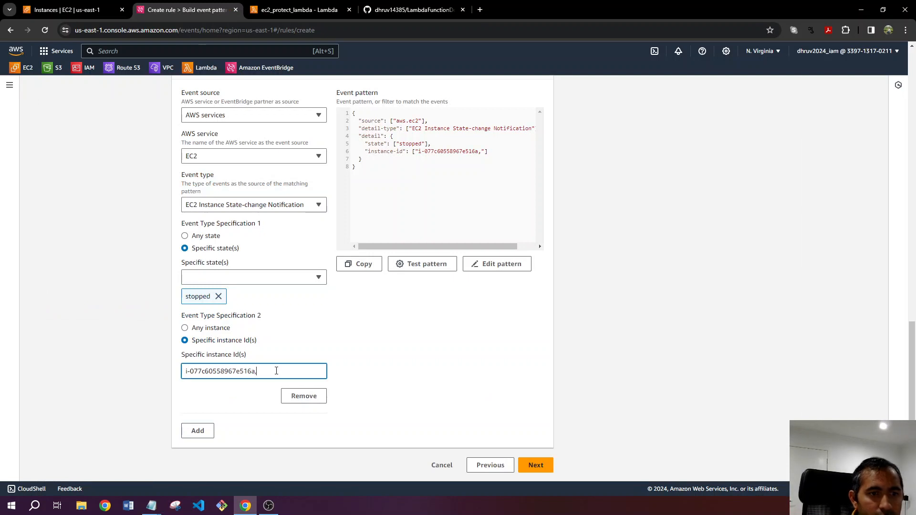
pyautogui.hotkey('ctrl', 'v')
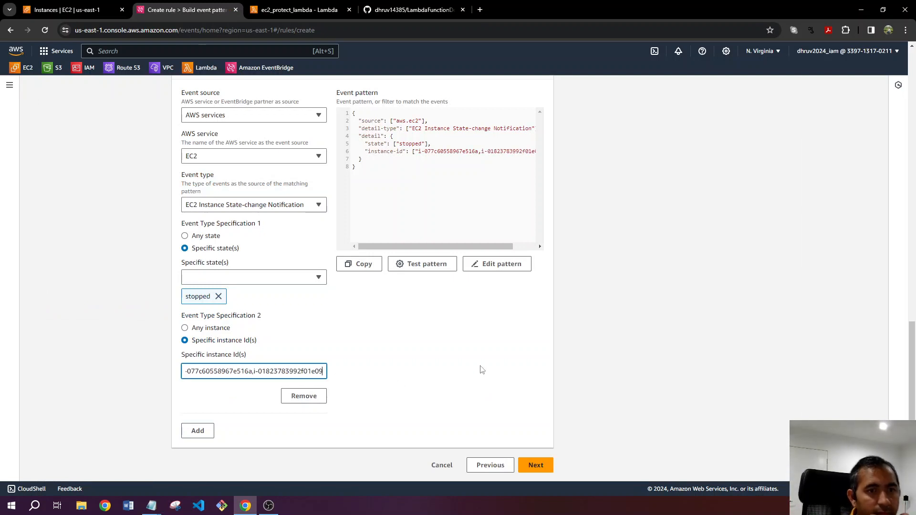
pyautogui.click(621, 342)
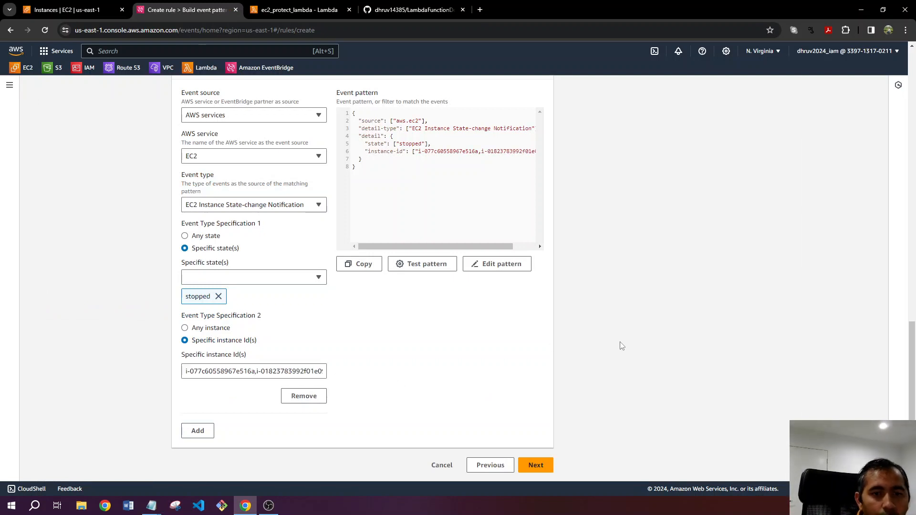
pyautogui.click(544, 470)
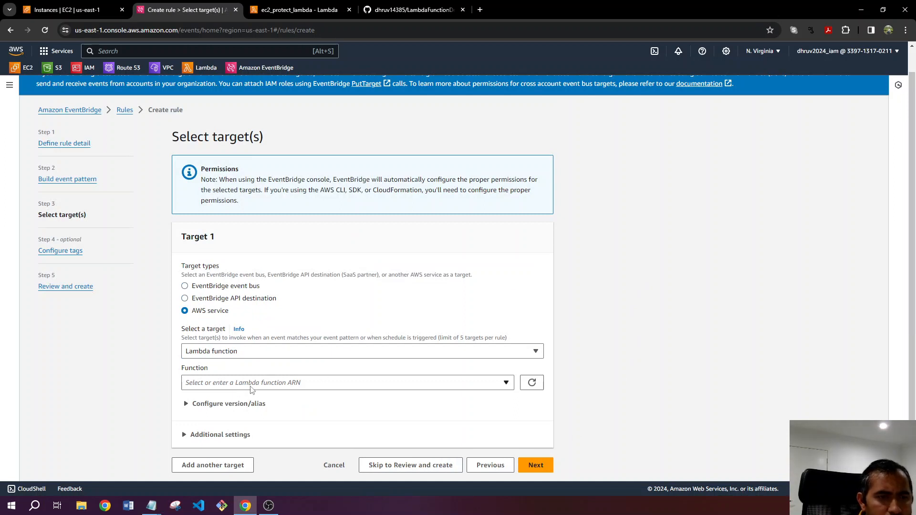
# Step: Refresh the list of Lambda functions, choose ec2_protect_lambda as the rule's target and continue to the tags
pyautogui.click(252, 384)
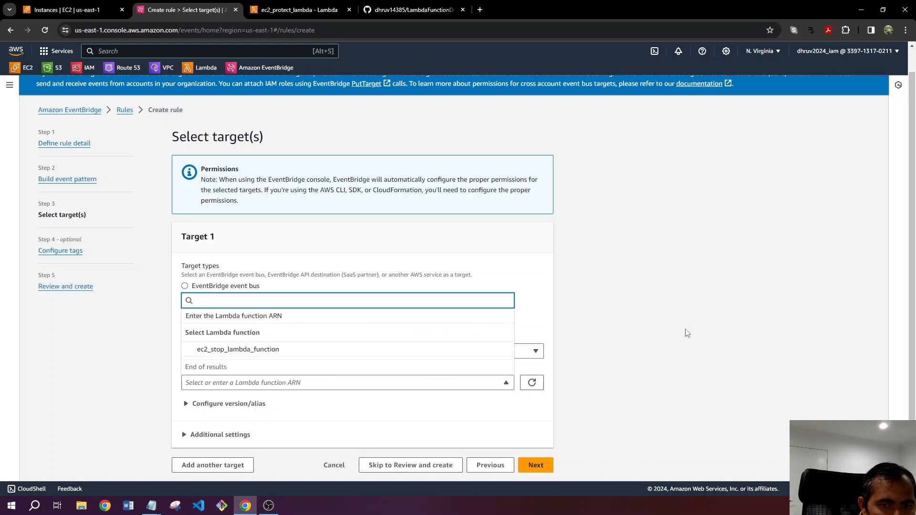
pyautogui.click(529, 389)
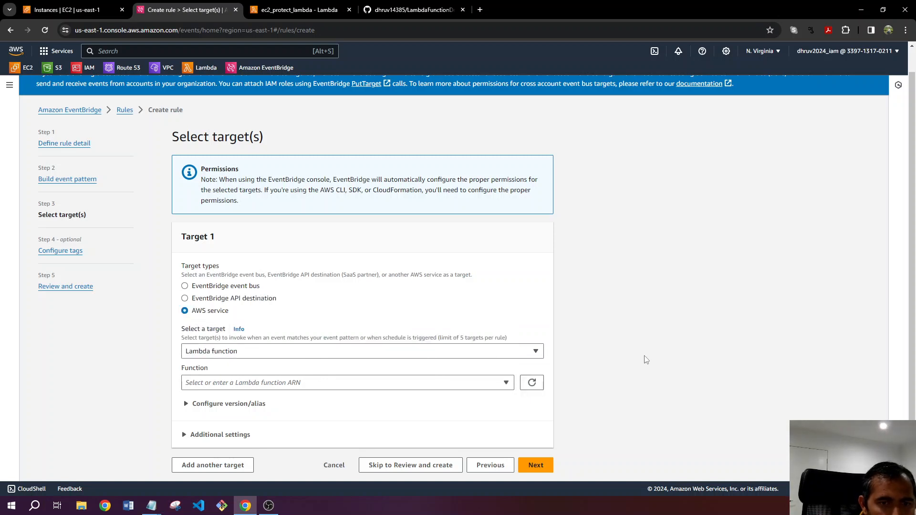
pyautogui.click(475, 382)
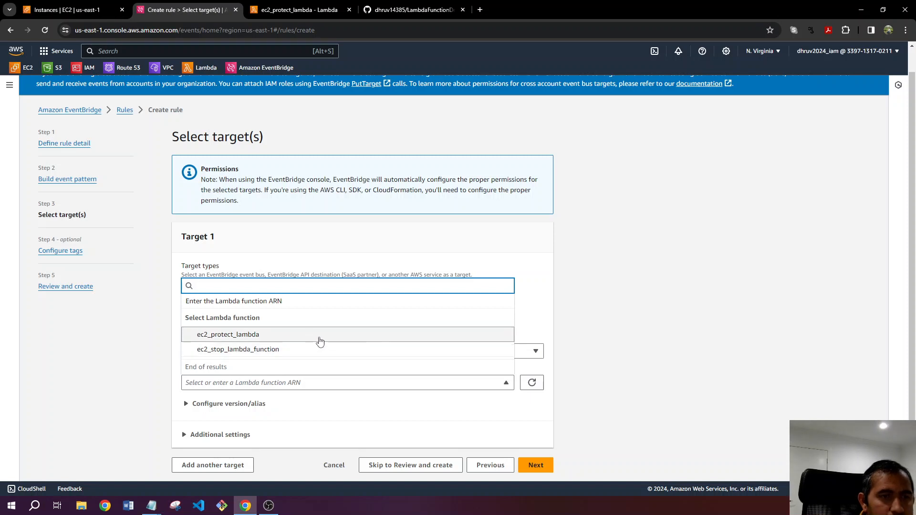
pyautogui.click(320, 341)
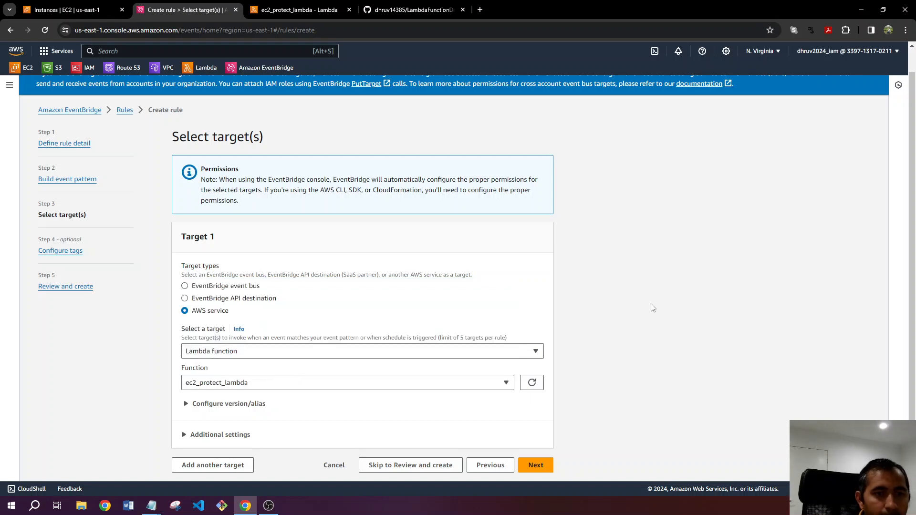
pyautogui.click(533, 472)
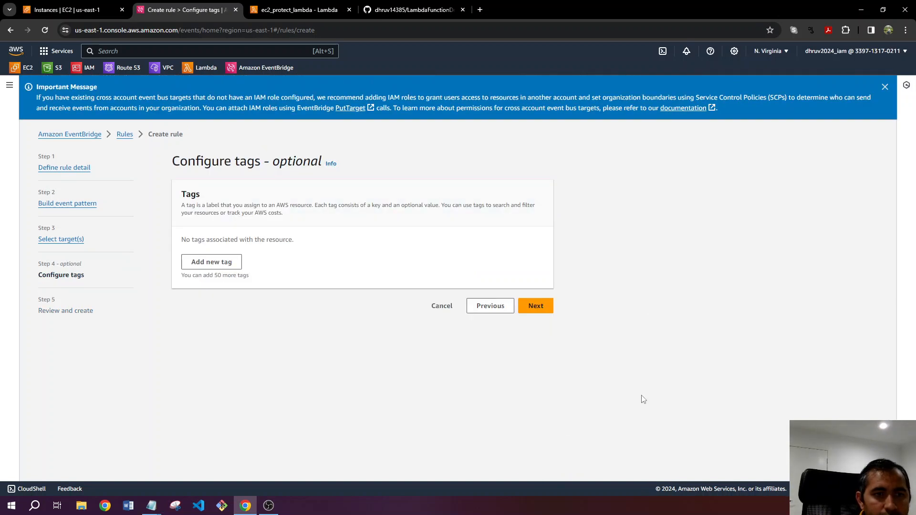
# Step: Continue without tags, review the ec2_protect_rule configuration and create the rule
pyautogui.click(541, 310)
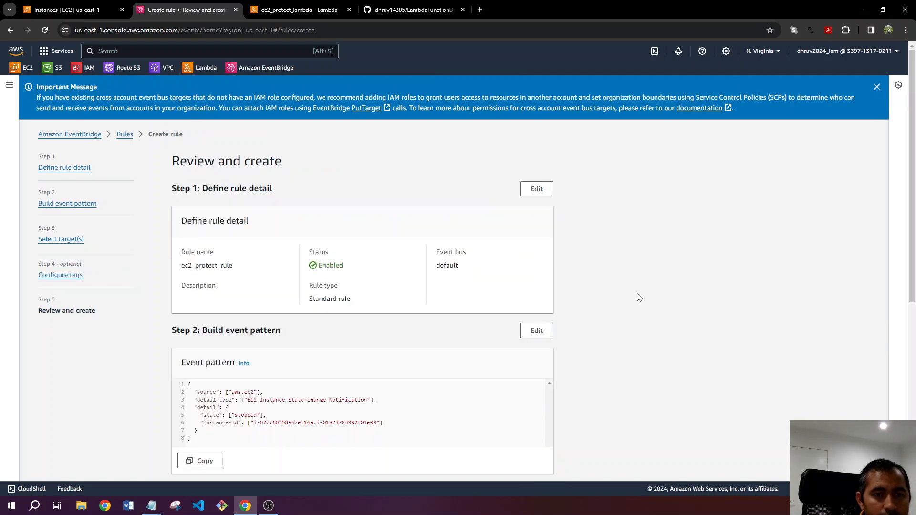
pyautogui.scroll(-2, 639, 297)
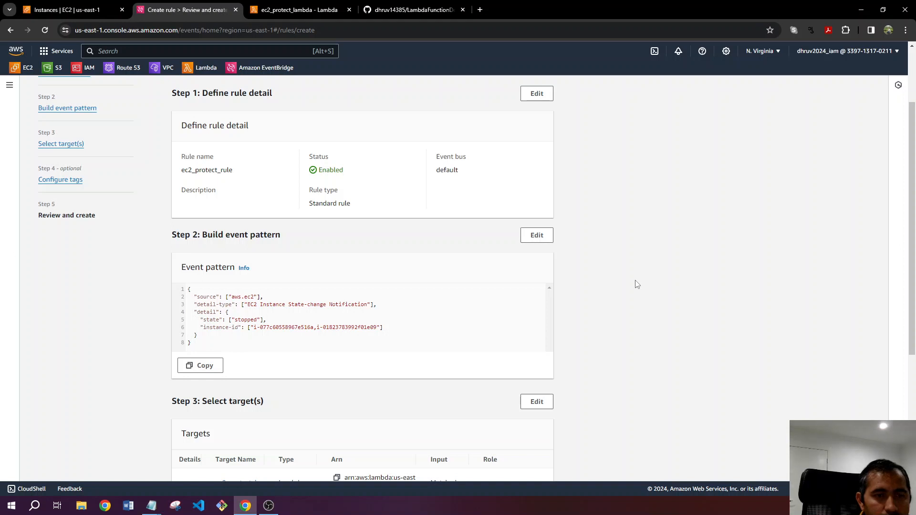
pyautogui.scroll(-5, 638, 284)
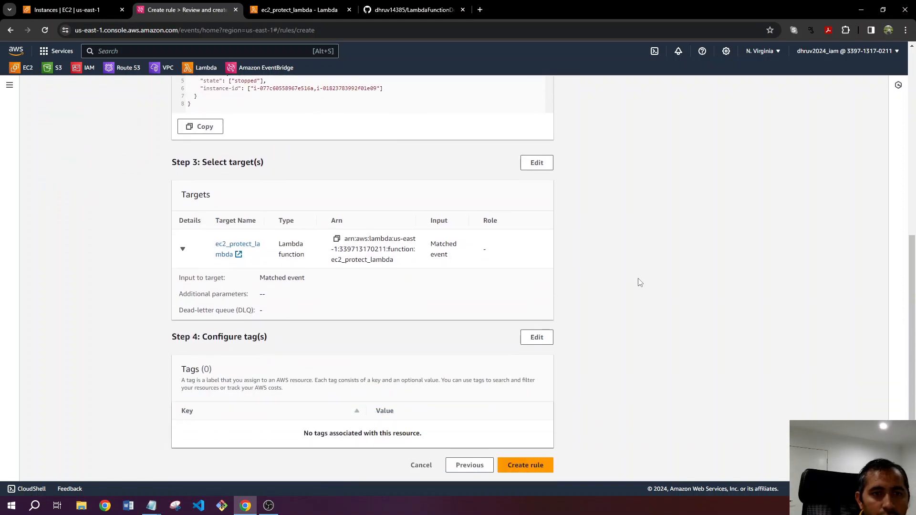
pyautogui.click(520, 466)
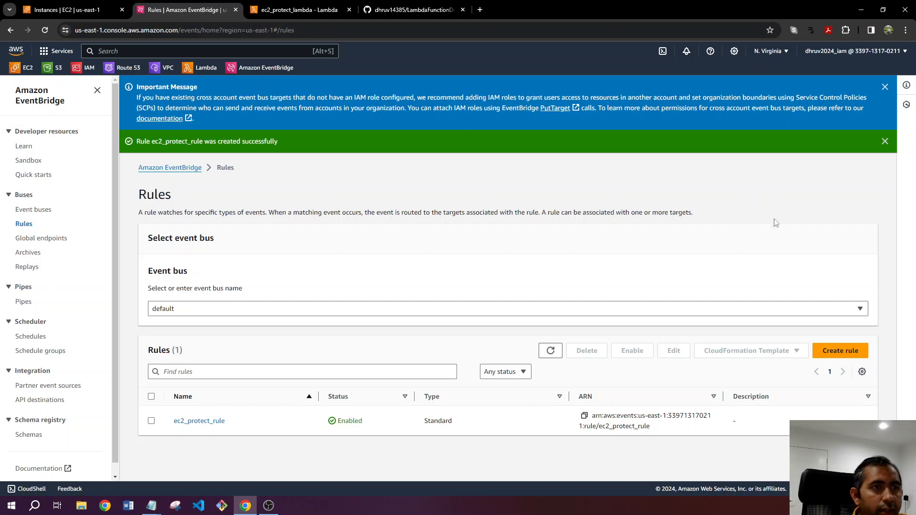
# Step: Select both instance1 and instance2 in the EC2 instances list and stop them
pyautogui.click(302, 13)
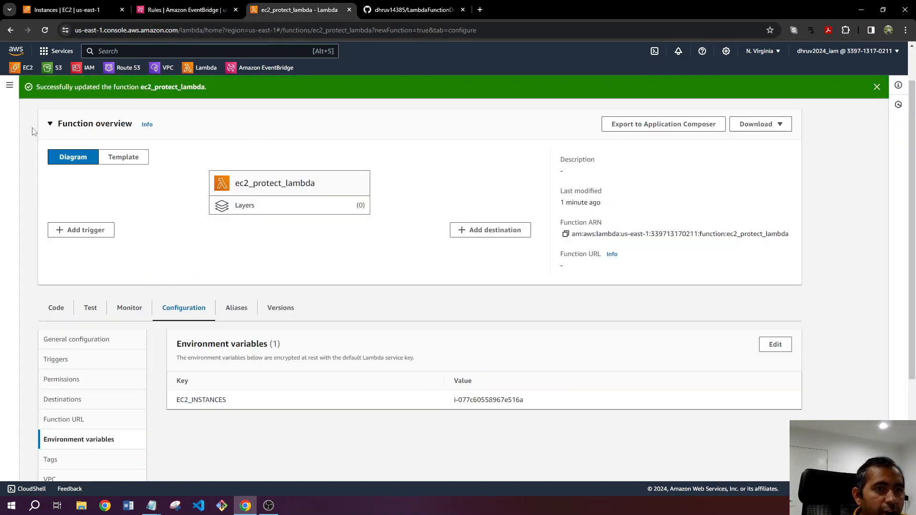
pyautogui.click(55, 11)
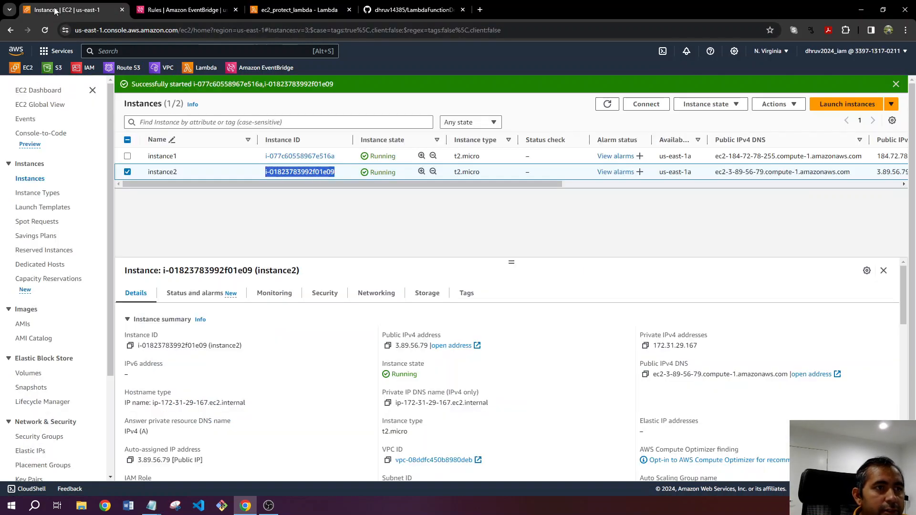
pyautogui.click(128, 172)
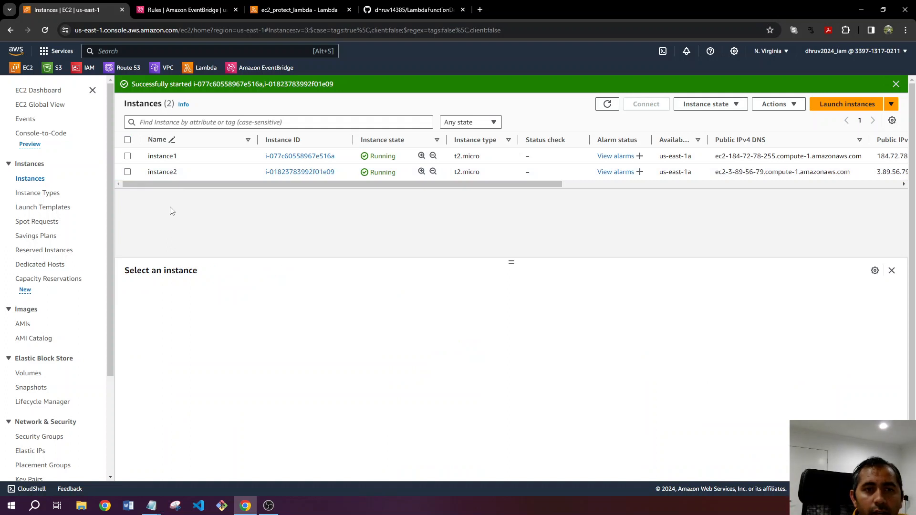
pyautogui.click(128, 156)
pyautogui.click(127, 172)
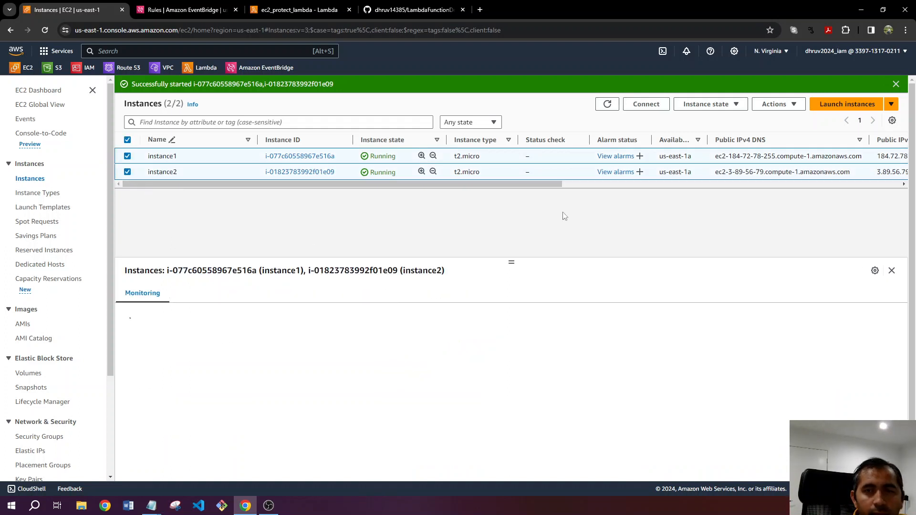
pyautogui.click(706, 104)
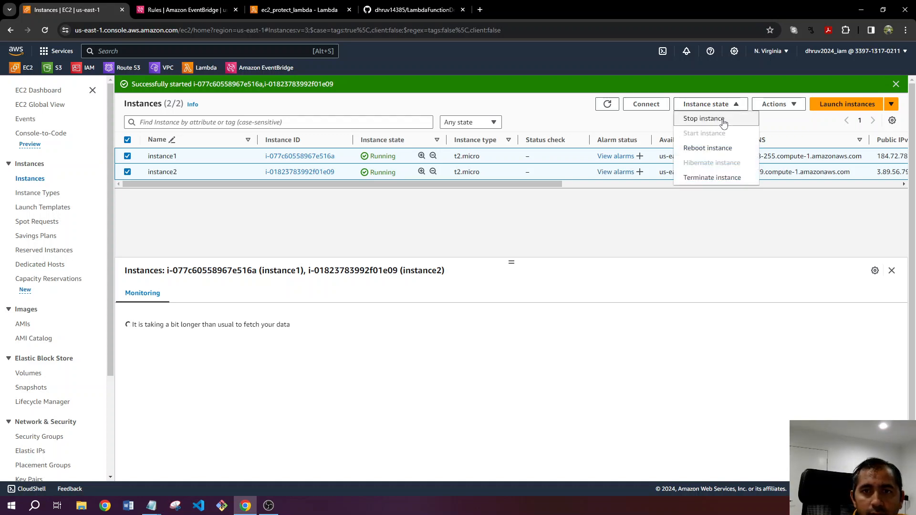
pyautogui.click(723, 120)
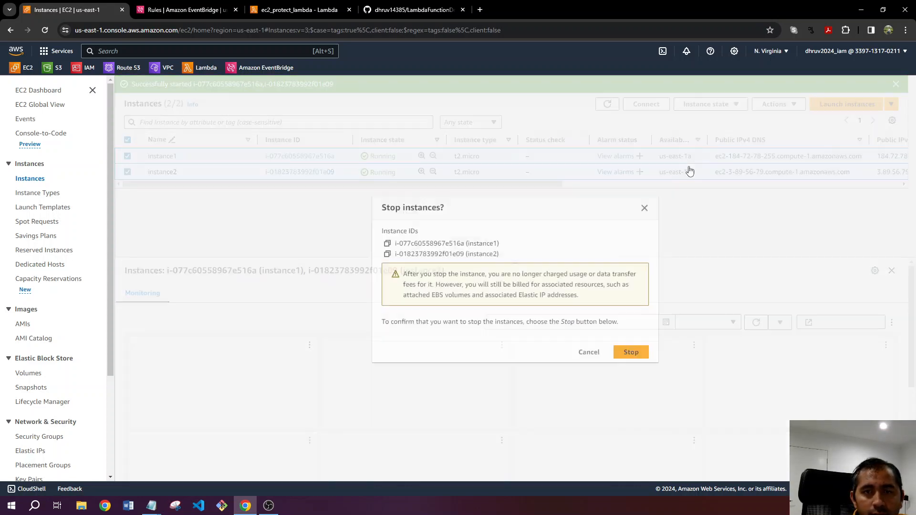
pyautogui.click(631, 353)
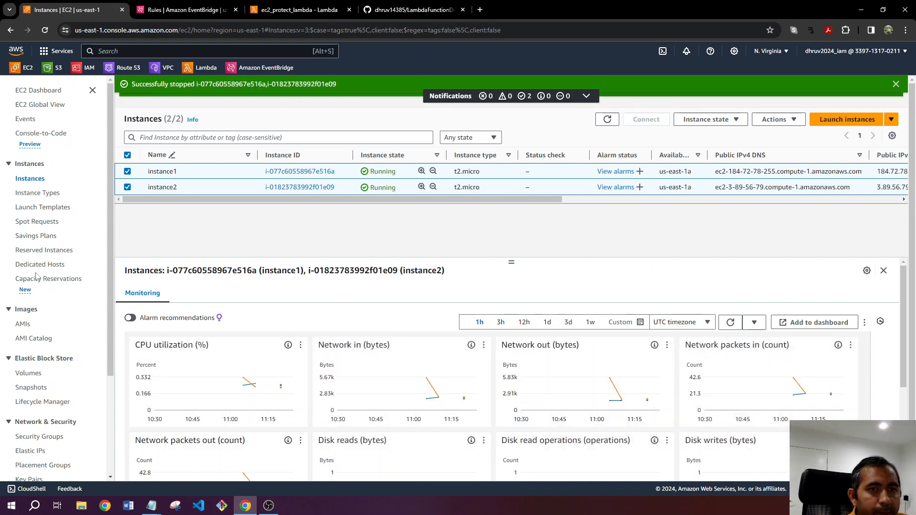
# Step: Refresh the EC2 instances list repeatedly to monitor the states of instance1 and instance2 after the stop request
pyautogui.hotkey('alt', 'Tab')
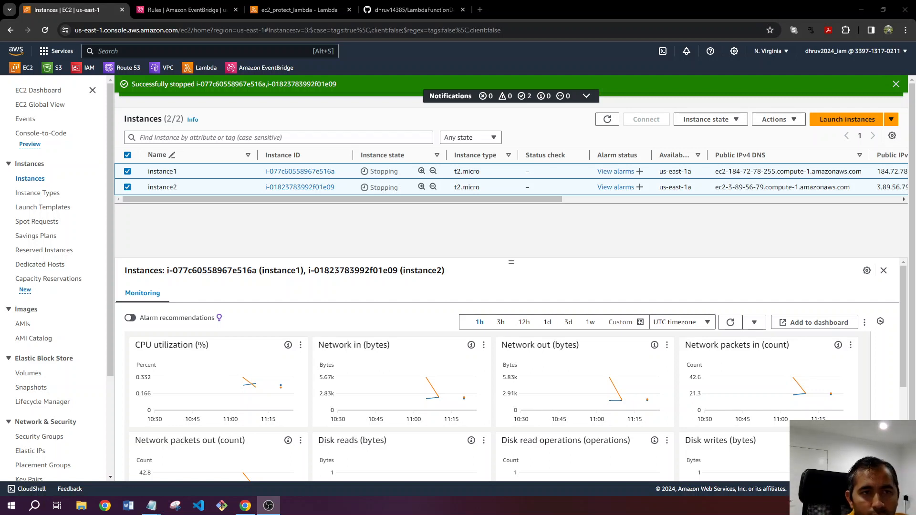
pyautogui.click(258, 236)
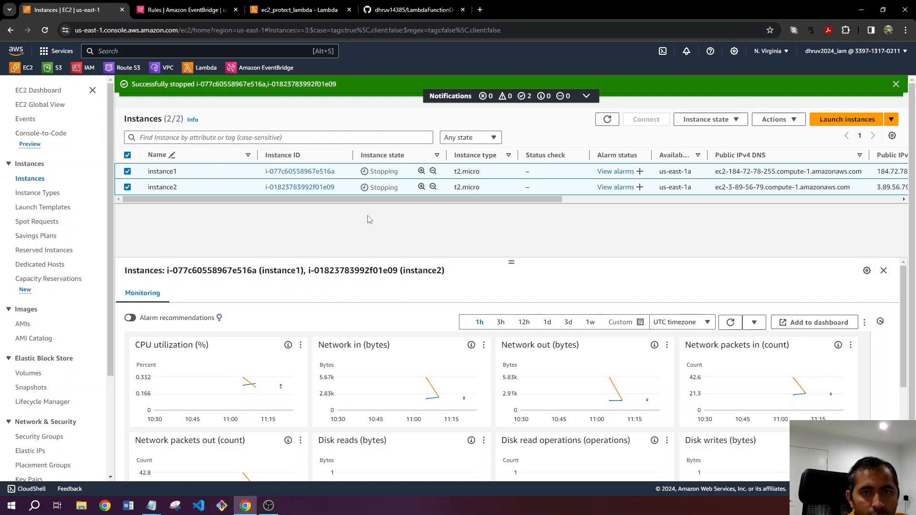
pyautogui.click(601, 120)
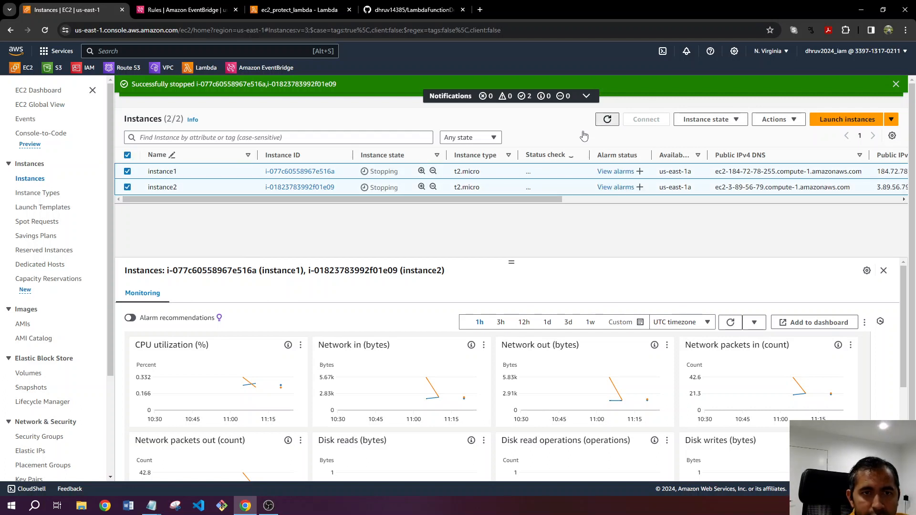
pyautogui.click(607, 119)
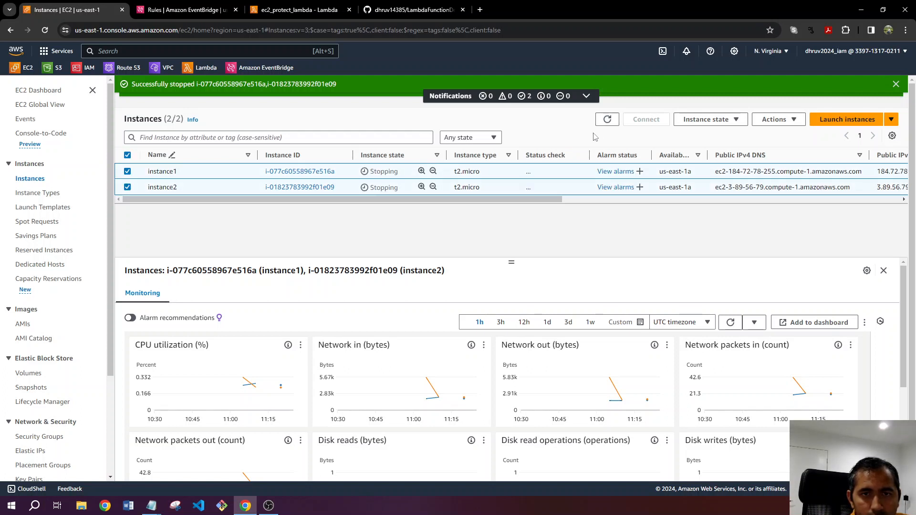
pyautogui.click(607, 121)
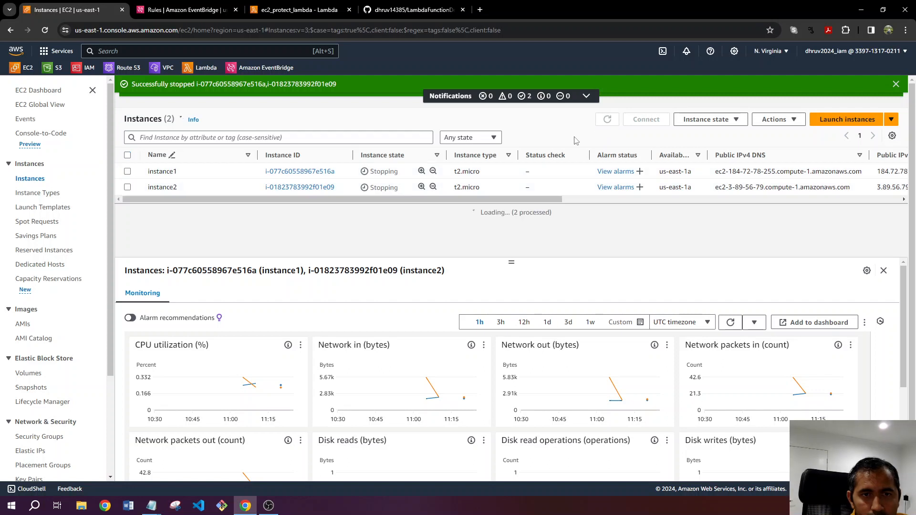
pyautogui.click(608, 119)
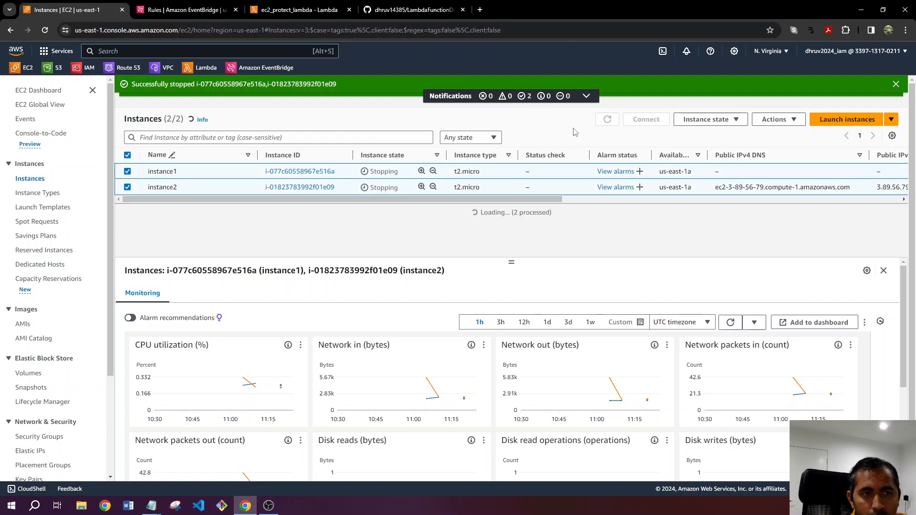
pyautogui.click(607, 120)
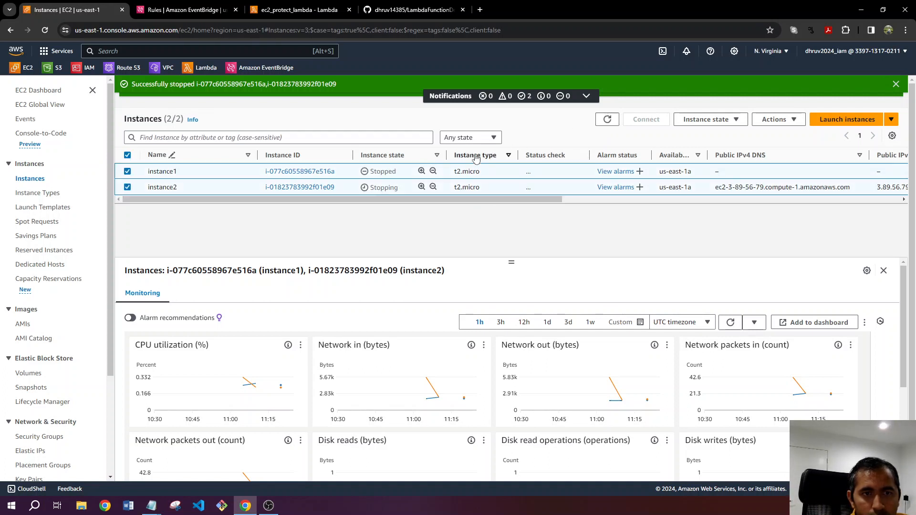
pyautogui.click(602, 122)
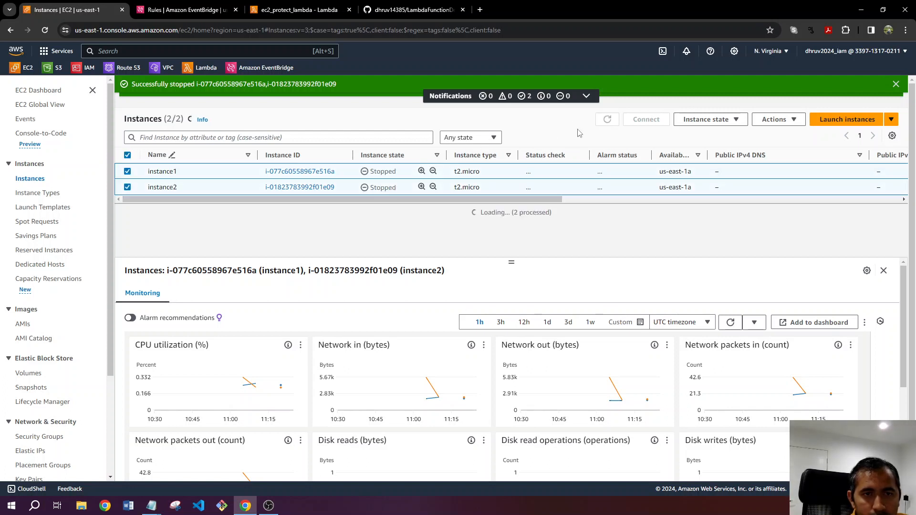
pyautogui.click(606, 121)
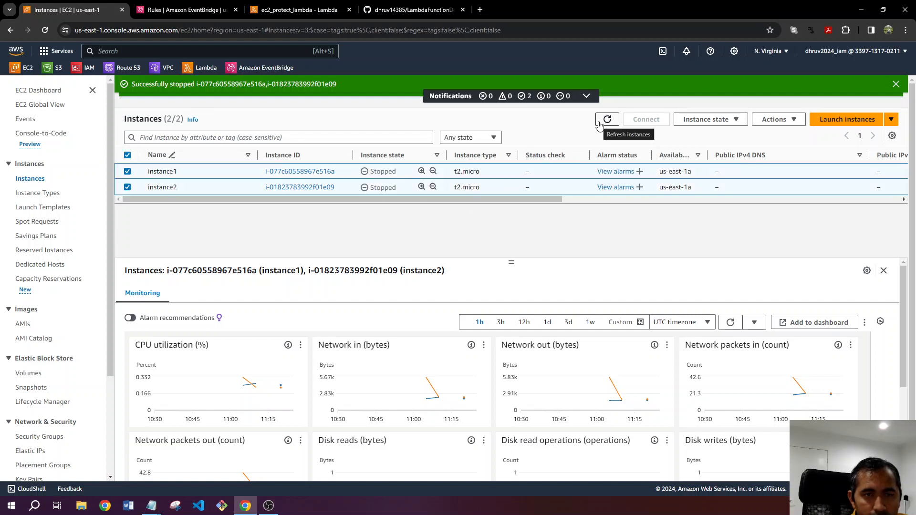
pyautogui.click(600, 124)
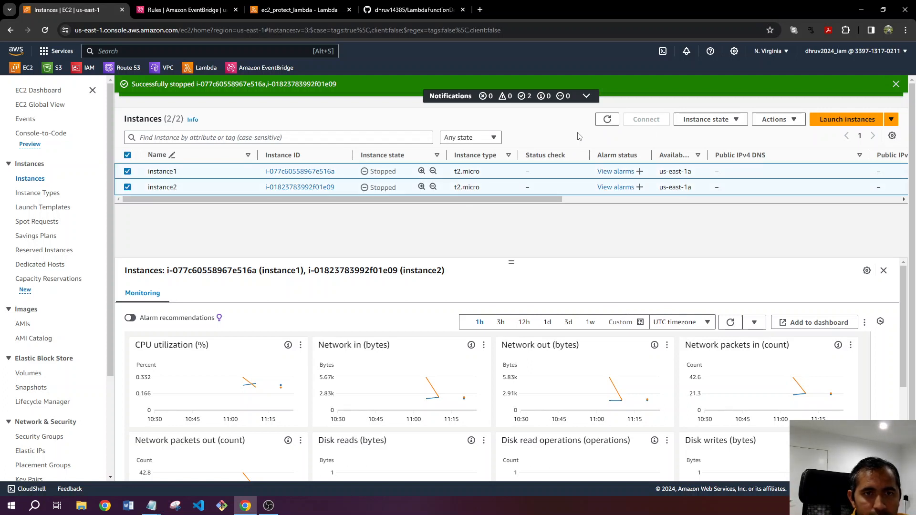
# Step: Examine the environment variables and the test event settings of the ec2_protect_lambda function
pyautogui.click(293, 11)
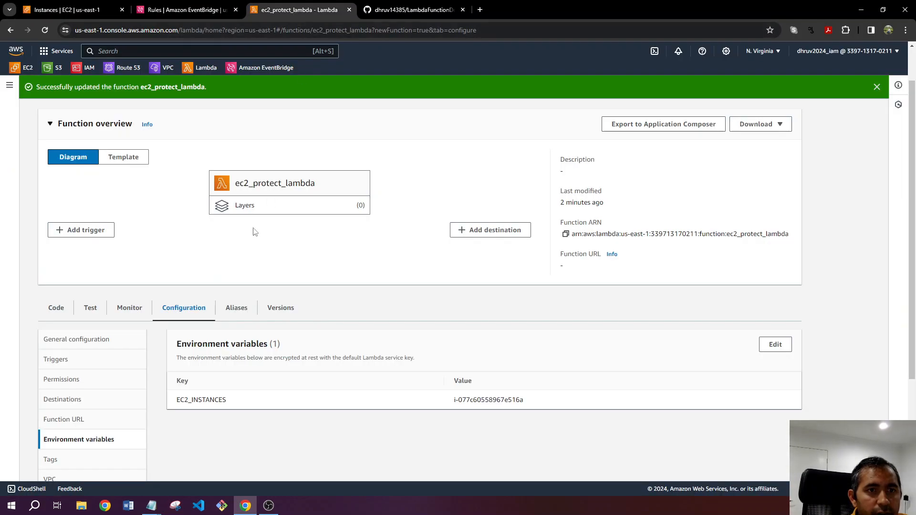
pyautogui.scroll(-3, 290, 253)
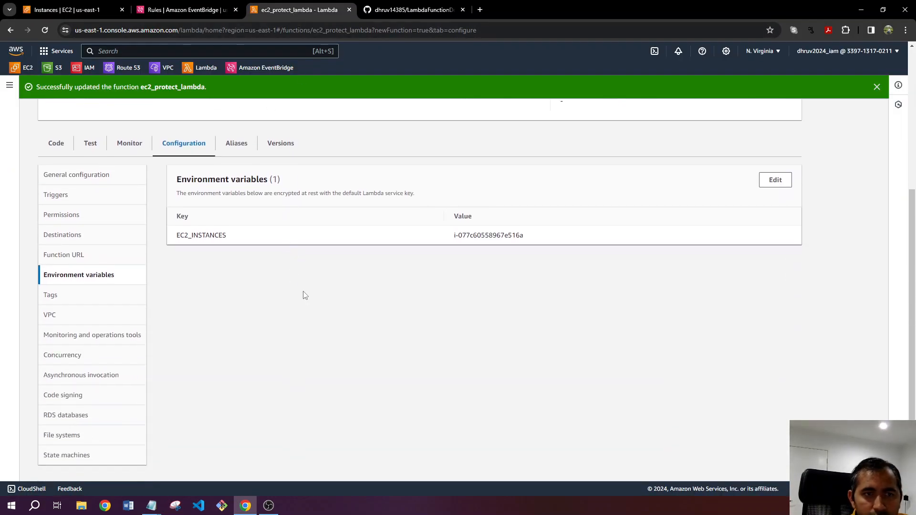
pyautogui.scroll(2, 305, 296)
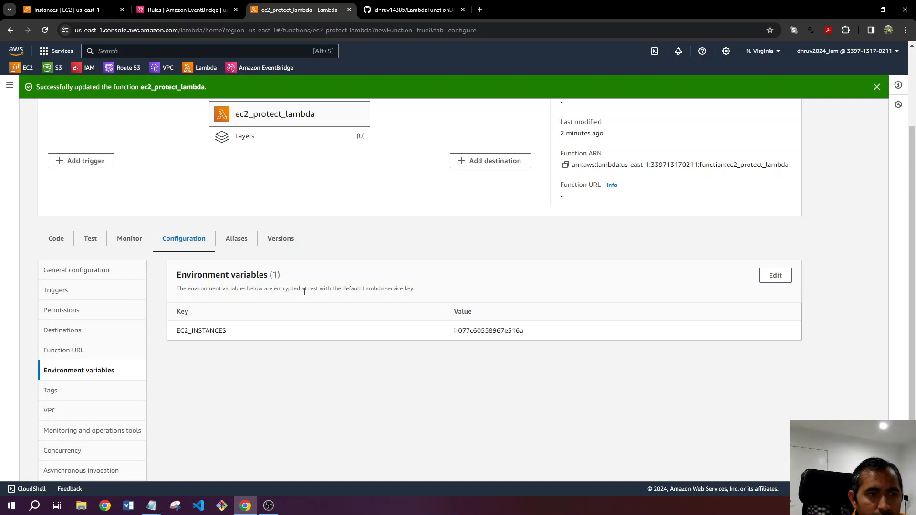
pyautogui.scroll(-2, 304, 292)
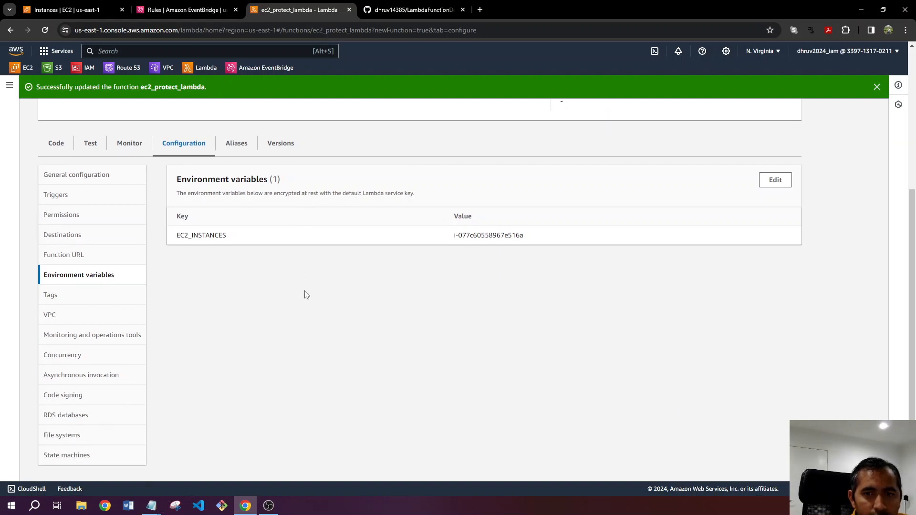
pyautogui.scroll(3, 306, 295)
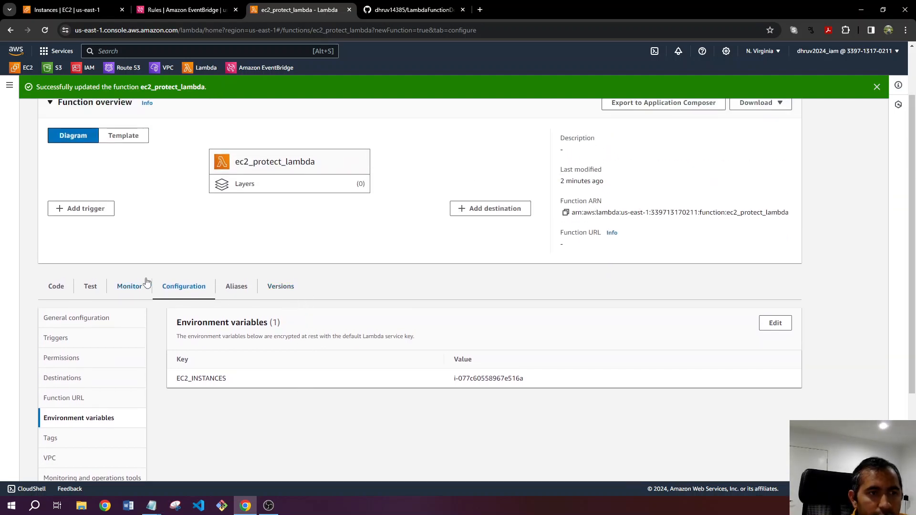
pyautogui.click(89, 287)
pyautogui.scroll(-2, 411, 293)
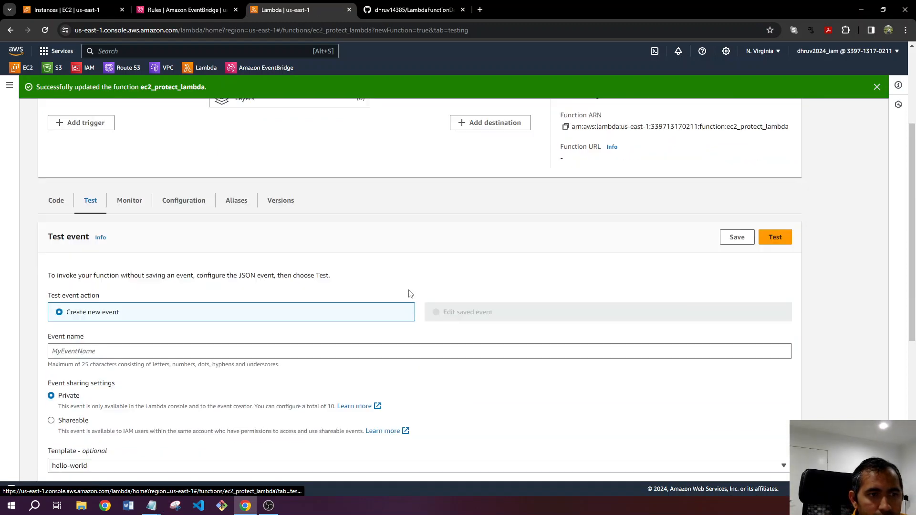
pyautogui.scroll(-5, 409, 291)
pyautogui.scroll(6, 409, 288)
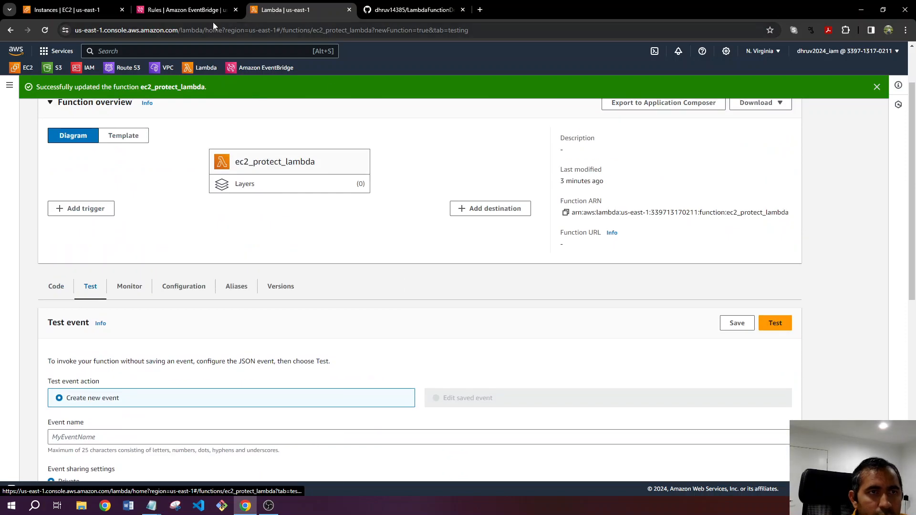
# Step: Return to the EC2 instances and refresh the list to check whether instance1 and instance2 have restarted
pyautogui.click(80, 12)
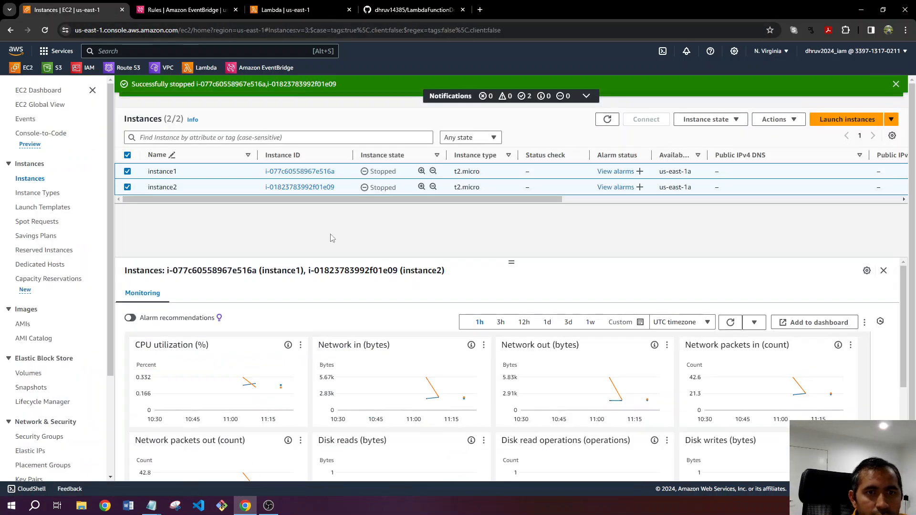
pyautogui.click(607, 120)
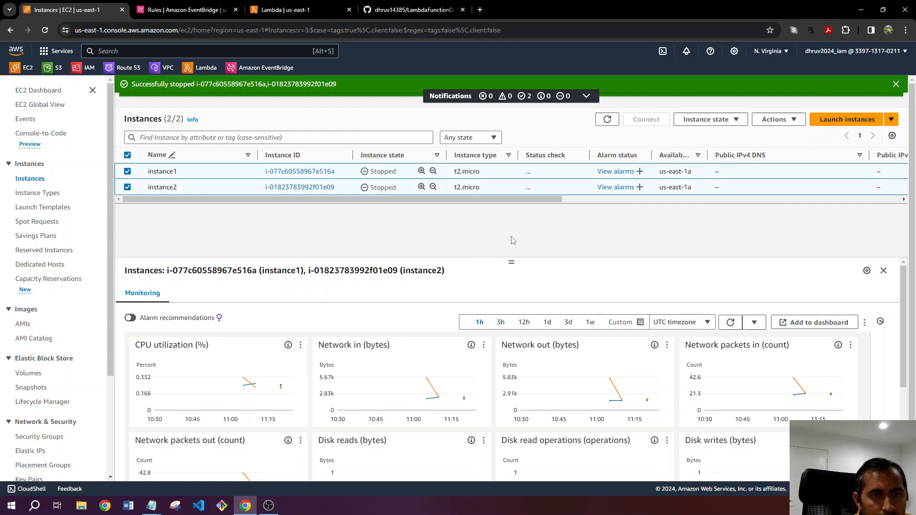
pyautogui.click(608, 120)
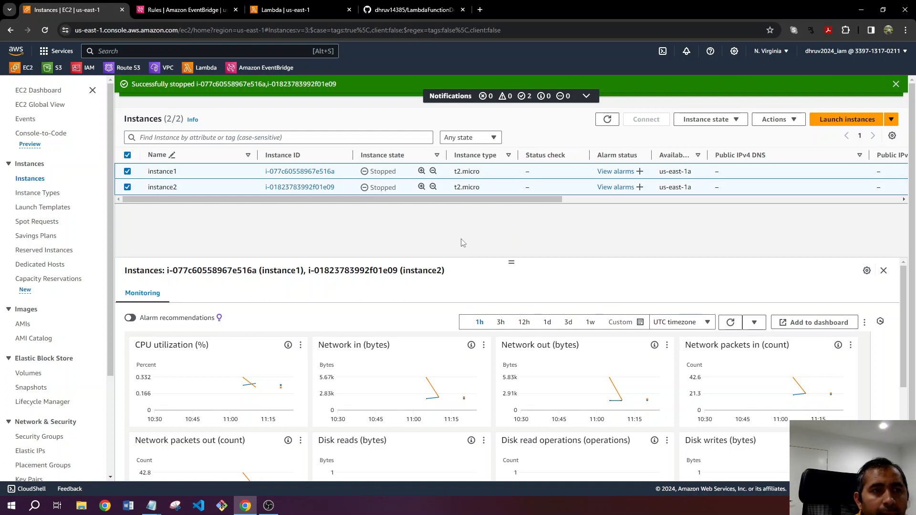
pyautogui.click(608, 120)
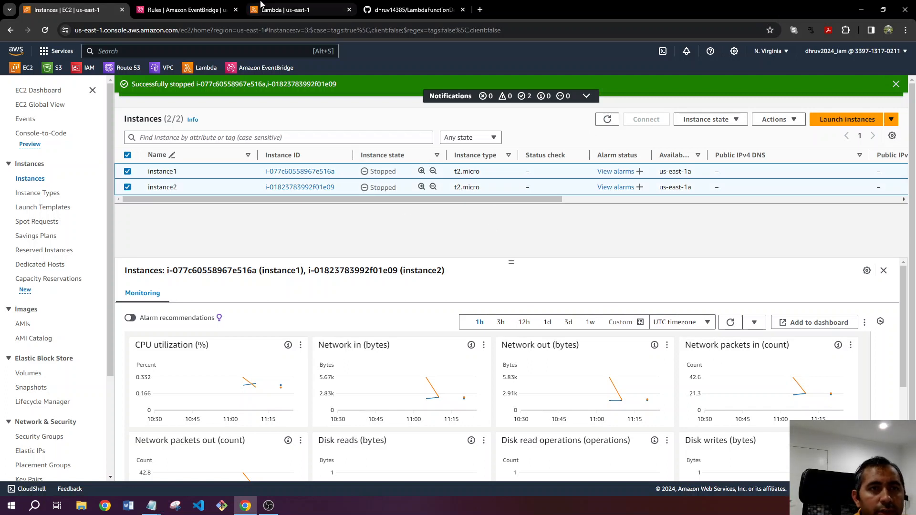
# Step: Go back to ec2_protect_lambda and look through its test event settings
pyautogui.click(282, 14)
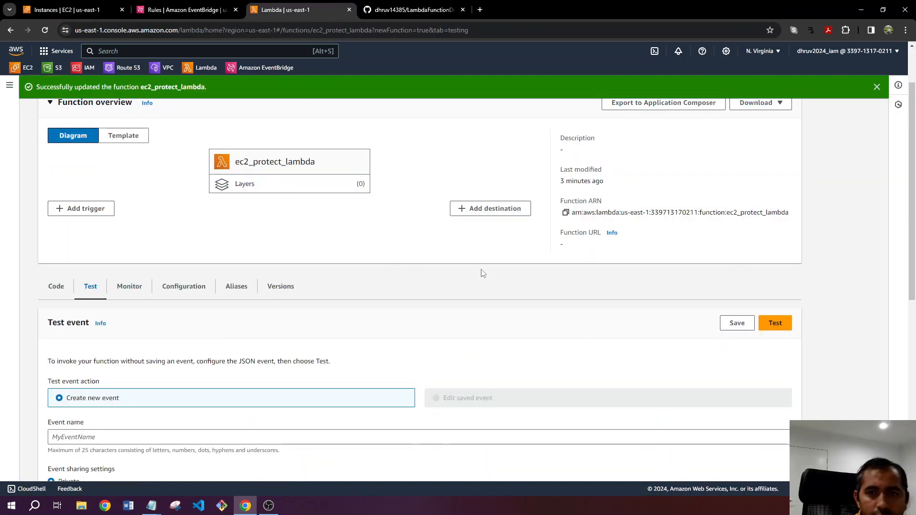
pyautogui.scroll(-2, 852, 273)
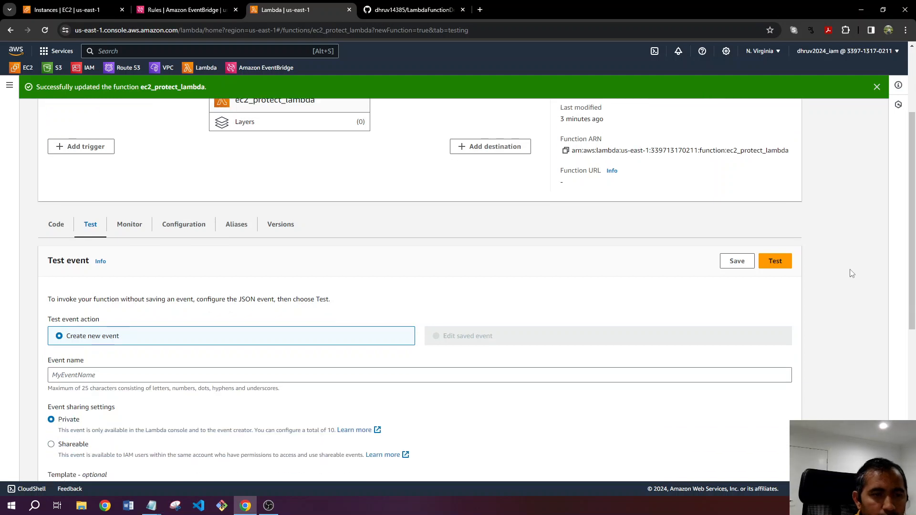
pyautogui.scroll(-6, 852, 272)
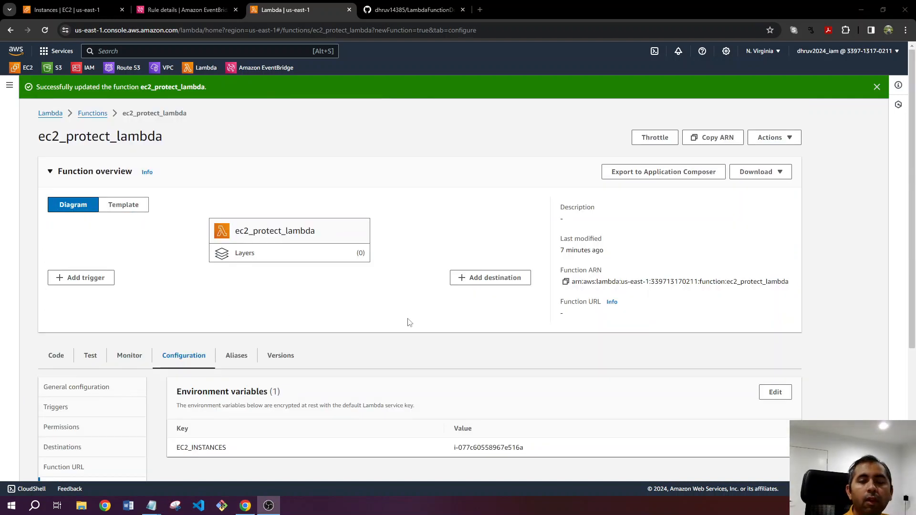
# Step: Remove the EC2_INSTANCES environment variable from ec2_protect_lambda and save the change
pyautogui.click(830, 243)
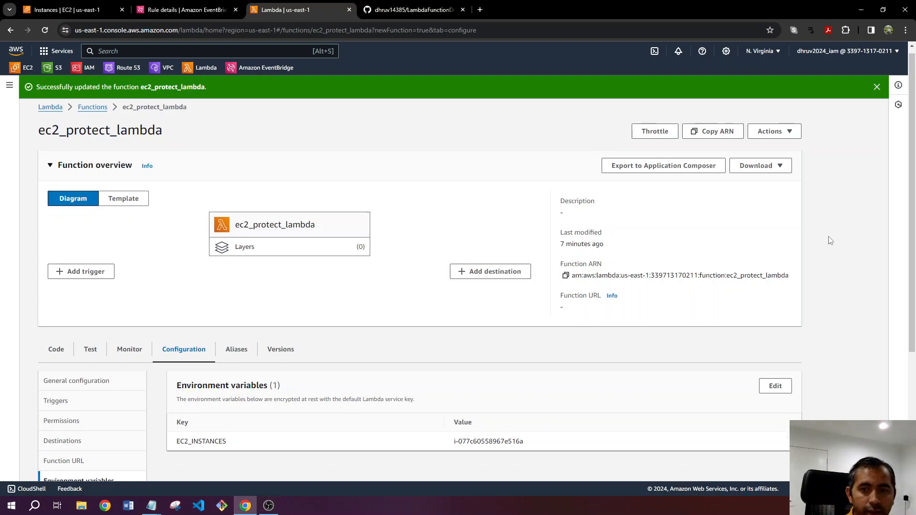
pyautogui.scroll(-2, 829, 240)
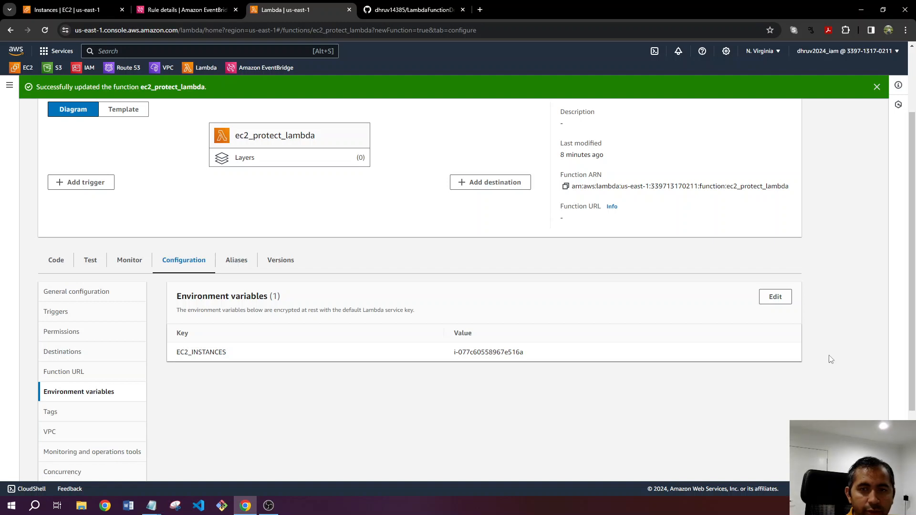
pyautogui.click(778, 298)
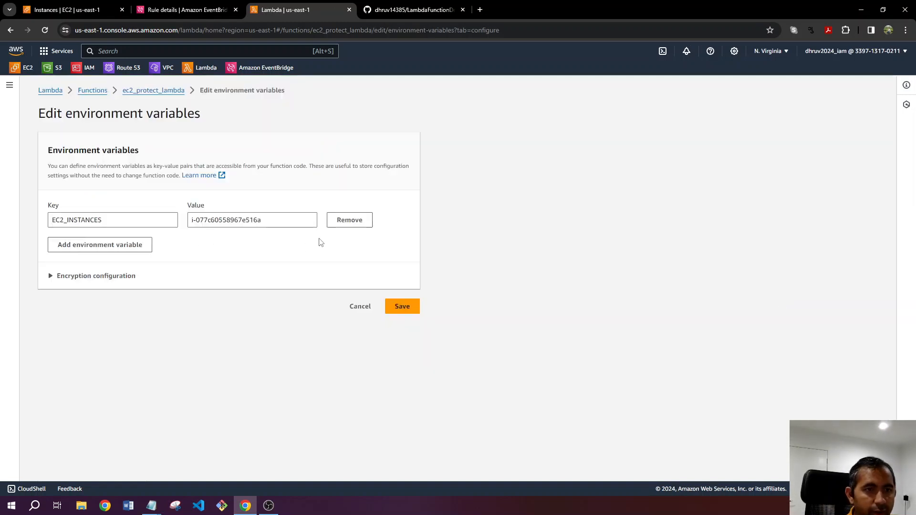
pyautogui.click(349, 221)
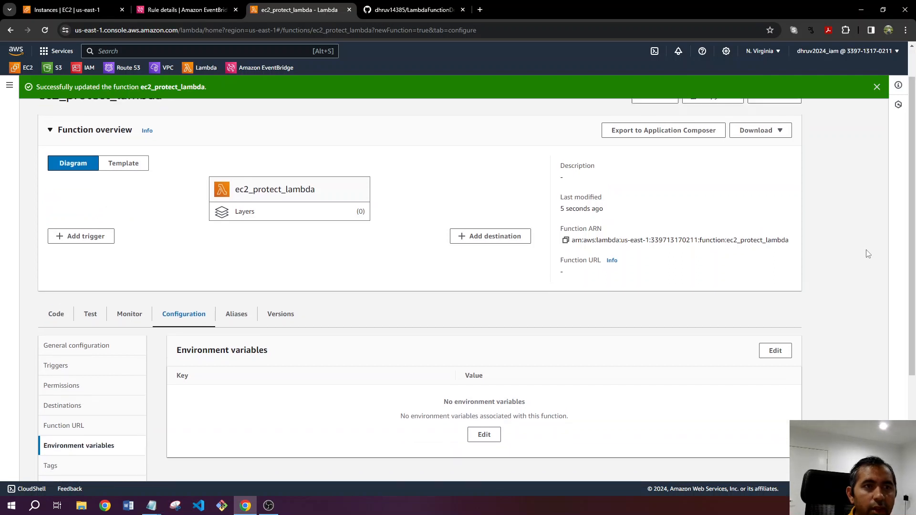
pyautogui.scroll(1, 868, 254)
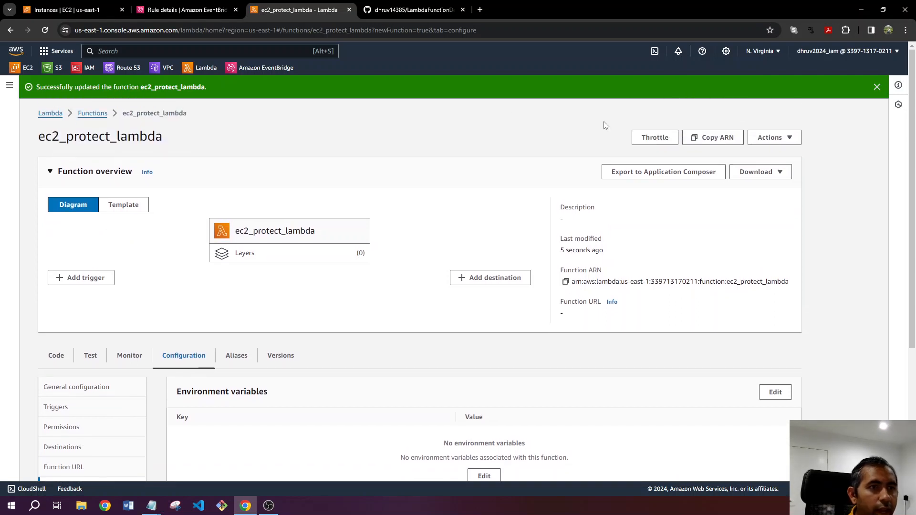
# Step: Edit the event pattern of ec2_protect_rule, deleting instance2's ID so the specific instance IDs contain only i-077c60558967e516a
pyautogui.click(167, 11)
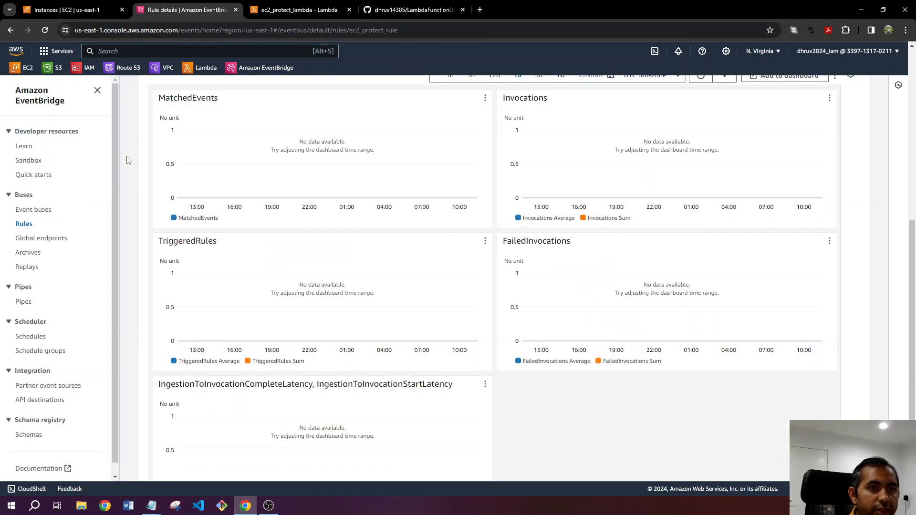
pyautogui.scroll(7, 145, 166)
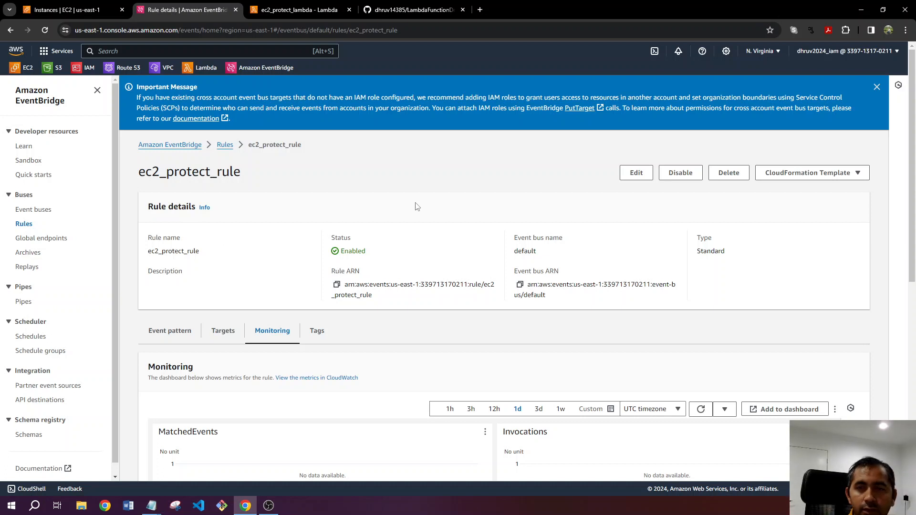
pyautogui.click(638, 176)
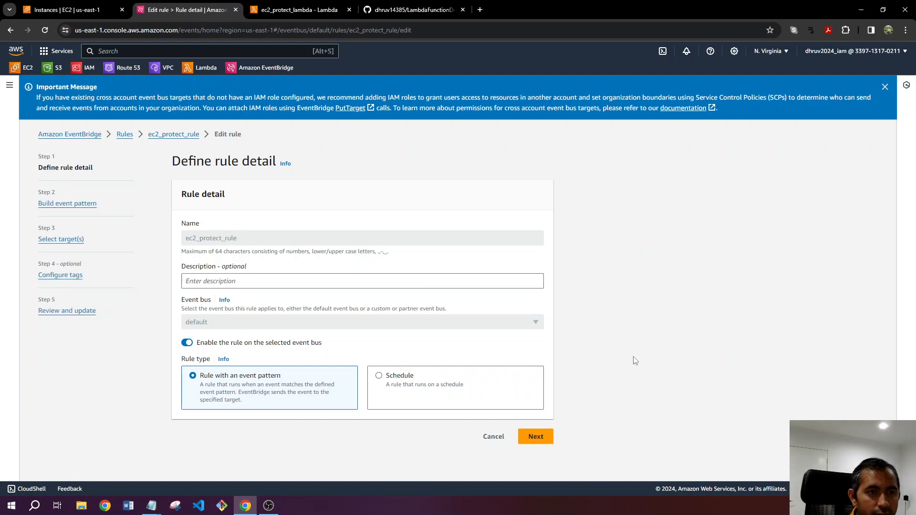
pyautogui.click(543, 443)
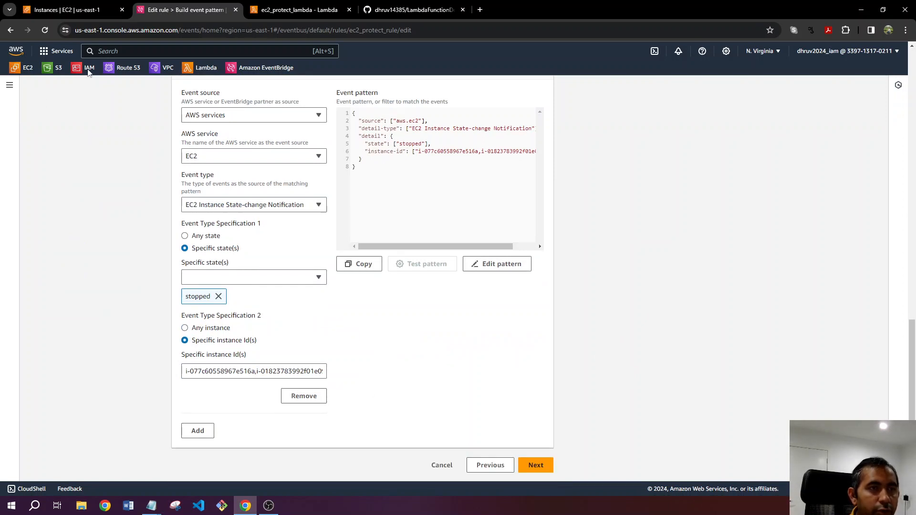
pyautogui.click(65, 10)
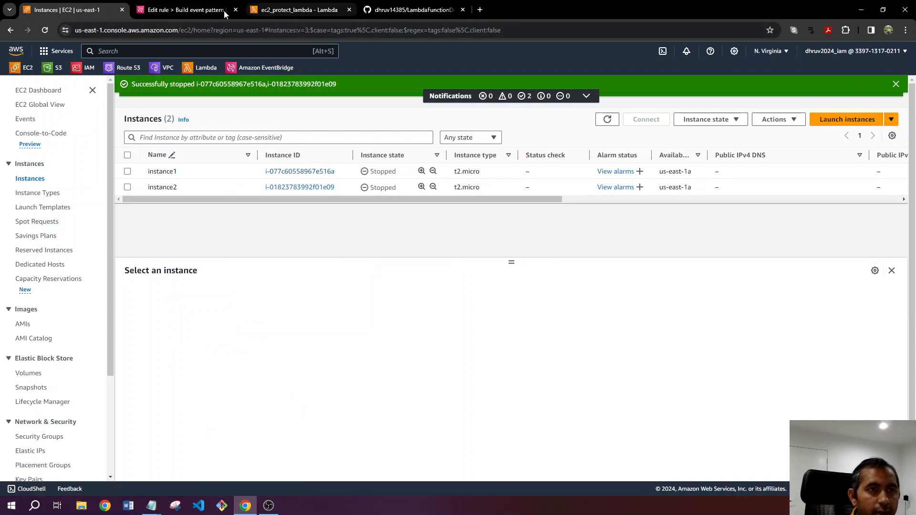
pyautogui.click(199, 10)
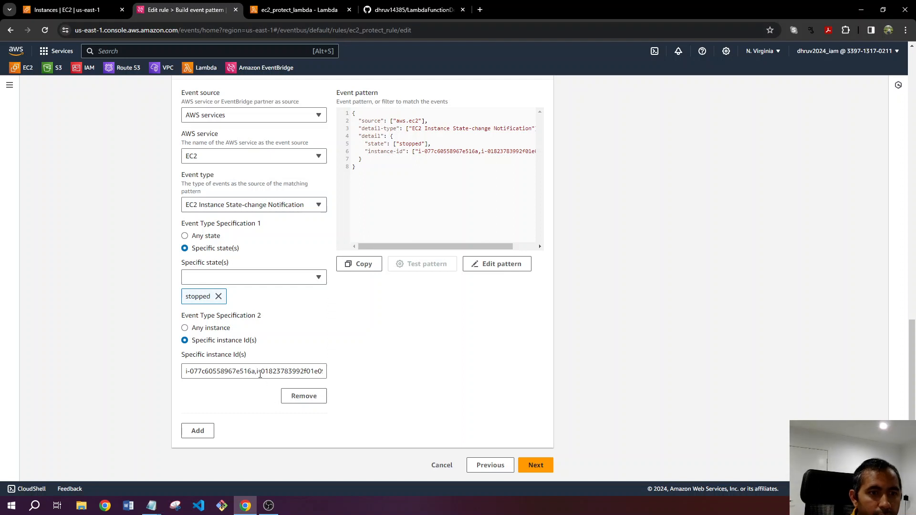
pyautogui.click(258, 373)
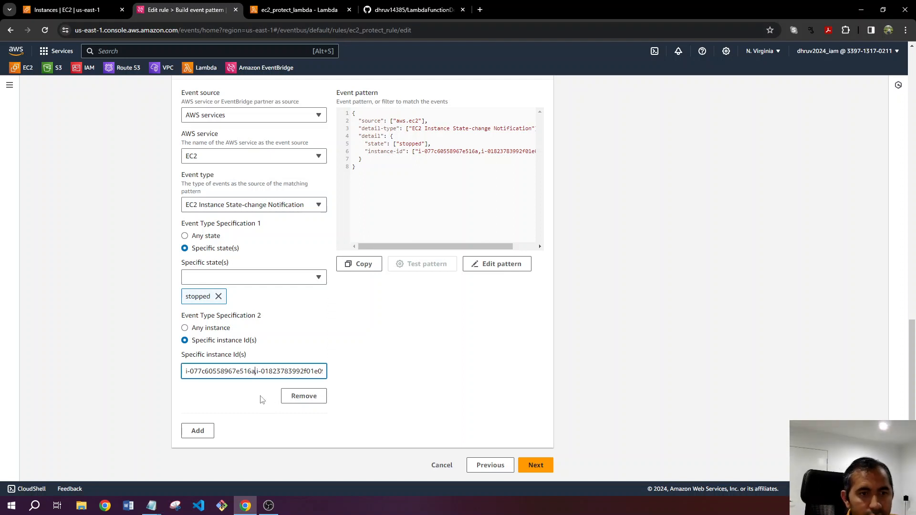
pyautogui.press('BackSpace')
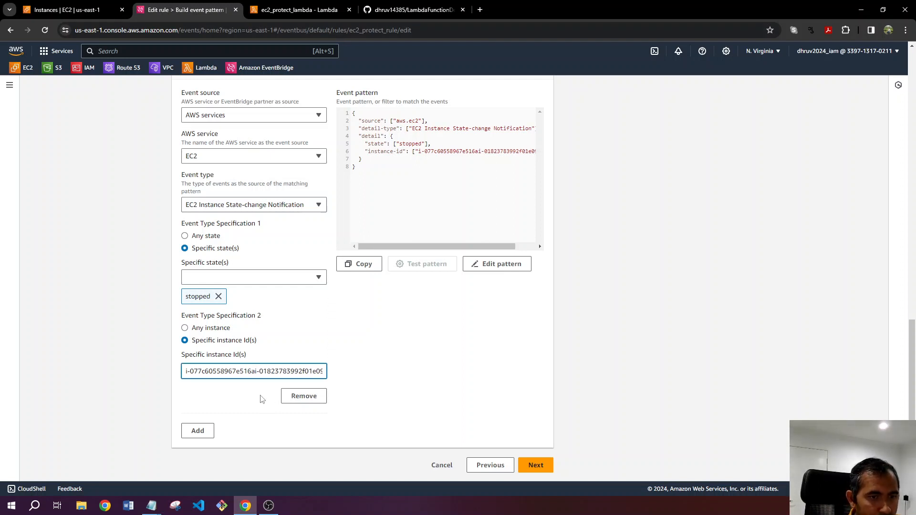
pyautogui.press('Delete')
pyautogui.press('Delete')
pyautogui.press('Delete')
pyautogui.press('Delete')
pyautogui.press('Delete')
pyautogui.press('Delete')
pyautogui.press('Delete')
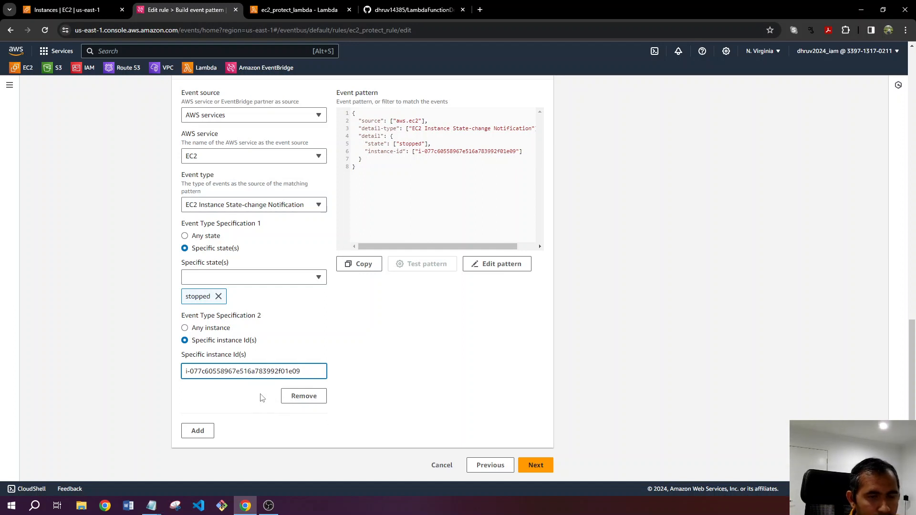
pyautogui.press('Delete')
pyautogui.press('Delete')
pyautogui.press('Delete')
pyautogui.press('Delete')
pyautogui.press('Delete')
pyautogui.press('Delete')
pyautogui.press('Delete')
pyautogui.press('Delete')
pyautogui.press('Delete')
pyautogui.press('Delete')
pyautogui.press('Delete')
pyautogui.press('Delete')
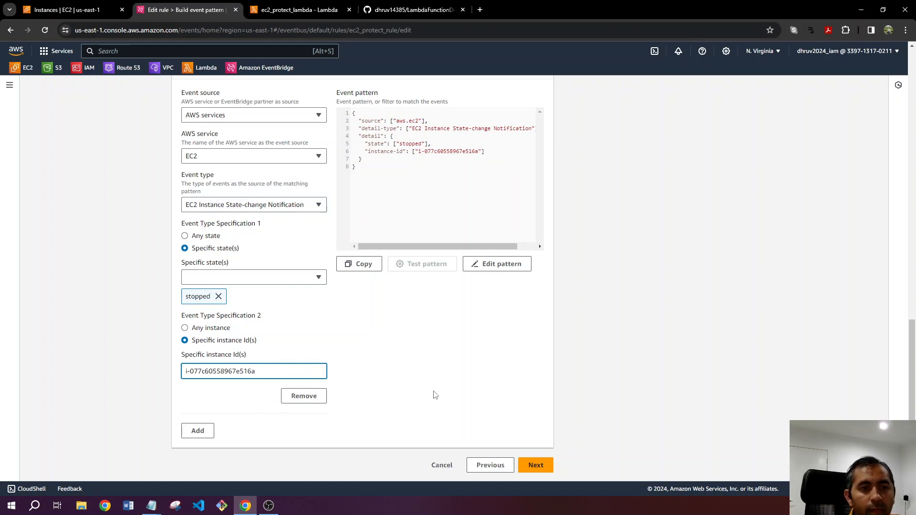
pyautogui.click(432, 389)
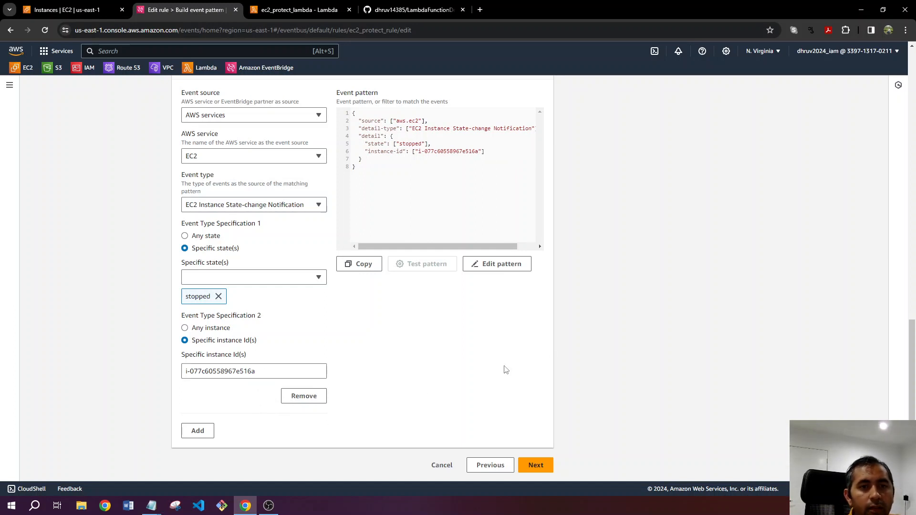
# Step: Keep the existing ec2_protect_lambda target and empty tags, review the edited rule and update it
pyautogui.click(542, 466)
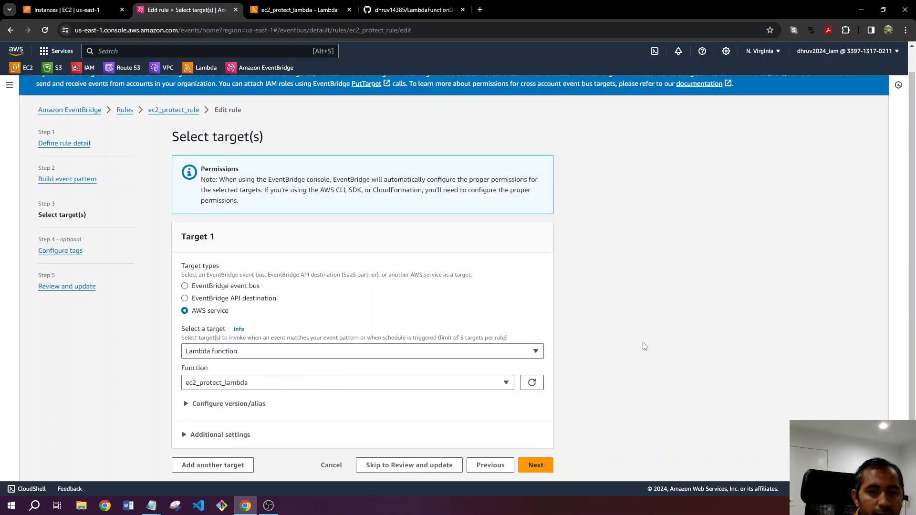
pyautogui.click(543, 467)
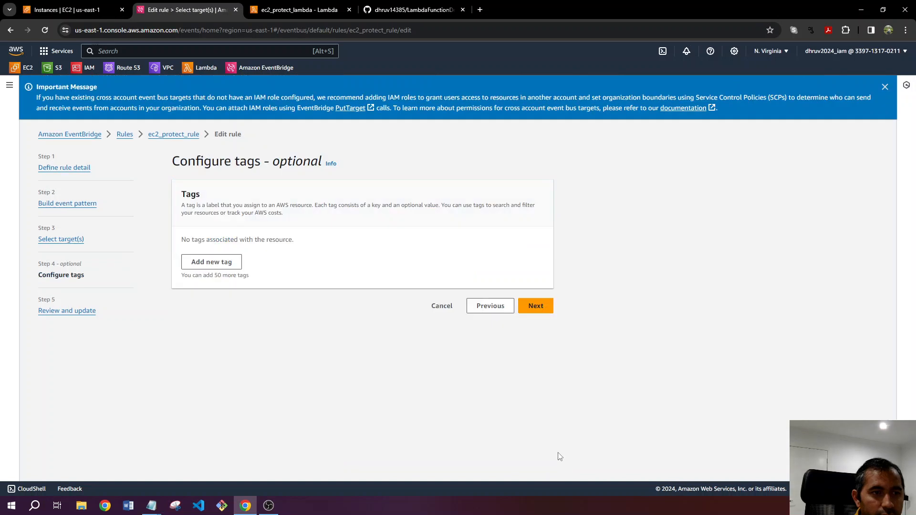
pyautogui.click(542, 311)
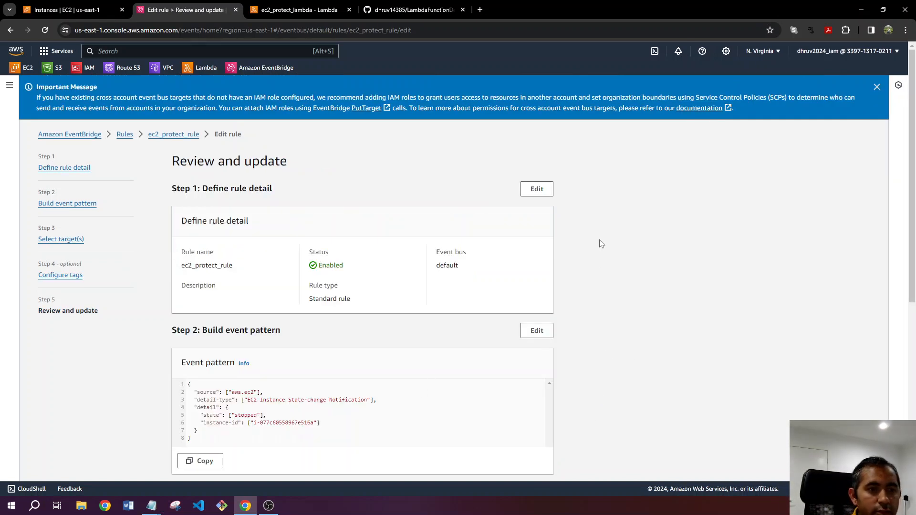
pyautogui.scroll(-7, 601, 243)
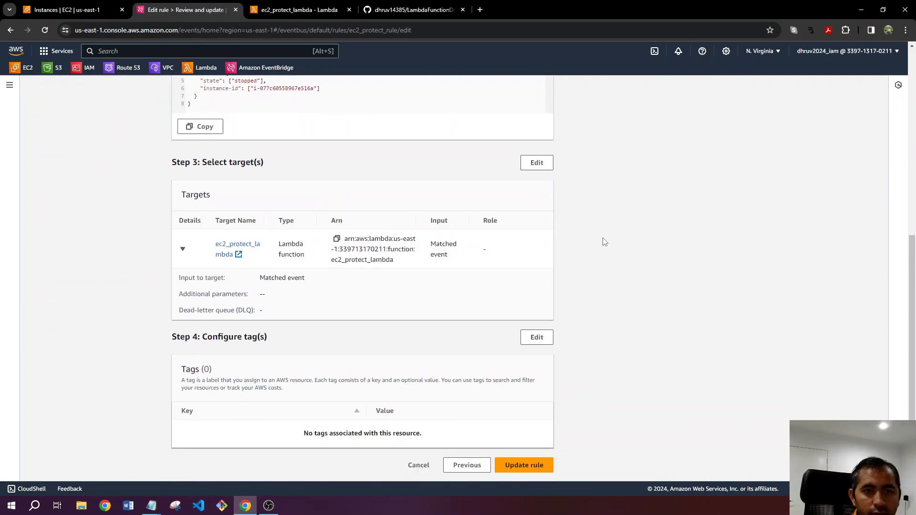
pyautogui.click(533, 472)
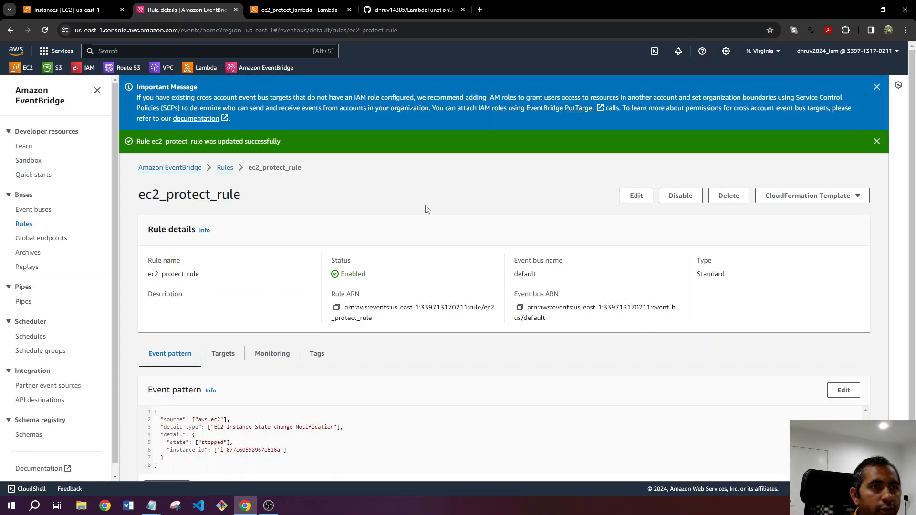
# Step: Start both instance1 and instance2 from the EC2 instances list and refresh the list to follow their states
pyautogui.click(54, 9)
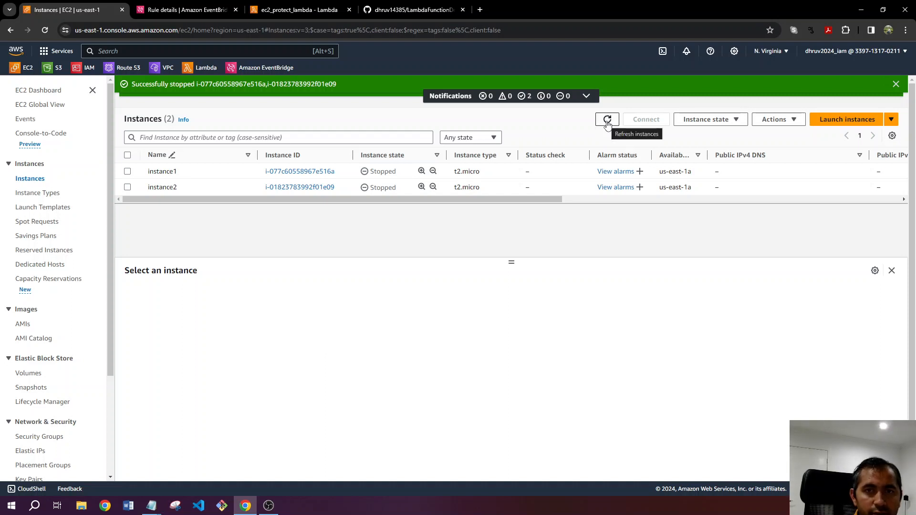
pyautogui.click(127, 171)
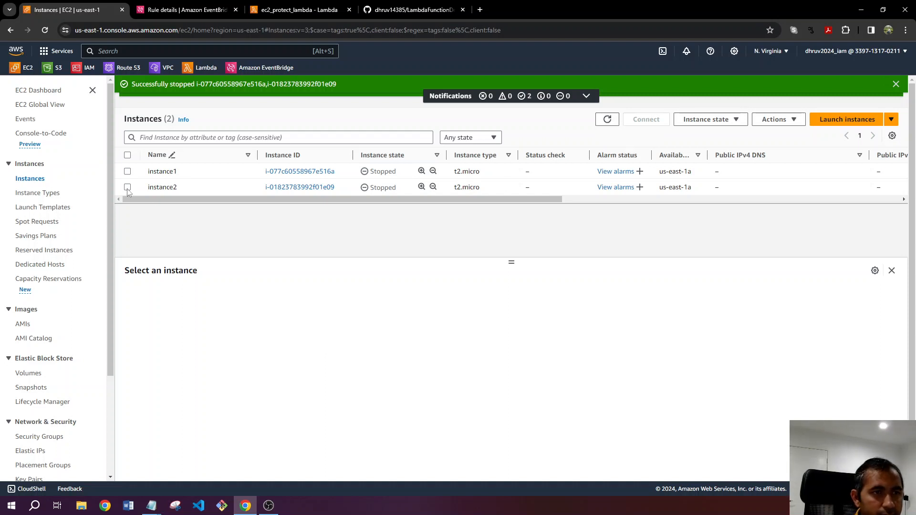
pyautogui.click(127, 188)
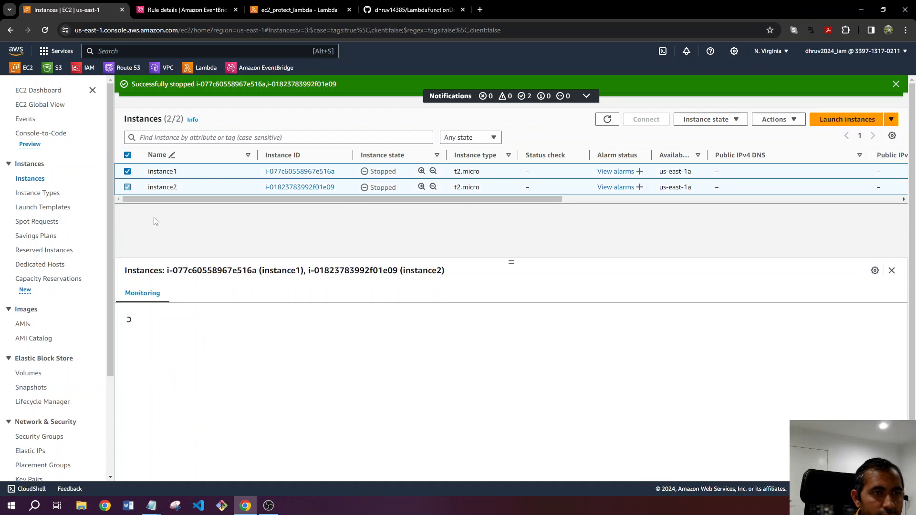
pyautogui.click(608, 120)
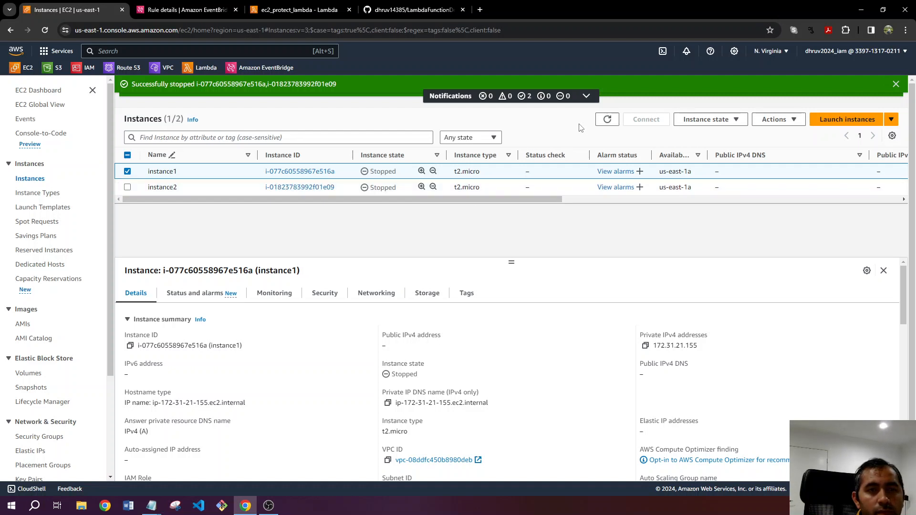
pyautogui.click(127, 156)
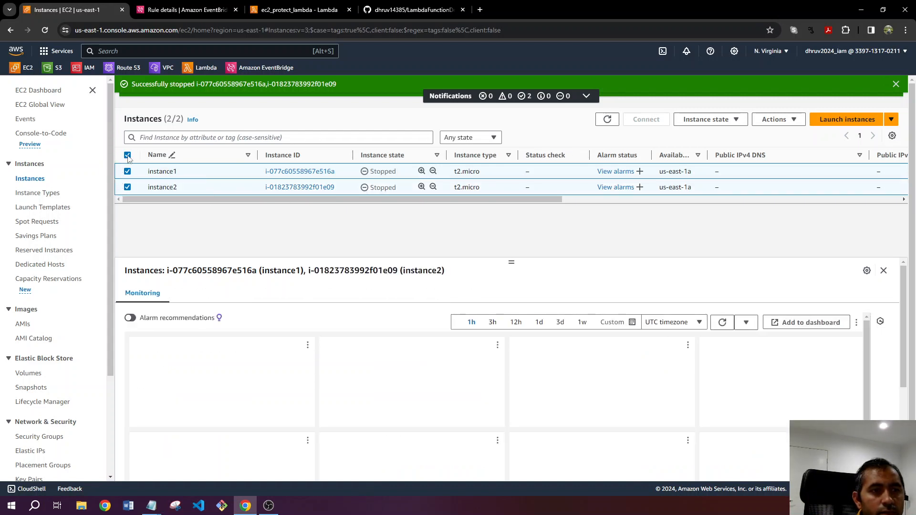
pyautogui.click(708, 120)
pyautogui.click(719, 150)
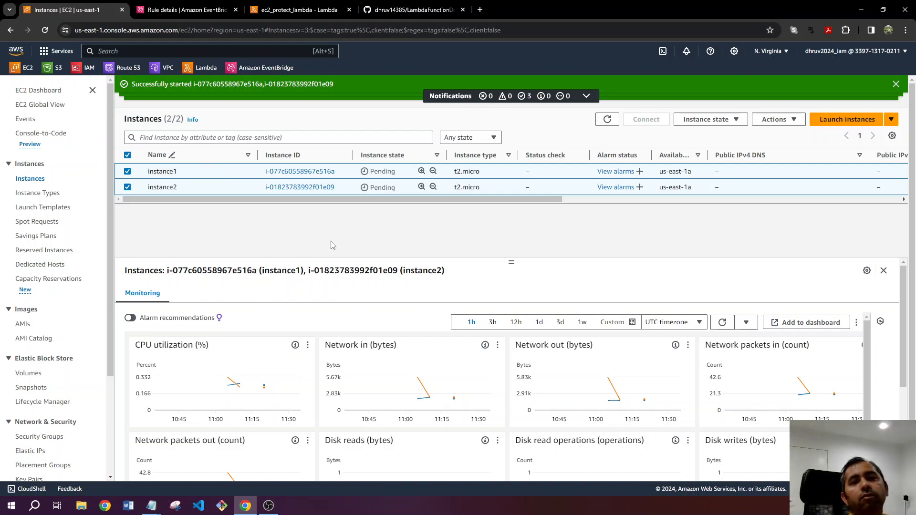
pyautogui.click(608, 119)
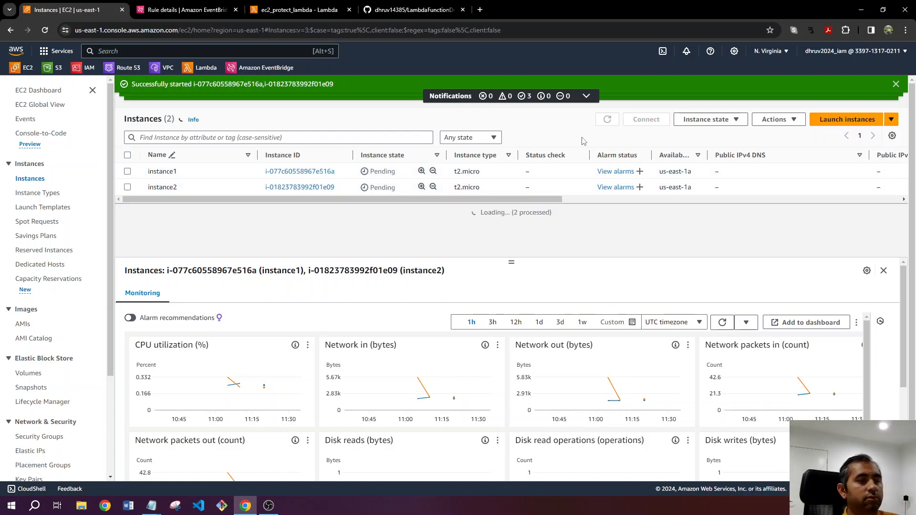
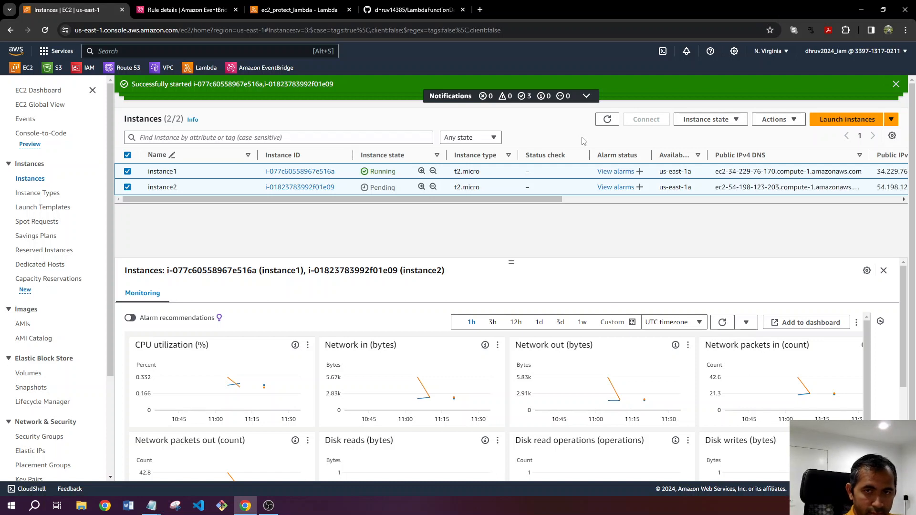
pyautogui.click(607, 119)
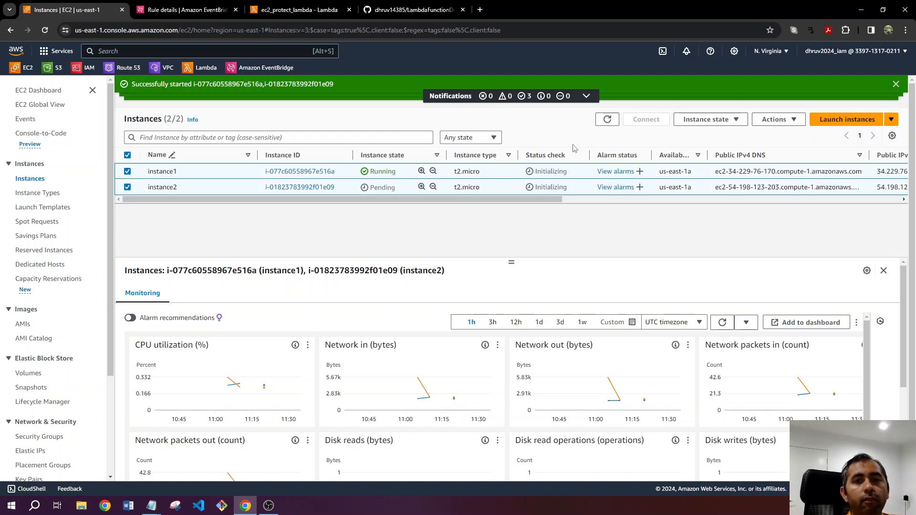
pyautogui.click(607, 122)
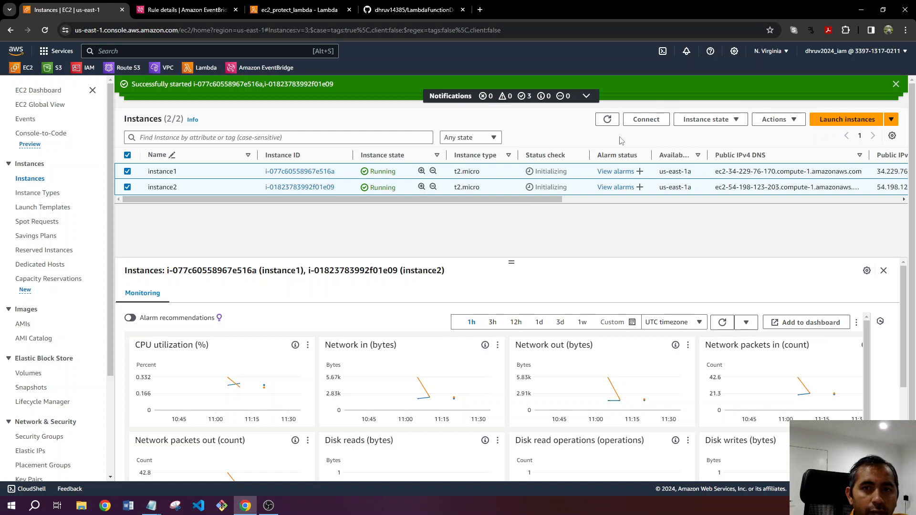
# Step: Stop instance1 and instance2, confirm the request and refresh the instances list
pyautogui.click(741, 120)
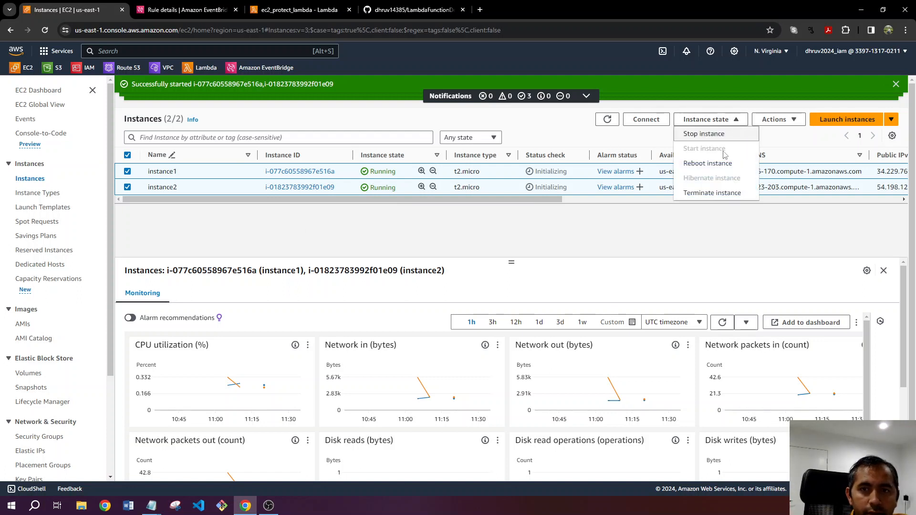
pyautogui.click(704, 134)
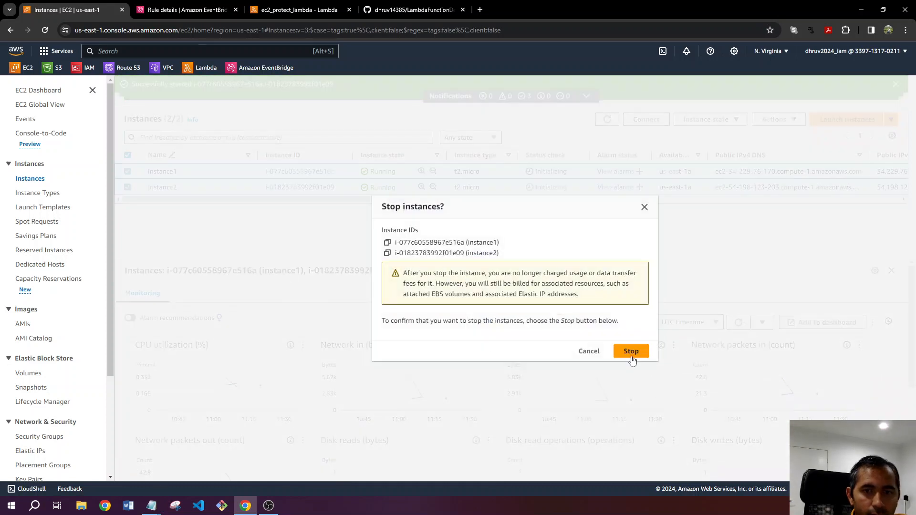
pyautogui.click(634, 356)
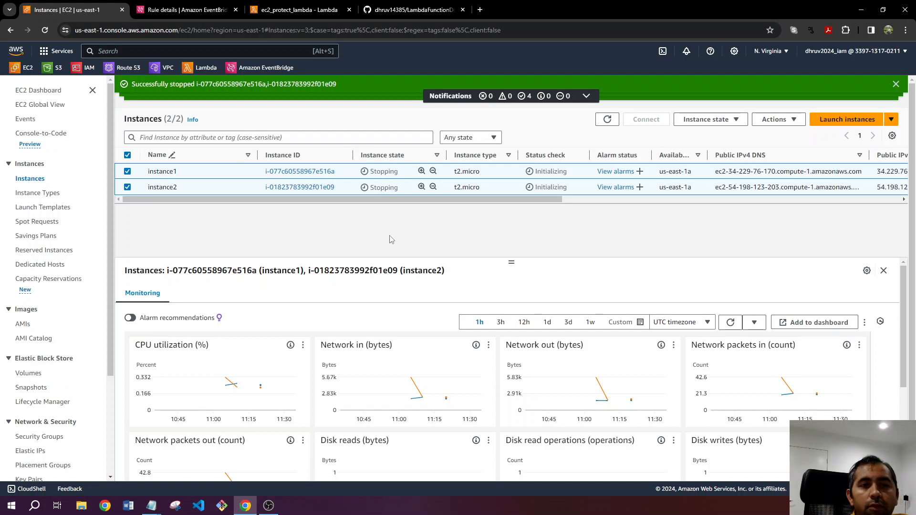
pyautogui.click(608, 119)
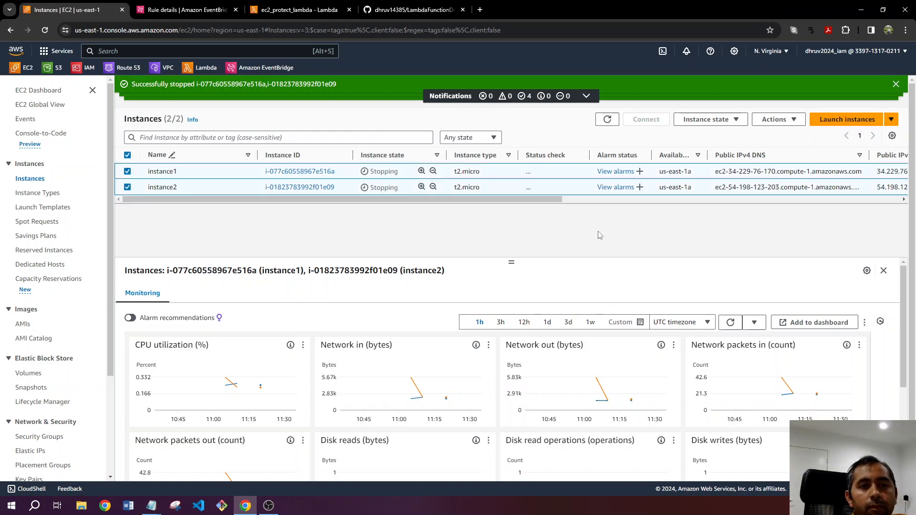
# Step: Deselect both instances and keep refreshing the instances list to check how the states of instance1 and instance2 change
pyautogui.click(127, 155)
pyautogui.click(608, 119)
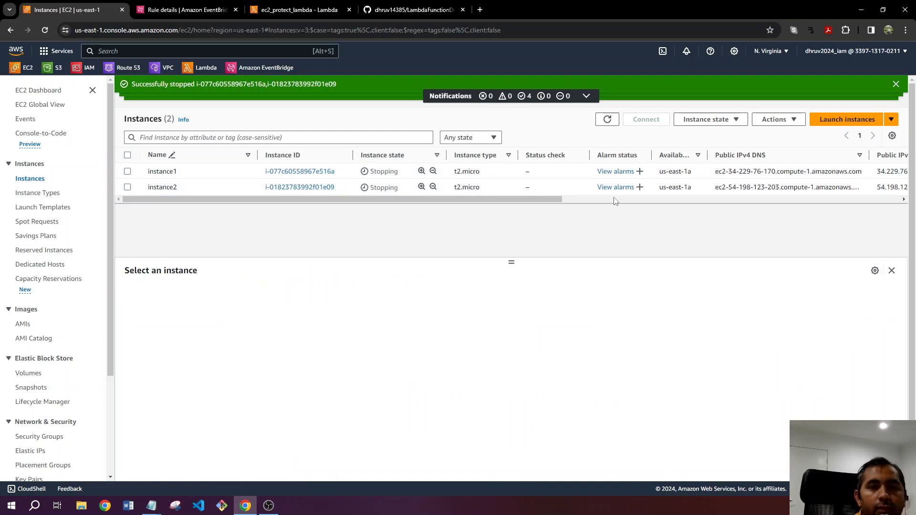
pyautogui.click(611, 121)
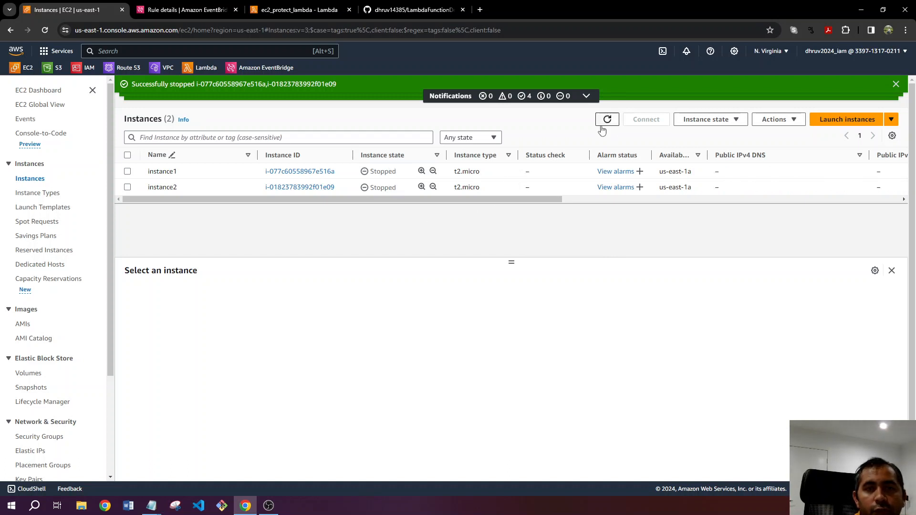
pyautogui.click(607, 122)
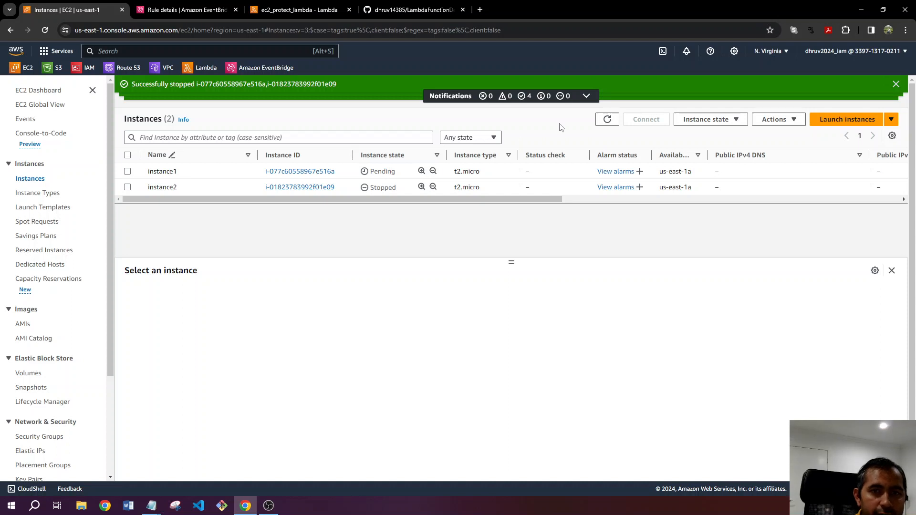
pyautogui.click(607, 120)
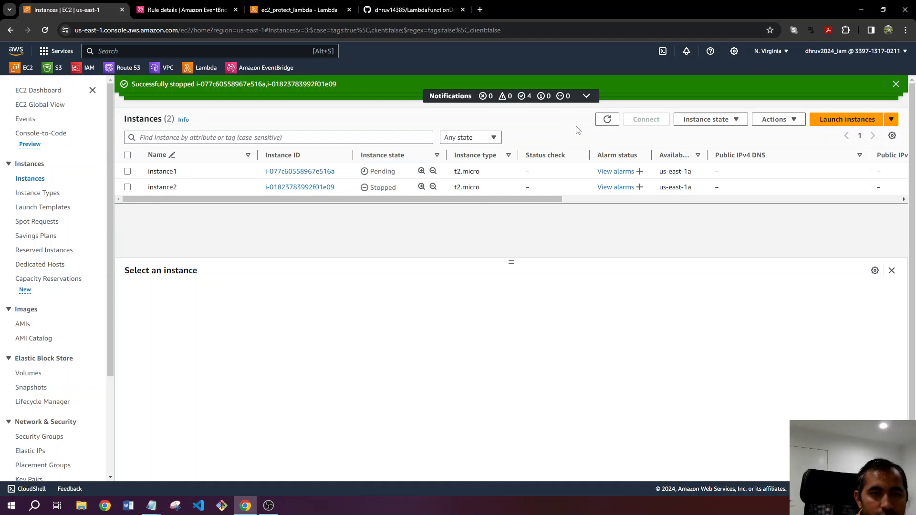
pyautogui.click(607, 120)
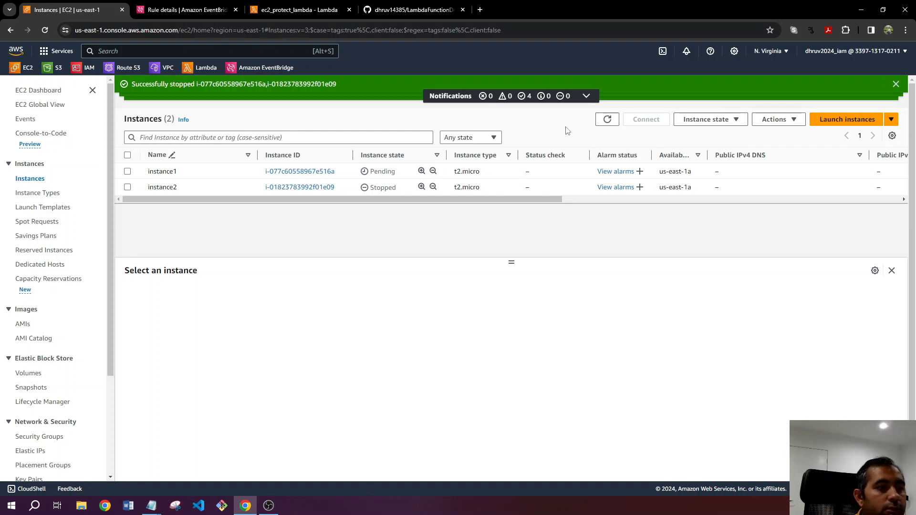
pyautogui.click(607, 119)
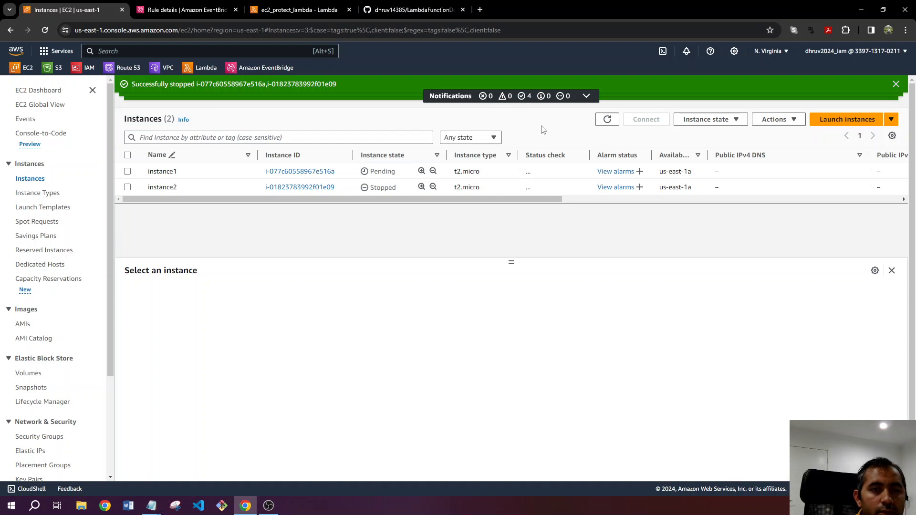
pyautogui.click(607, 119)
pyautogui.click(609, 124)
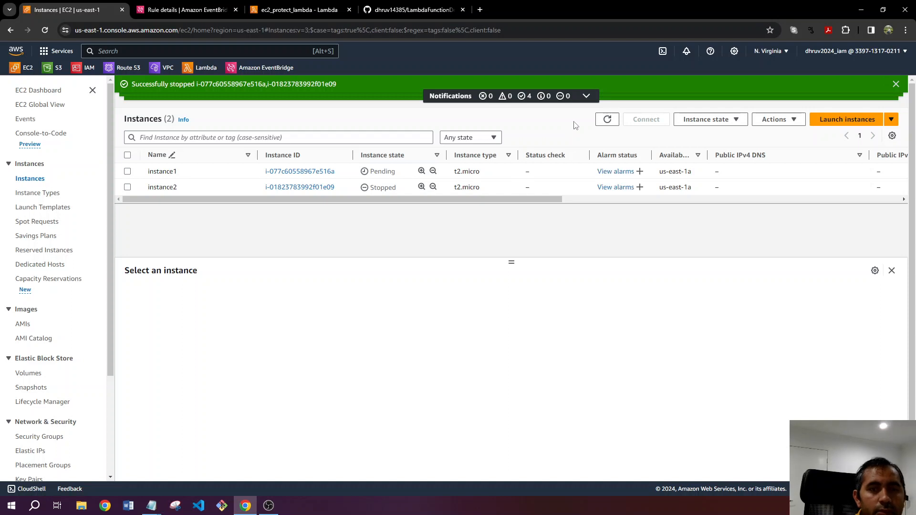
pyautogui.click(607, 119)
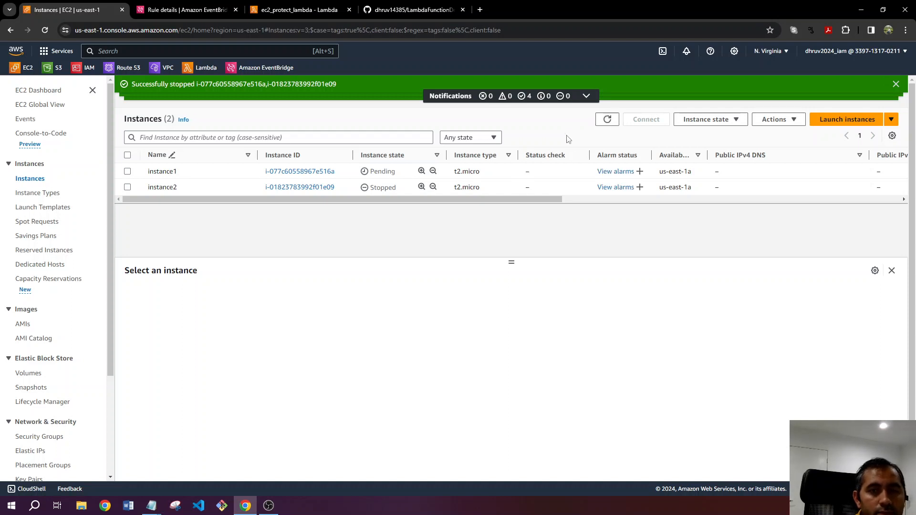
pyautogui.click(607, 120)
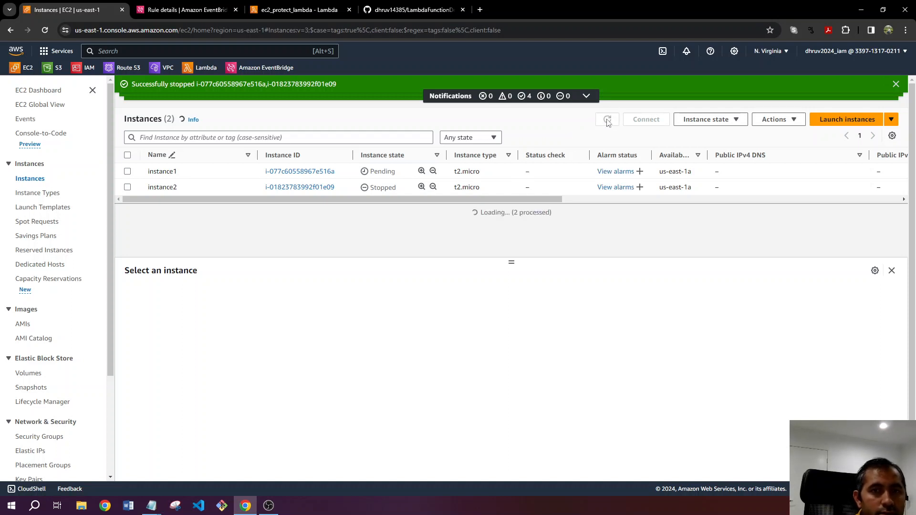